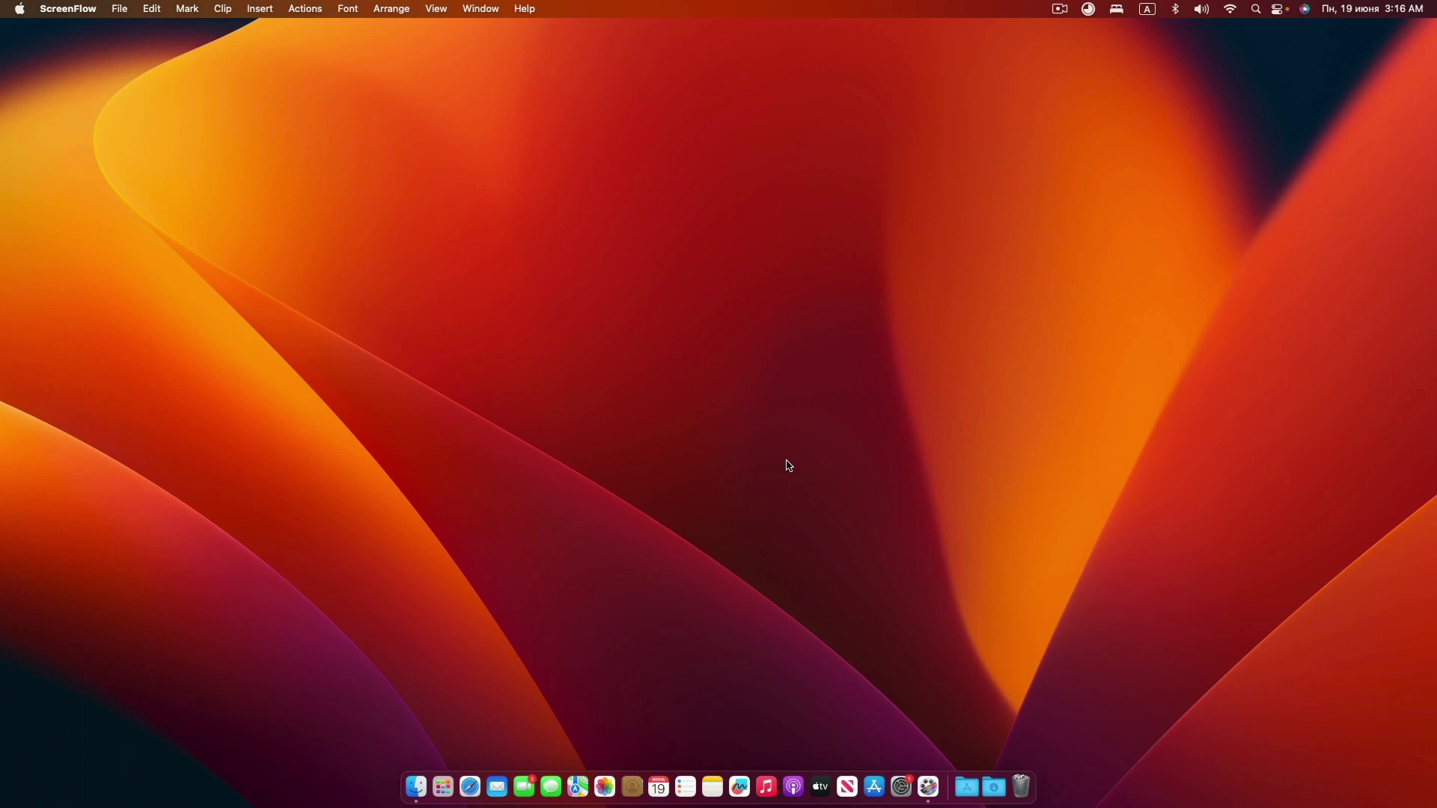
Mount the Samsung SSD's EFI partition disk1s1 with EFI Agent, authorizing the change with the account password
click(1089, 10)
text(******)
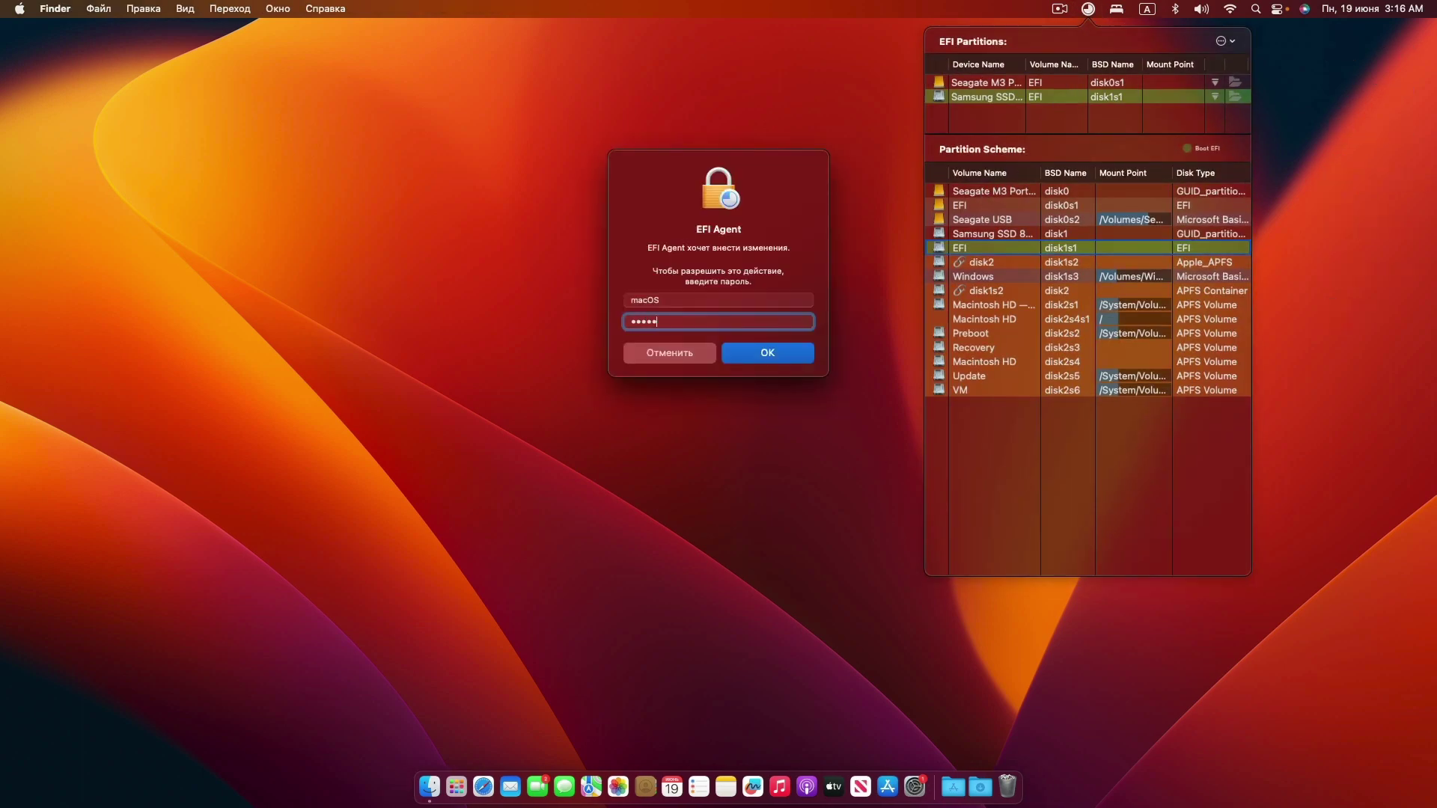
key(Return)
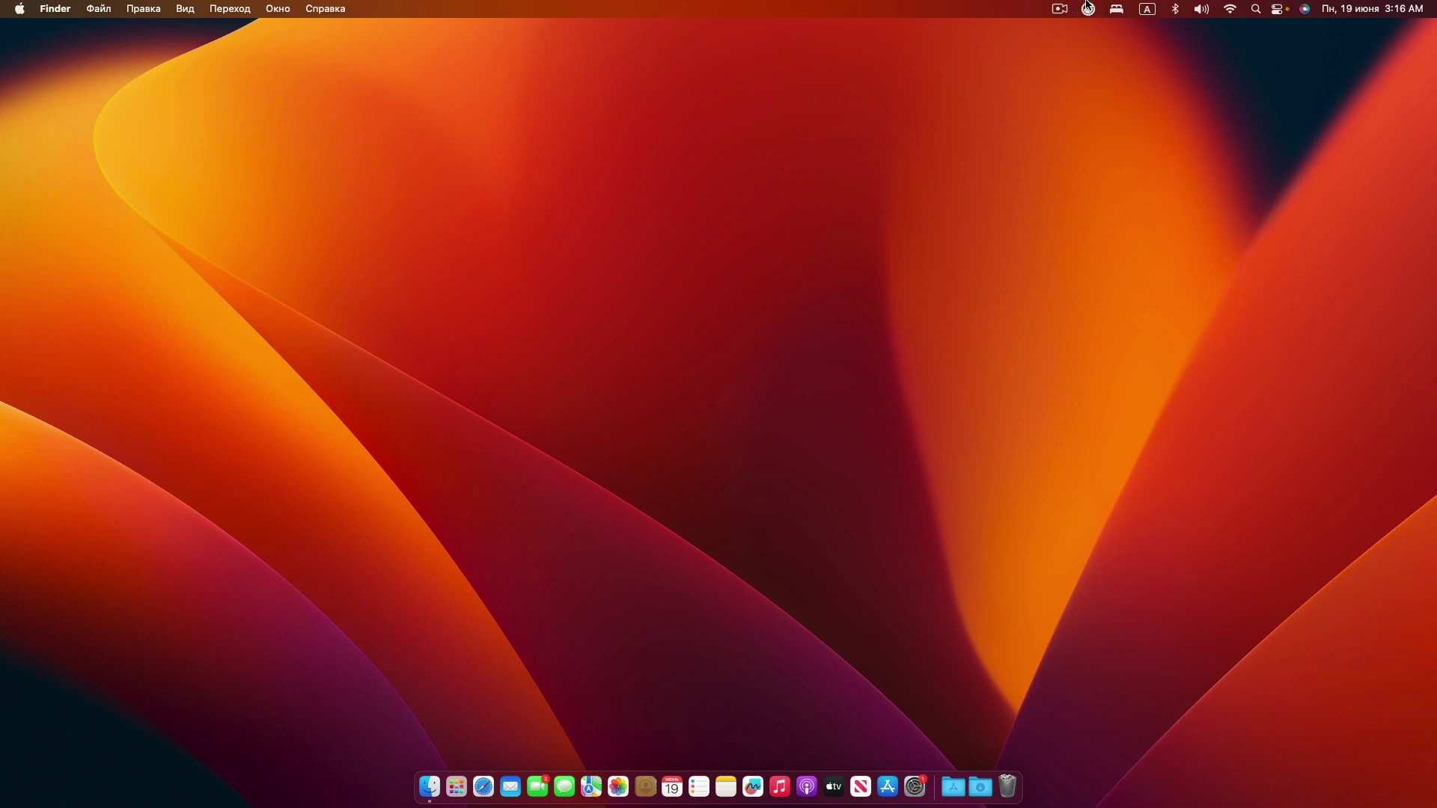
click(959, 252)
click(986, 291)
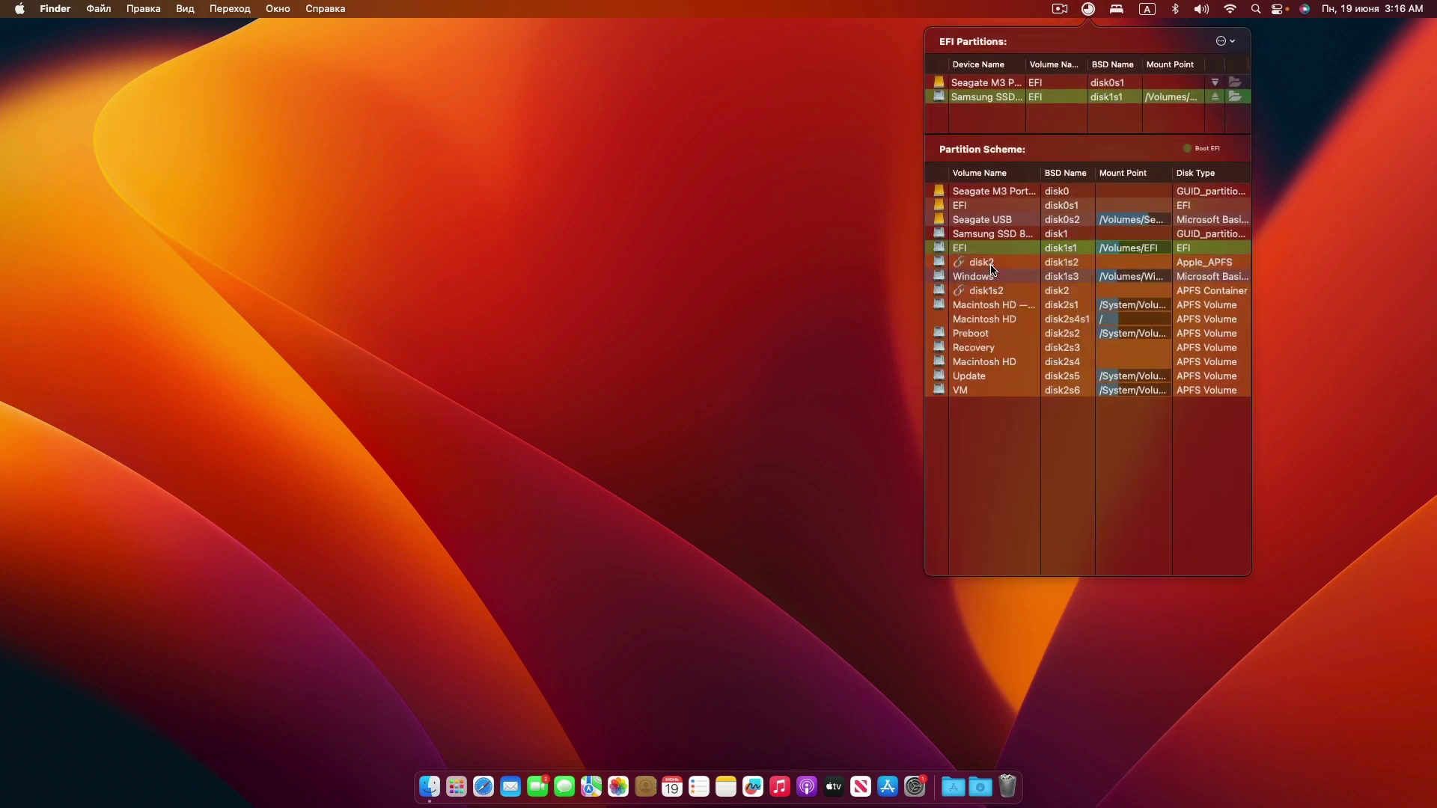
Open the OC folder inside the EFI folder on the mounted EFI volume
double_click(744, 393)
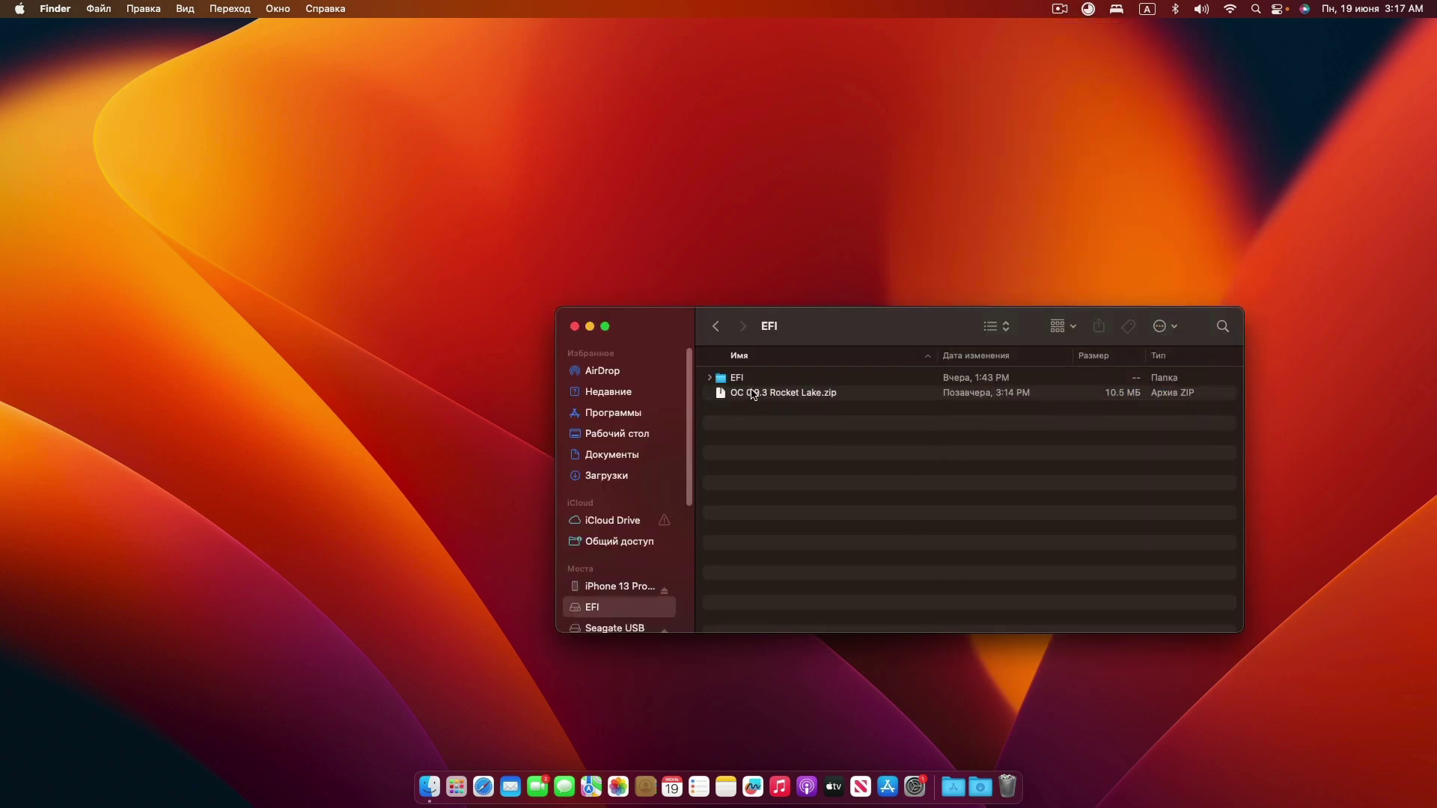
double_click(749, 378)
double_click(748, 407)
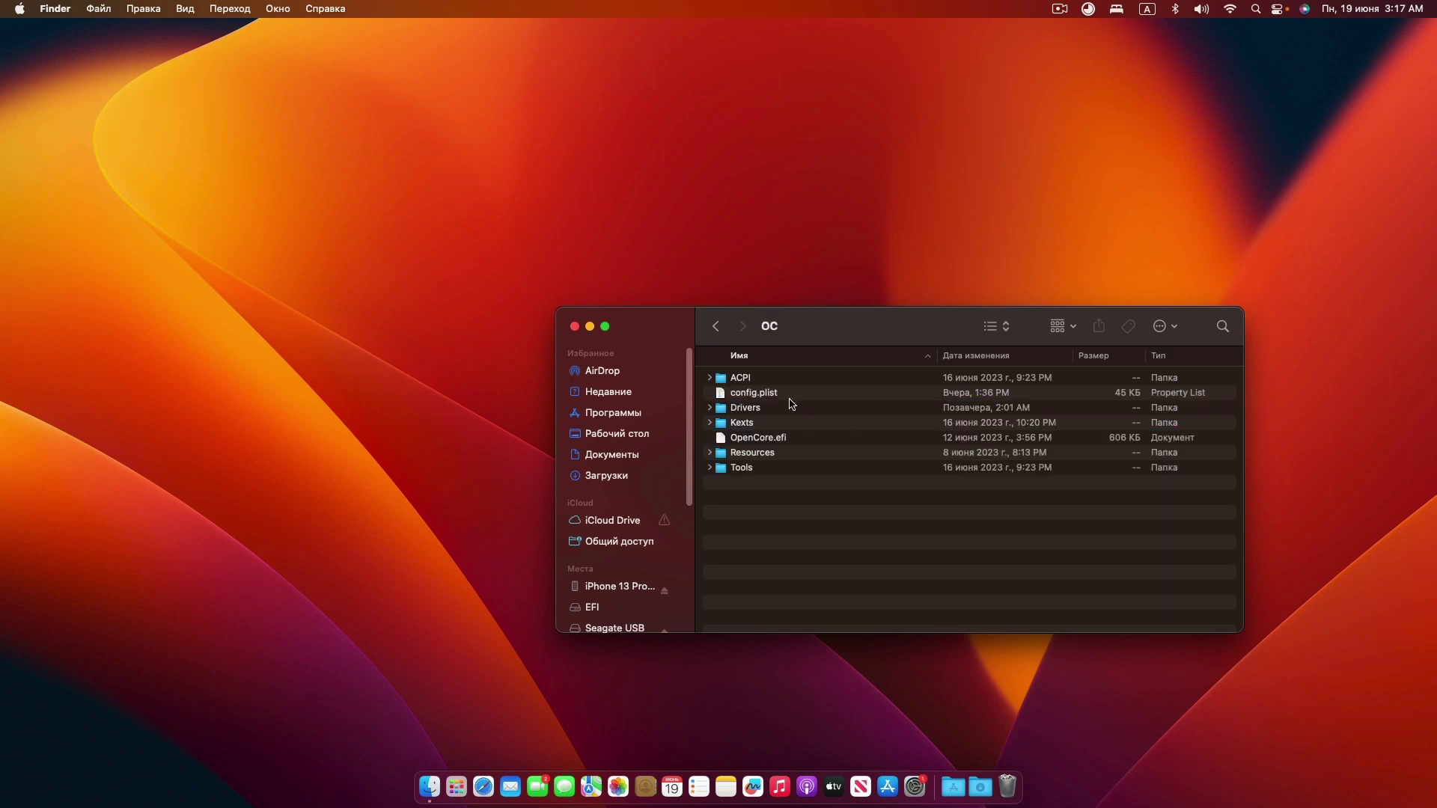
Open config.plist in PlistEdit Pro and select the csr-active-config entry under NVRAM > Add
click(785, 396)
right_click(787, 402)
mouse_move(860, 420)
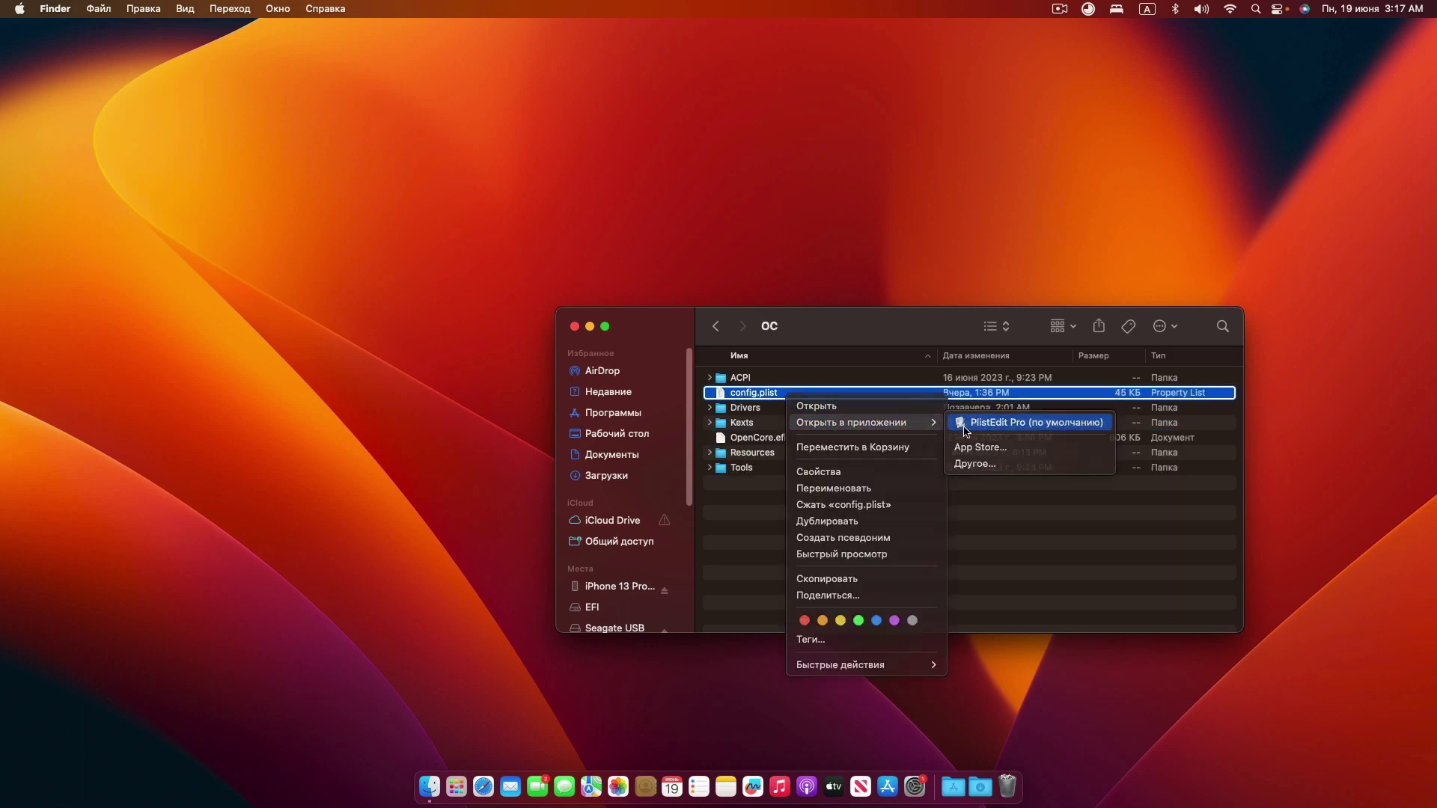
click(987, 423)
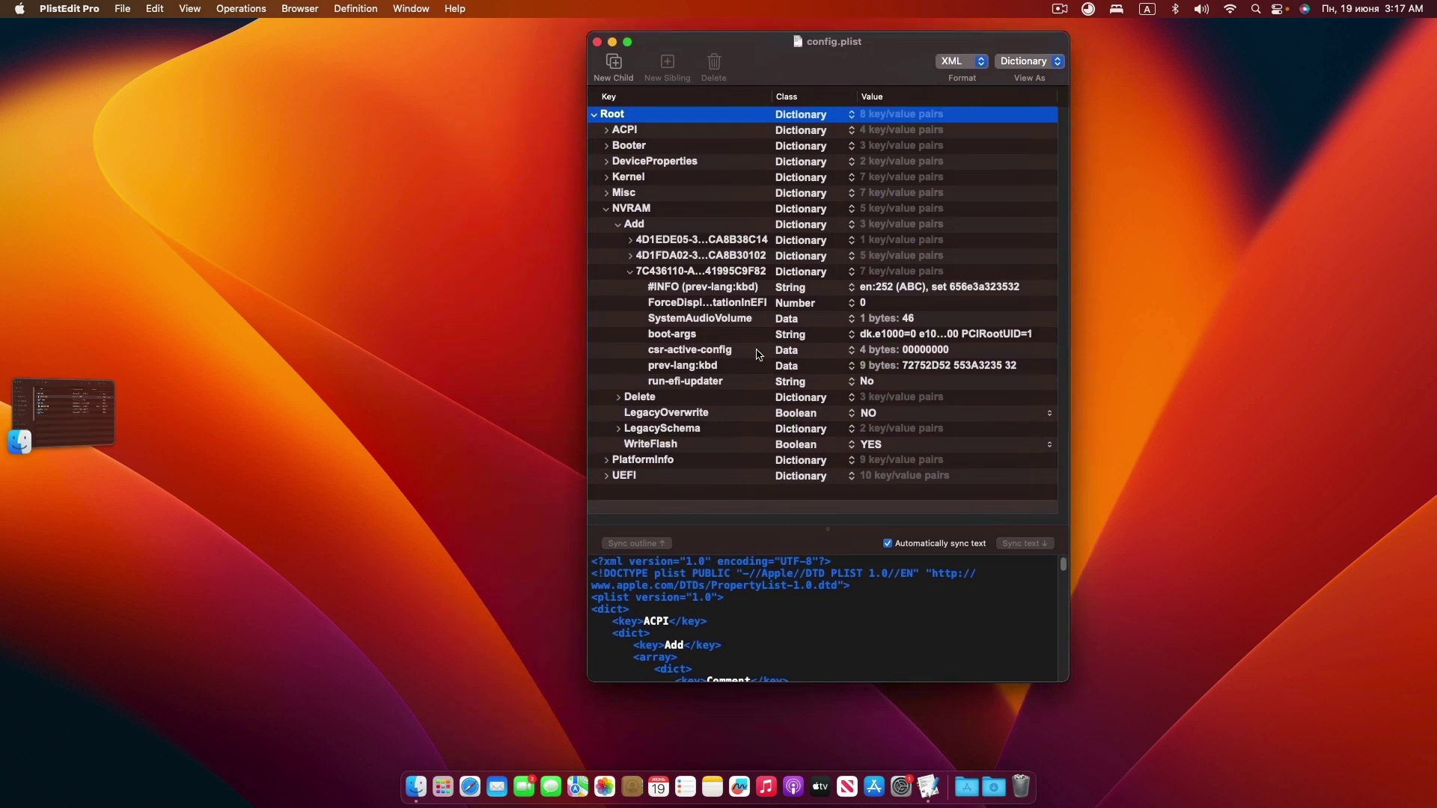
click(716, 356)
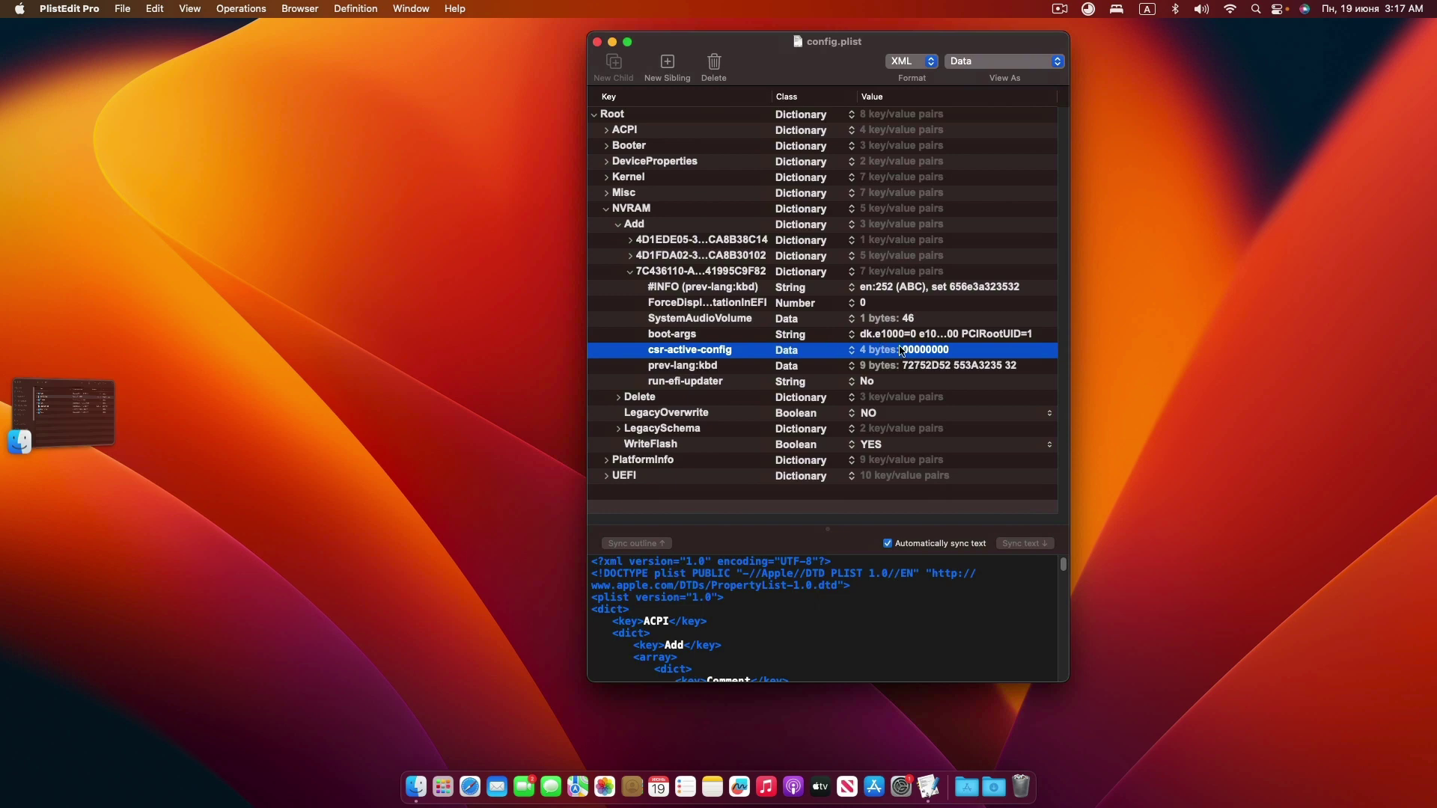
Open the SIP OC document from the Hackintosh subfolder of the intel folder on the desktop
click(1129, 359)
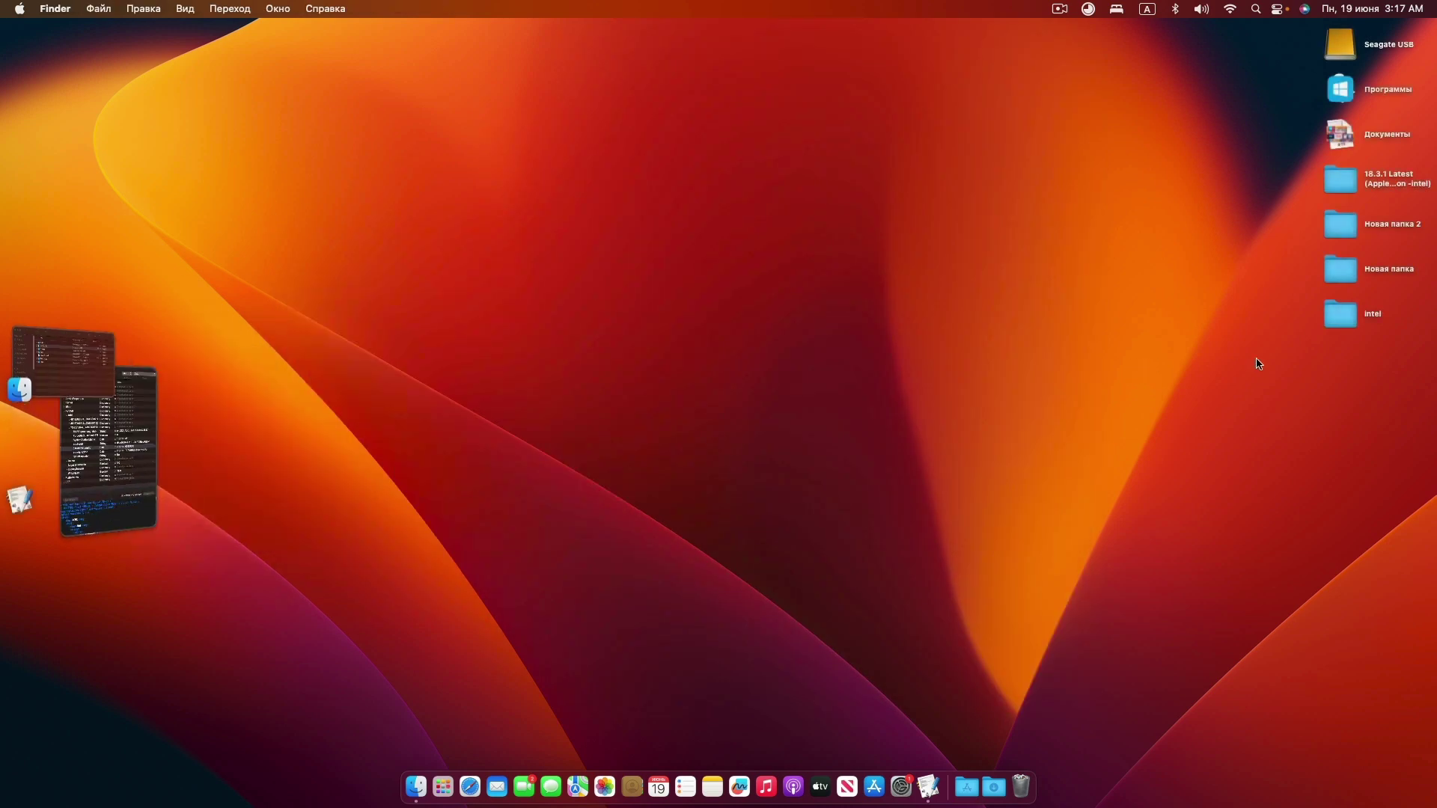
double_click(1346, 318)
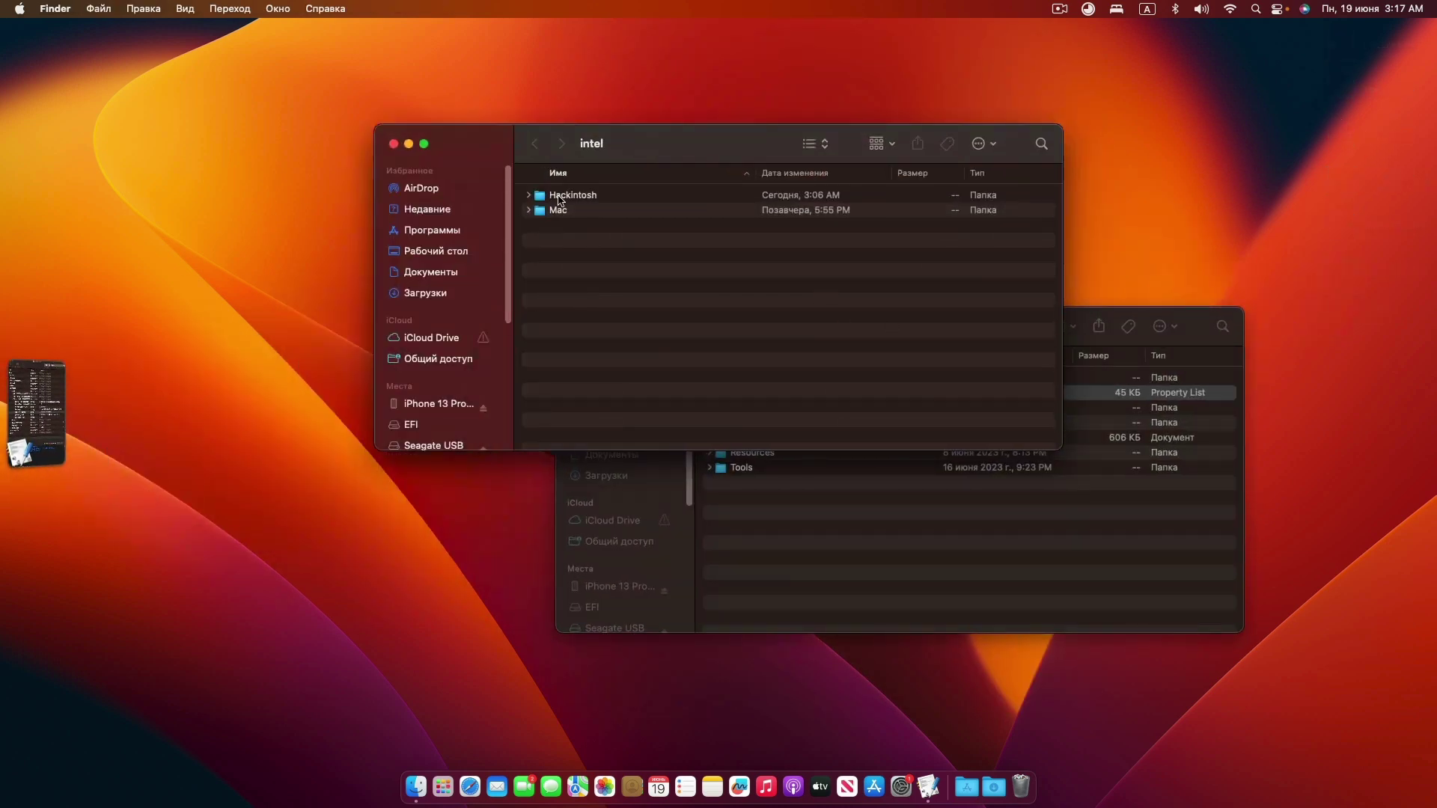
click(584, 196)
double_click(585, 197)
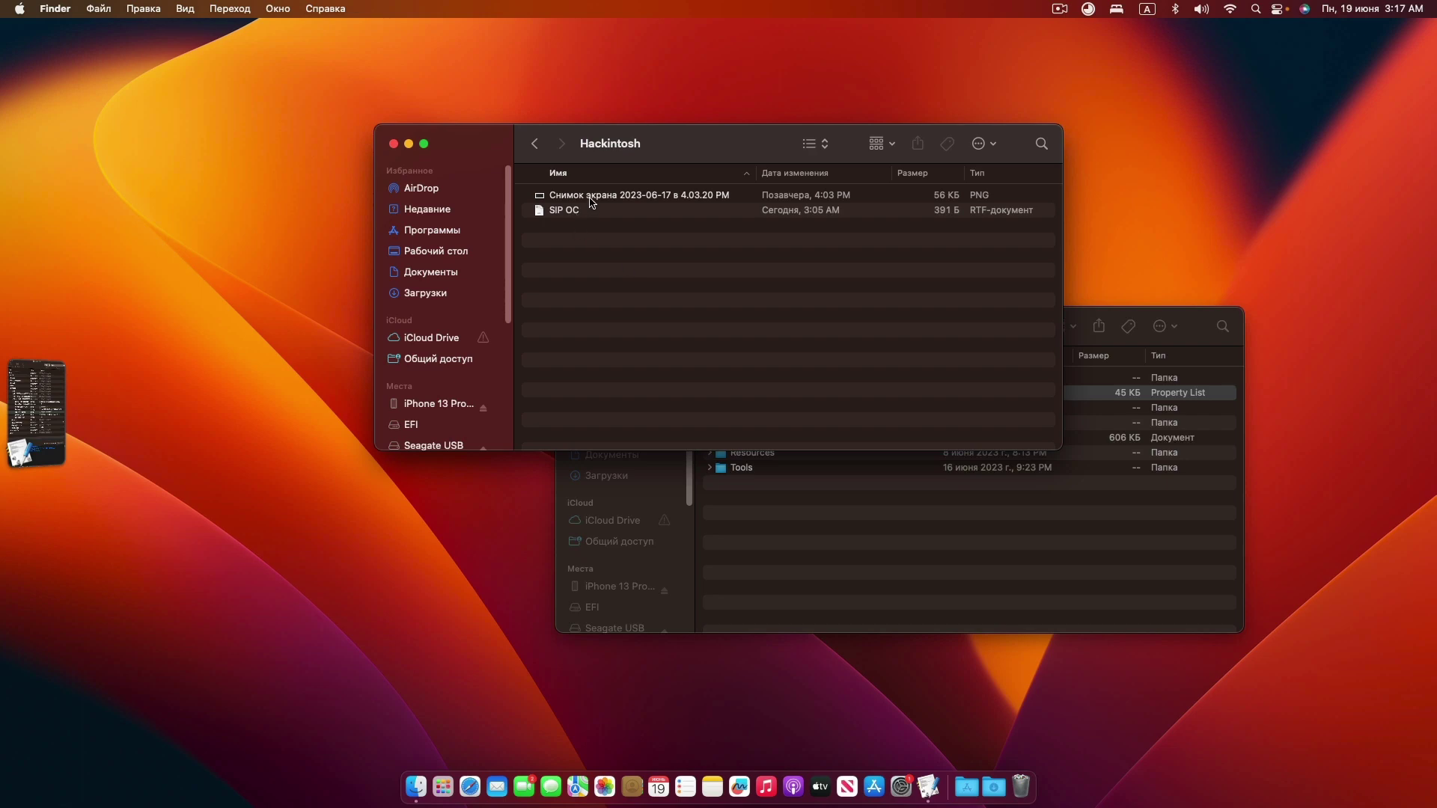
click(577, 217)
double_click(577, 212)
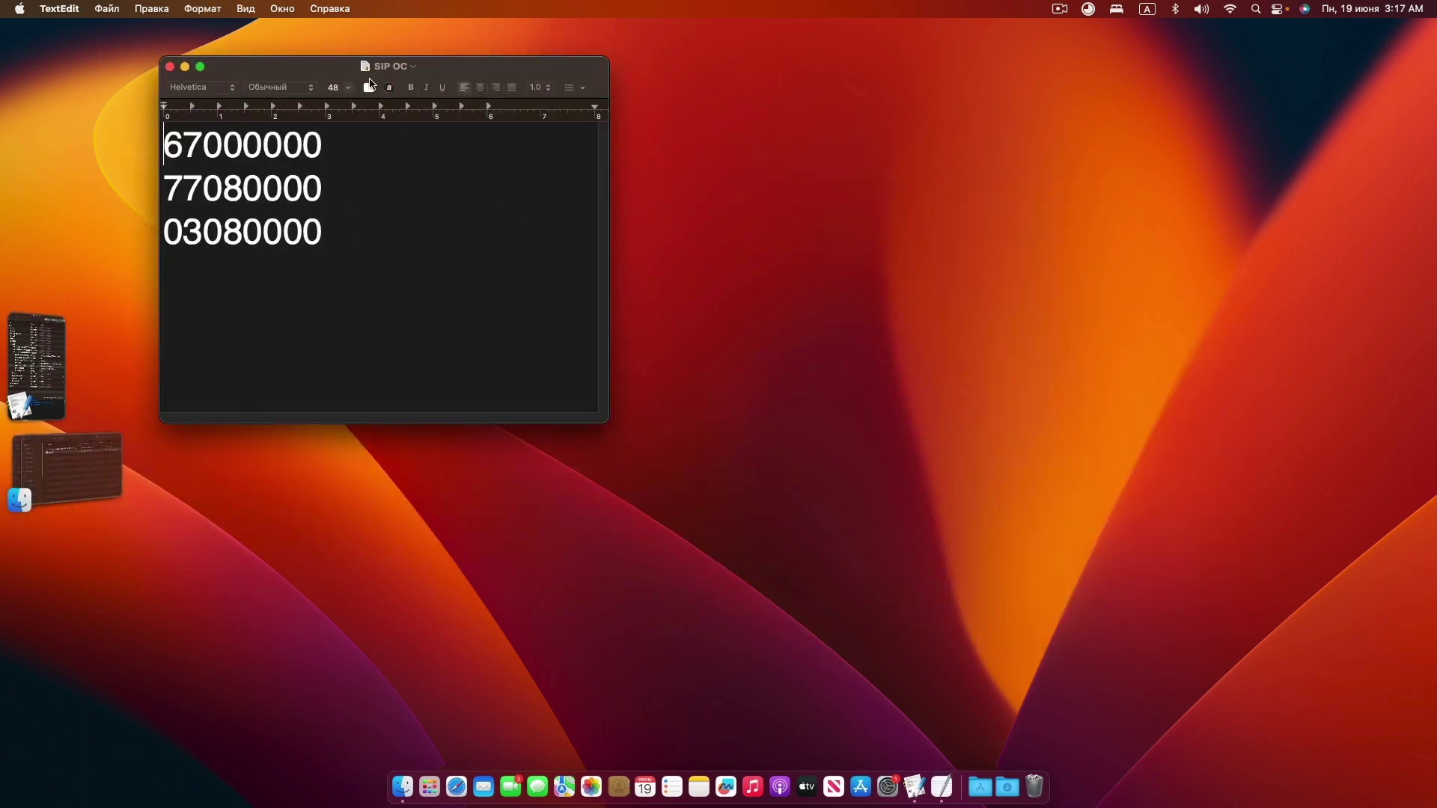
Turn off Stage Manager and place the SIP OC and Hackintosh windows on opposite sides of the config.plist window
drag(707, 75, 1229, 91)
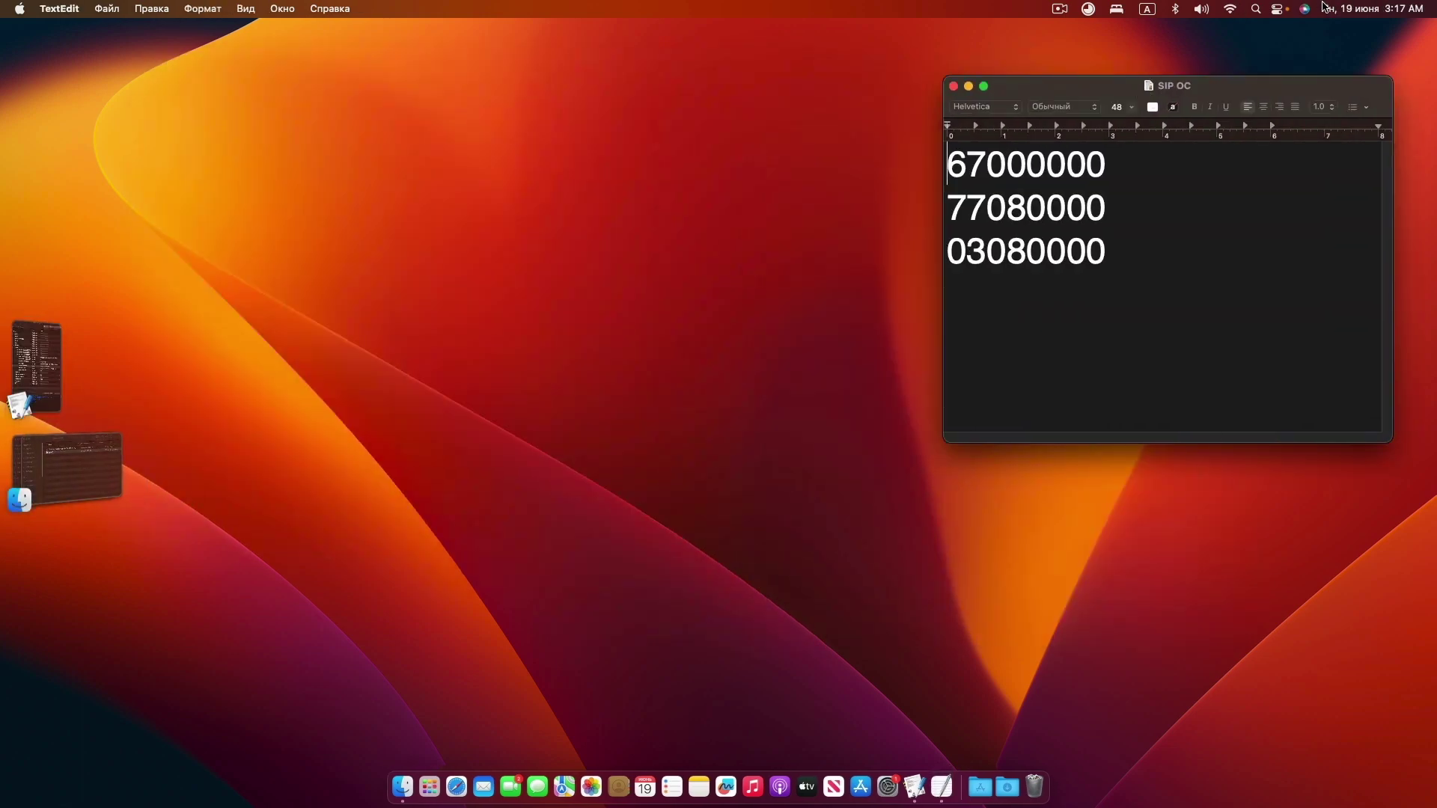
click(1280, 9)
click(1339, 133)
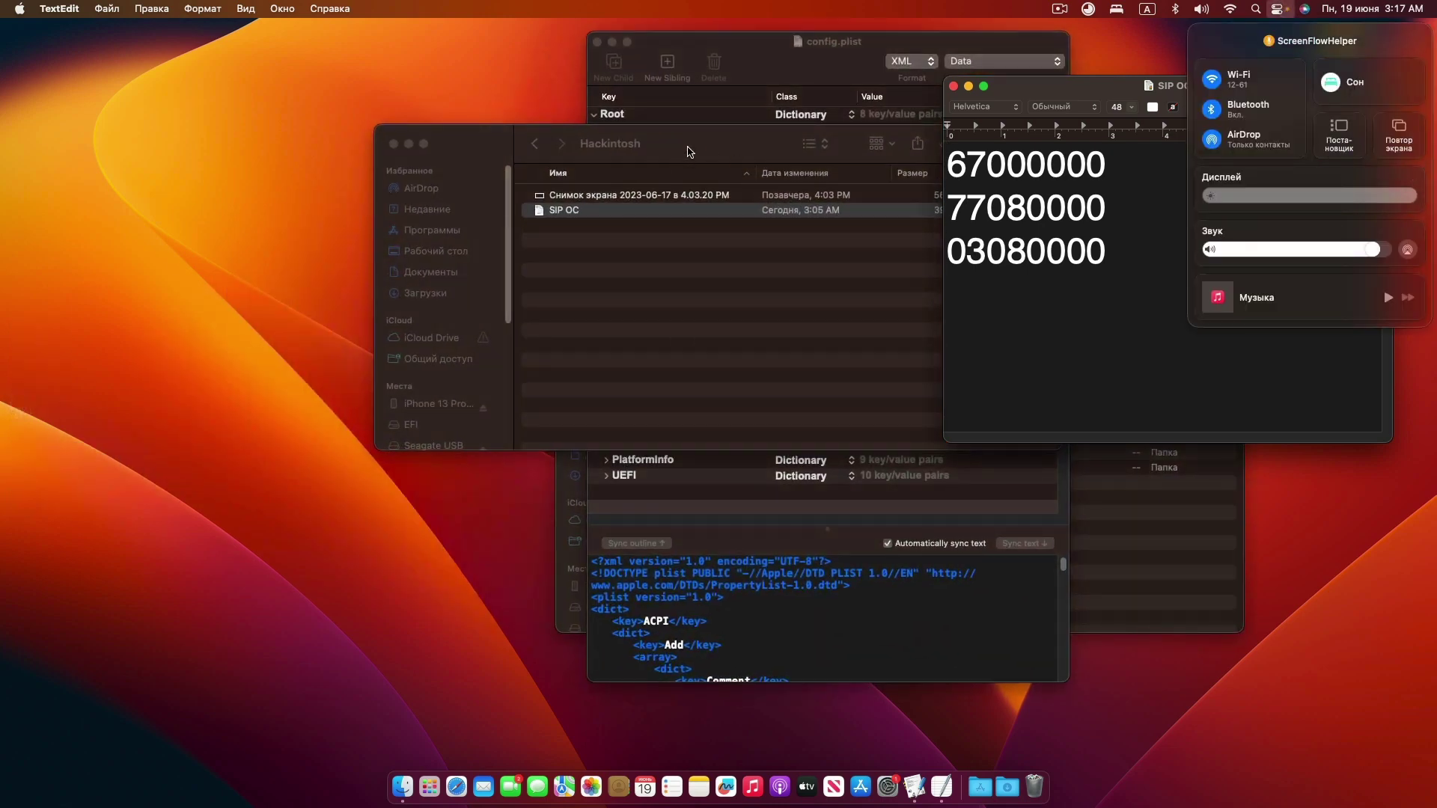
drag(689, 152, 174, 193)
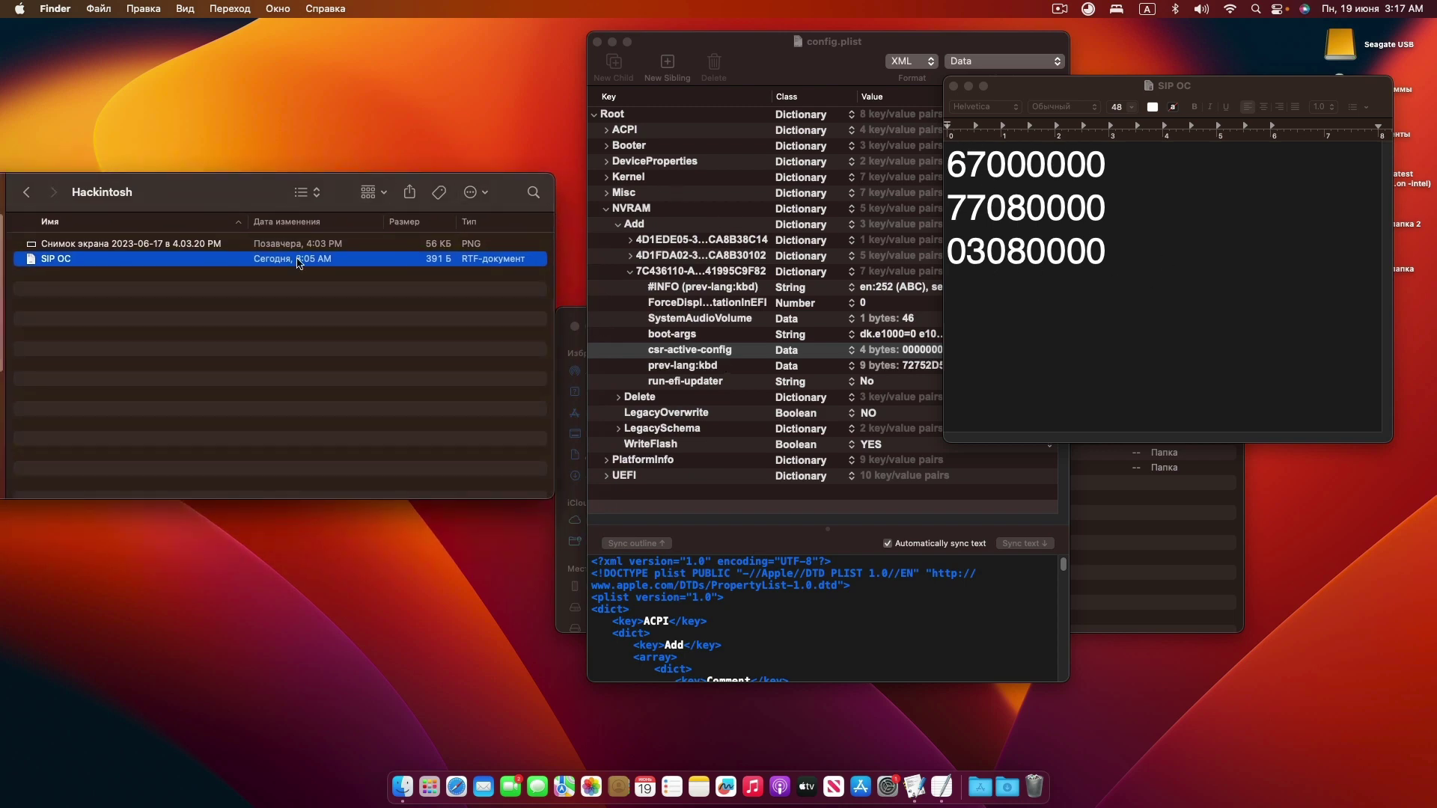
Compare the SIP status in the Hackintosh folder's screenshot with the csr-active-config codes listed in the SIP OC document
double_click(146, 245)
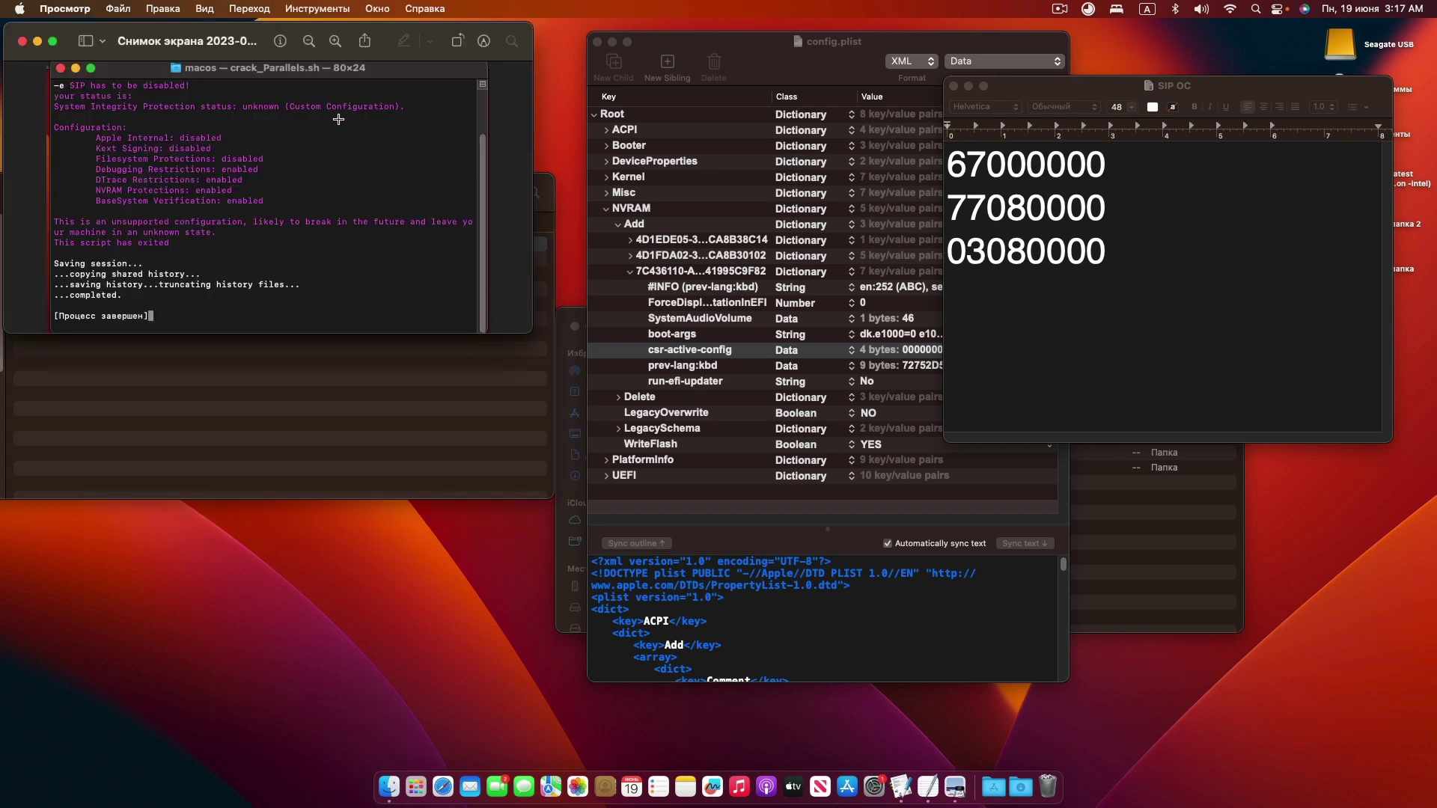
key(super+w)
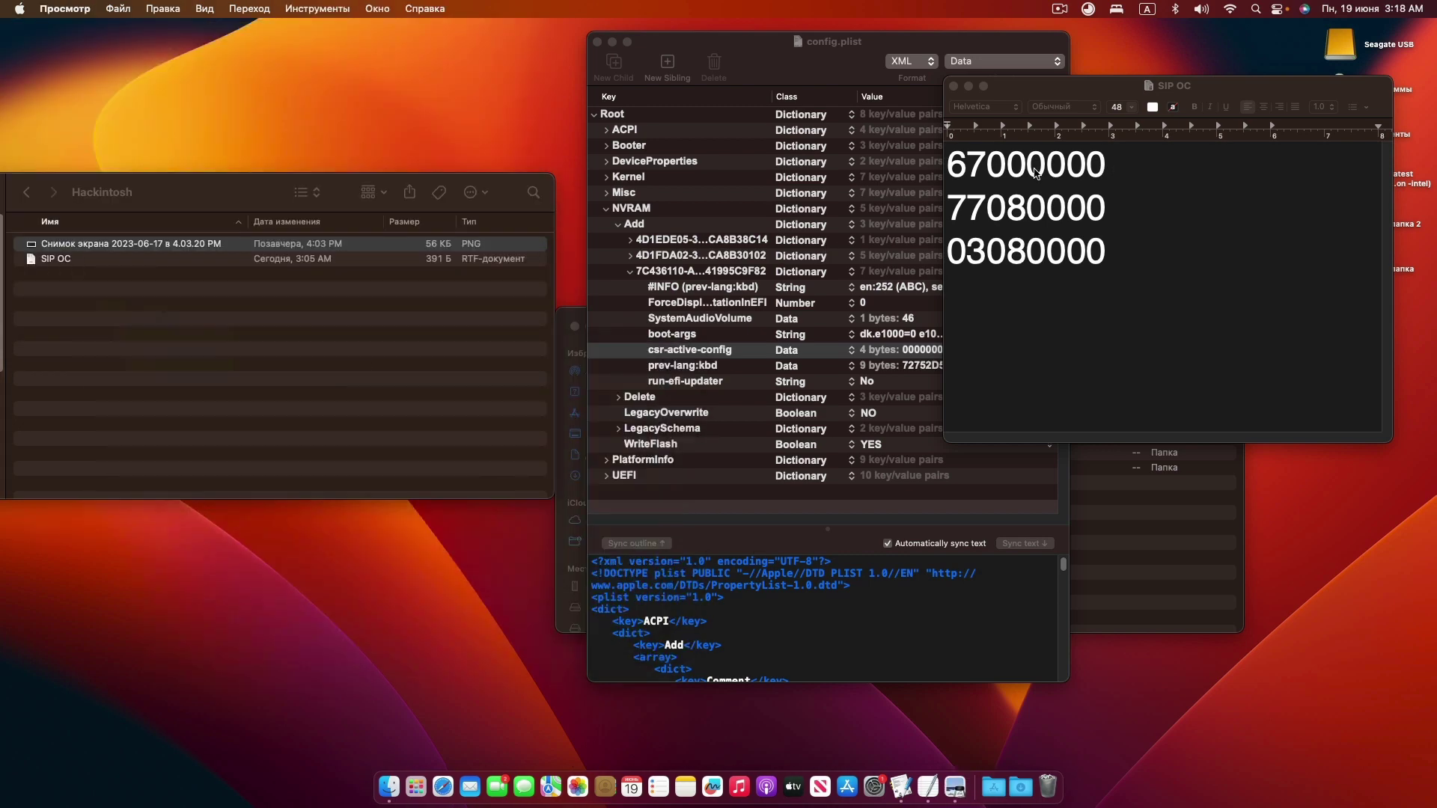
click(1104, 176)
drag(1132, 246, 931, 169)
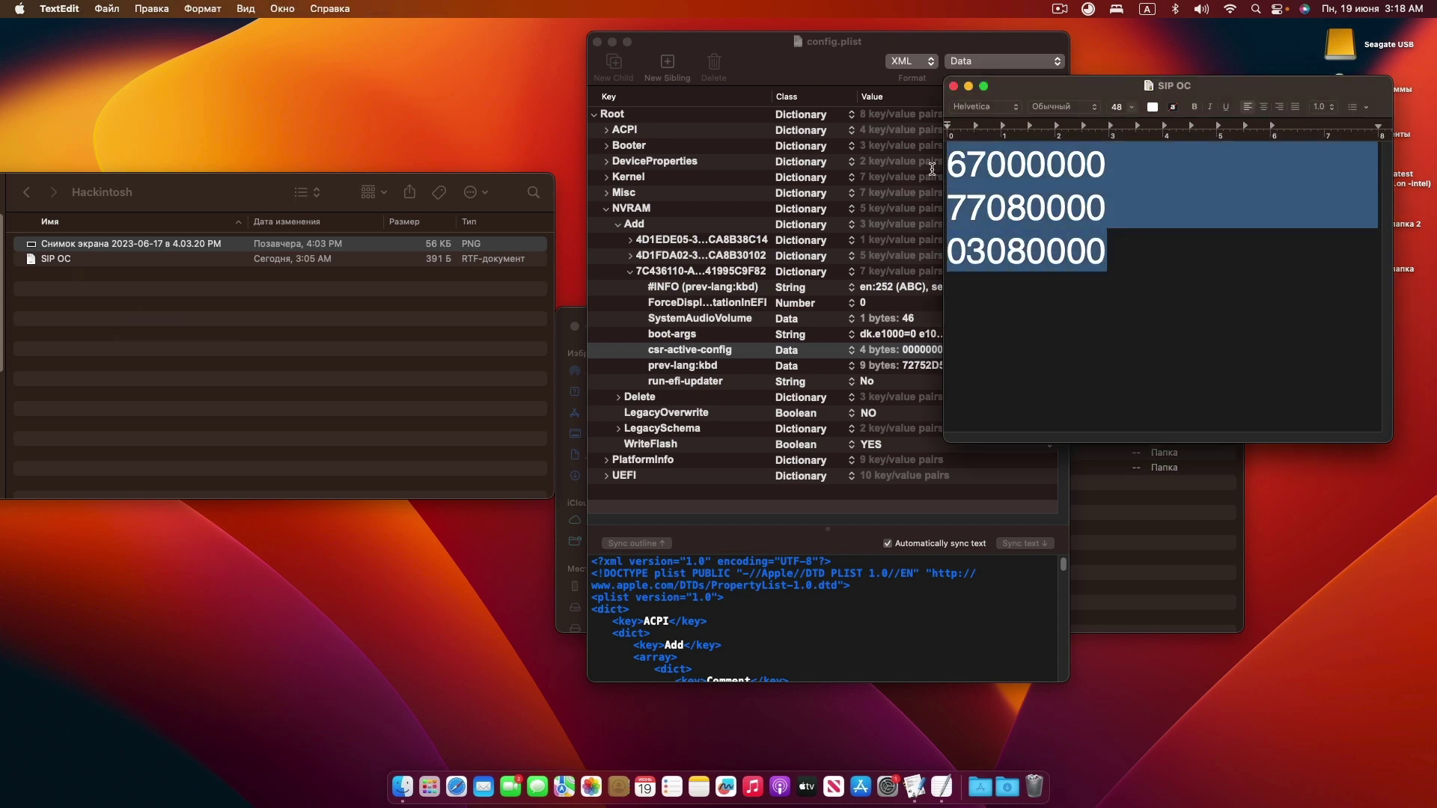
click(979, 196)
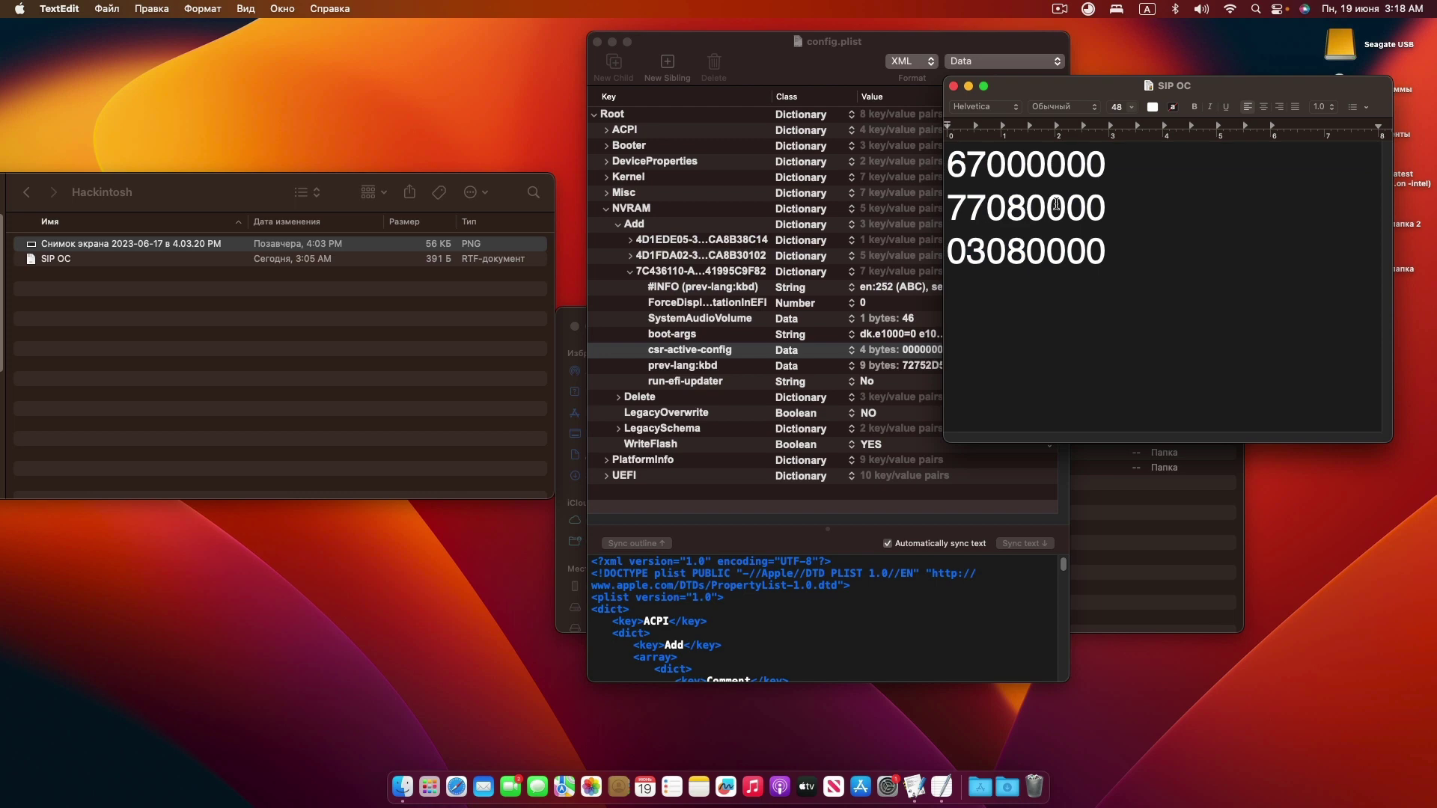
drag(1103, 276, 941, 127)
click(1116, 293)
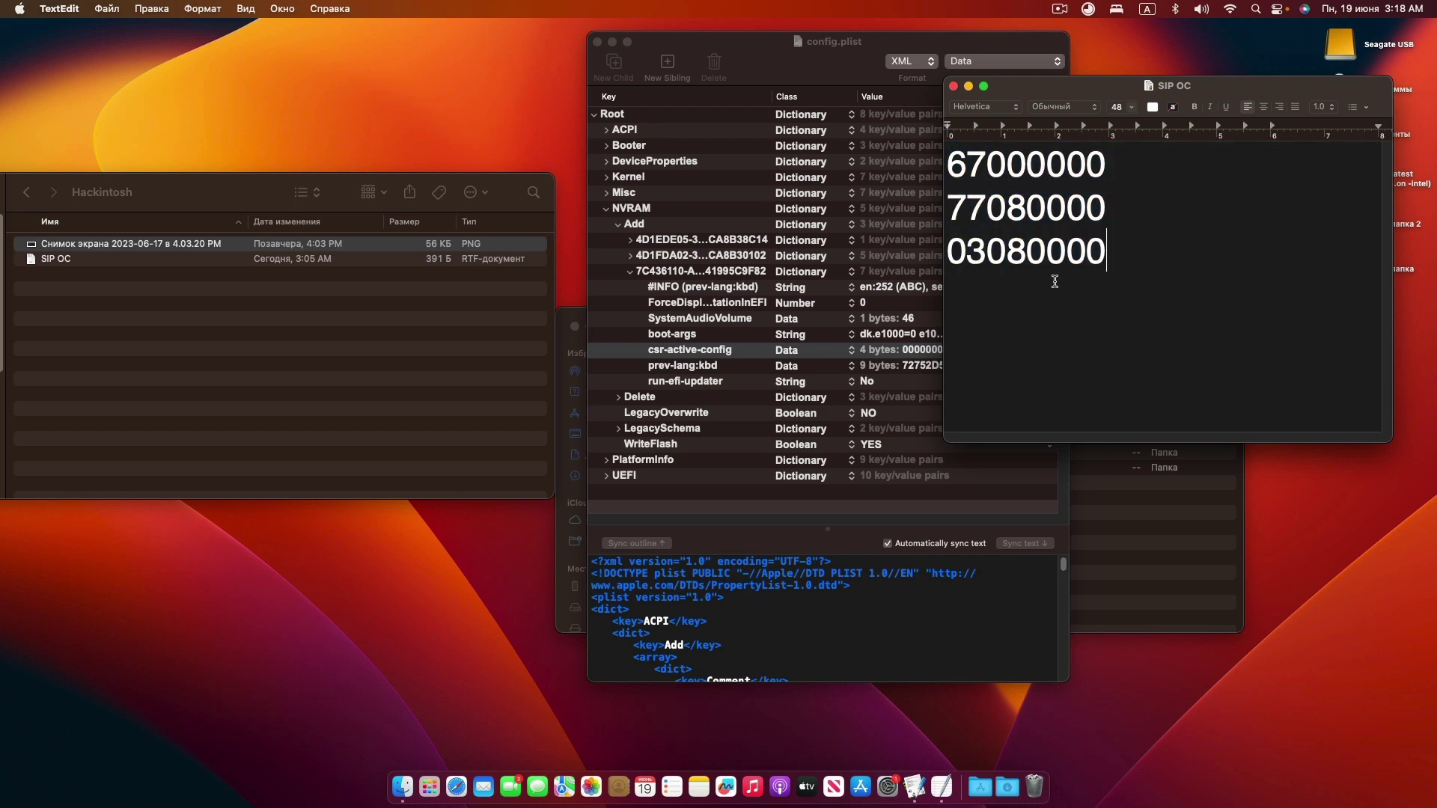
double_click(406, 245)
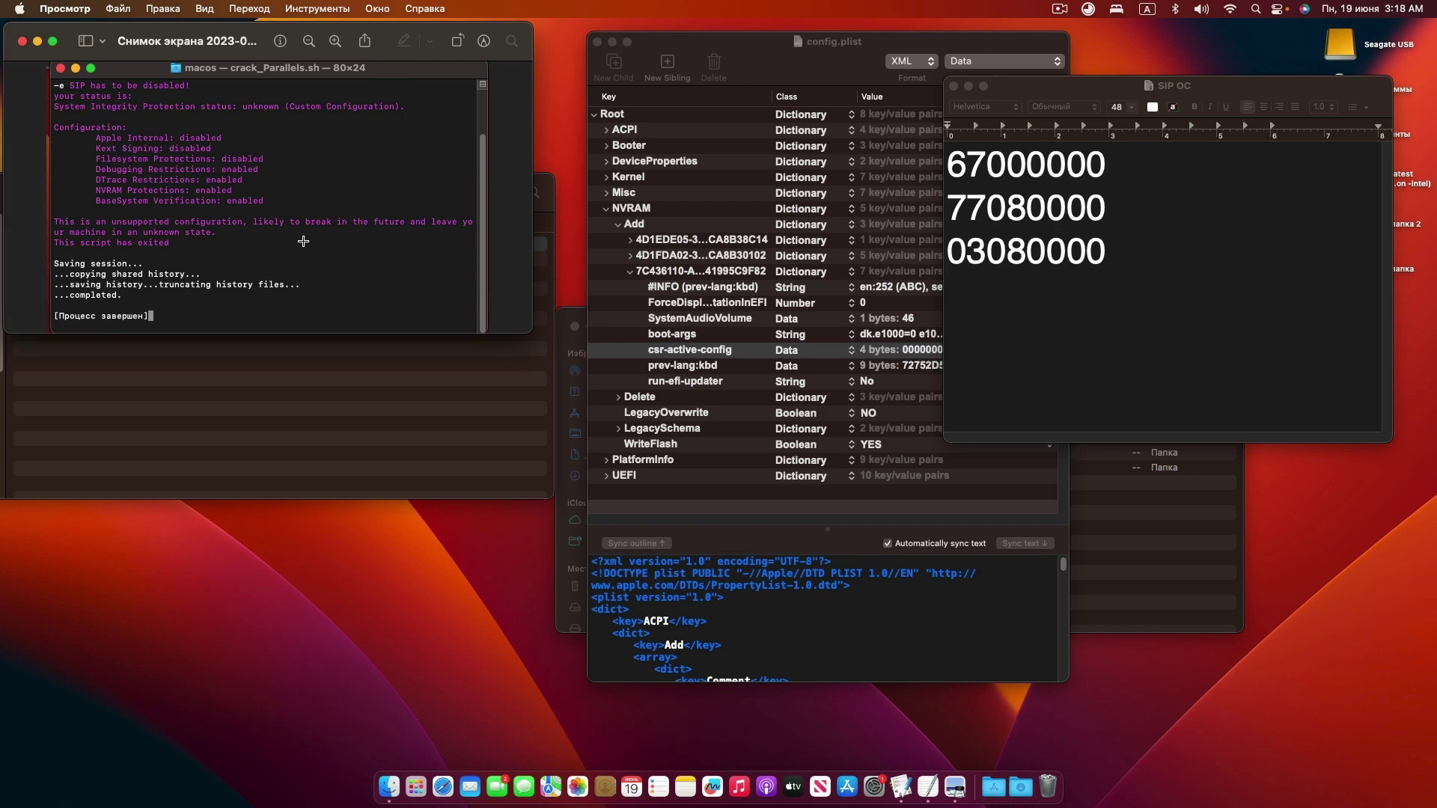
Examine the JumpstartHotPlug and EnableJumpstart entries under UEFI > APFS in config.plist
click(627, 274)
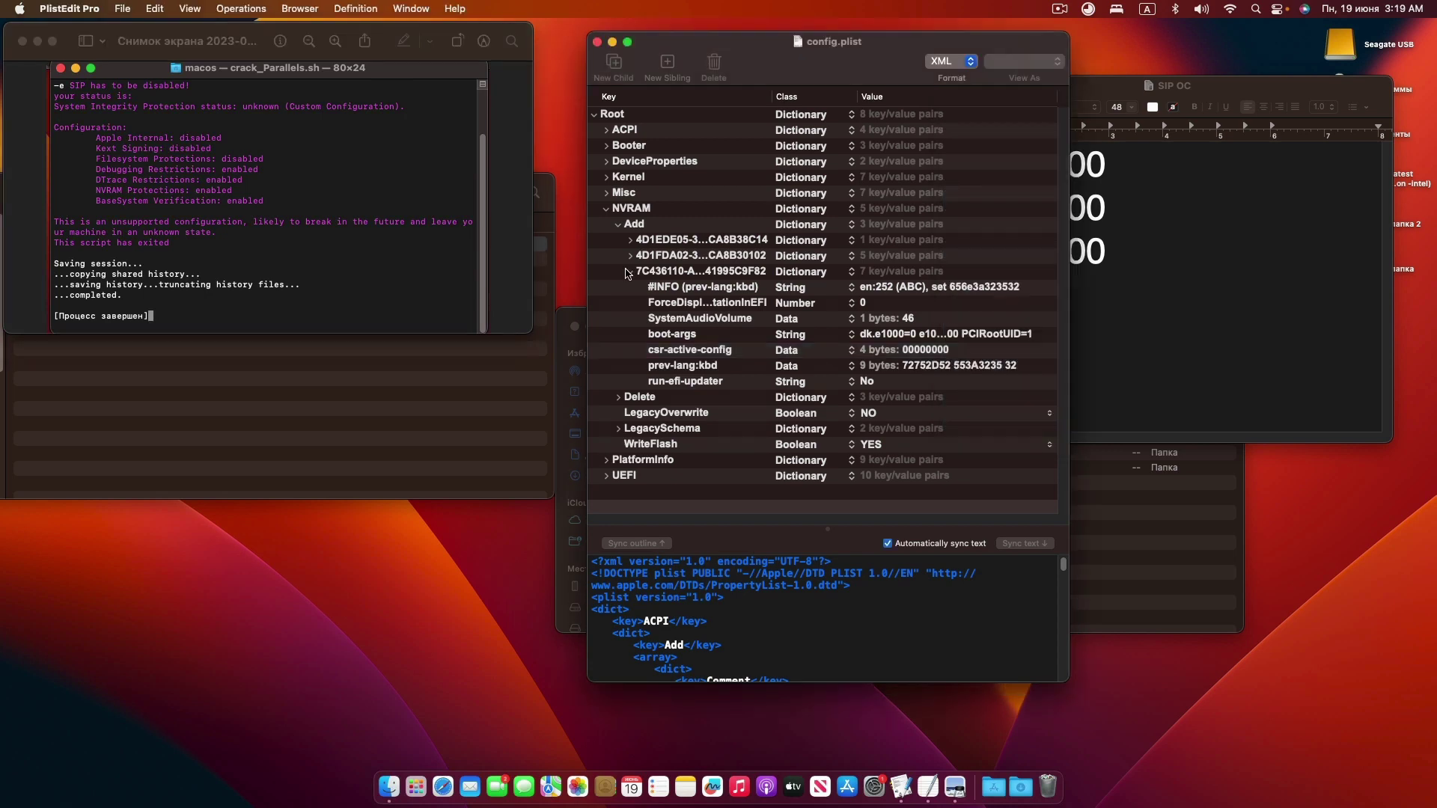
click(606, 476)
scroll(621, 456, down, 3)
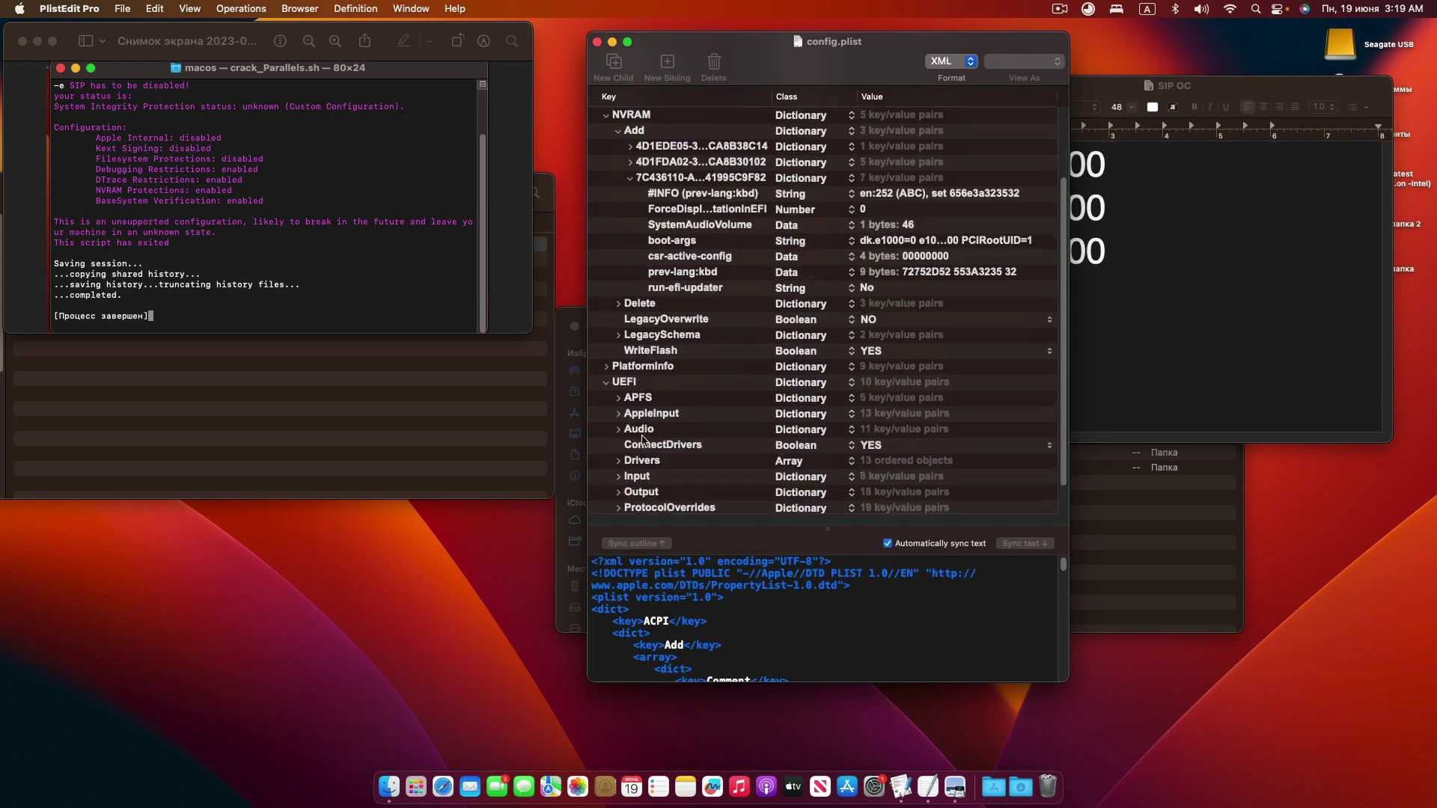
click(618, 398)
scroll(661, 415, down, 3)
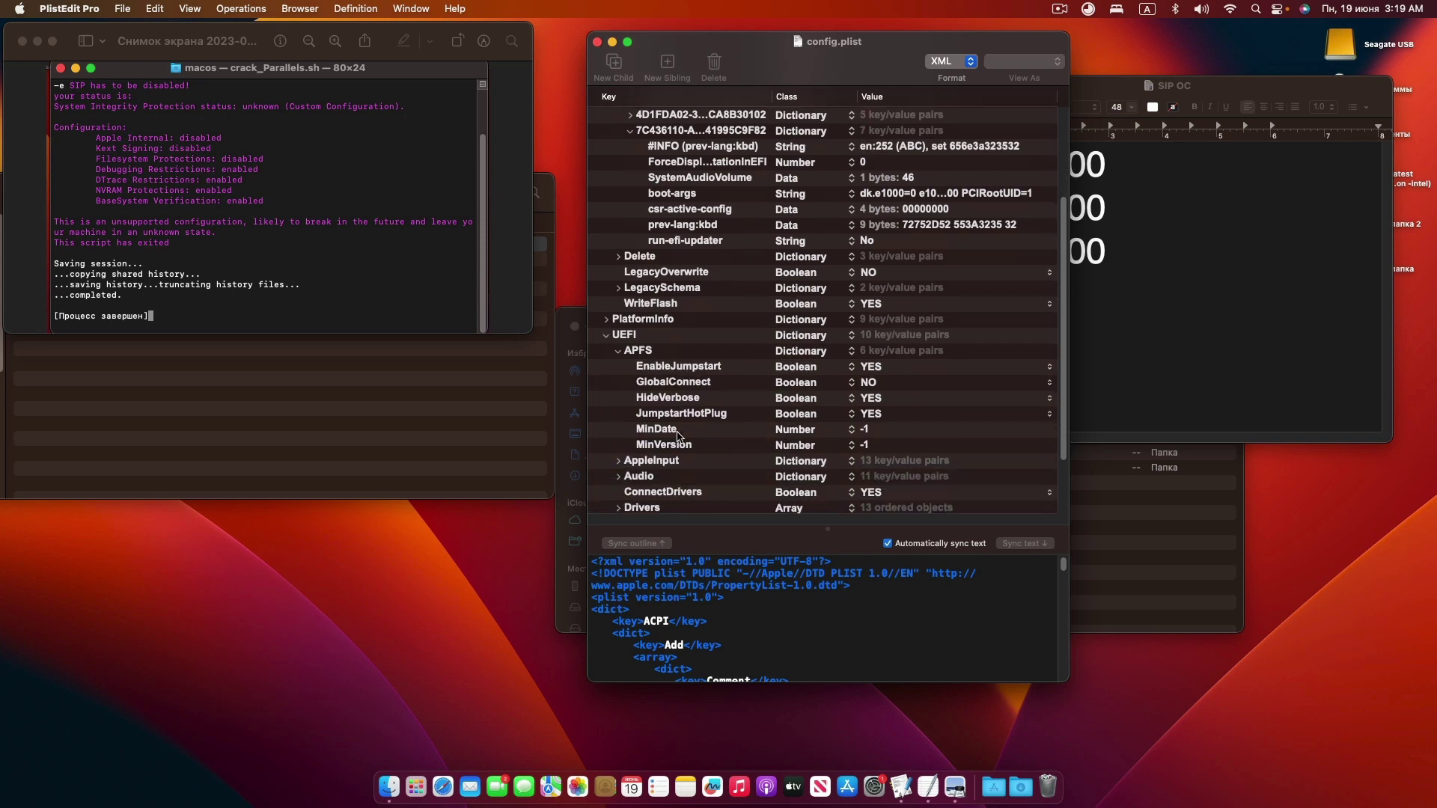
click(661, 415)
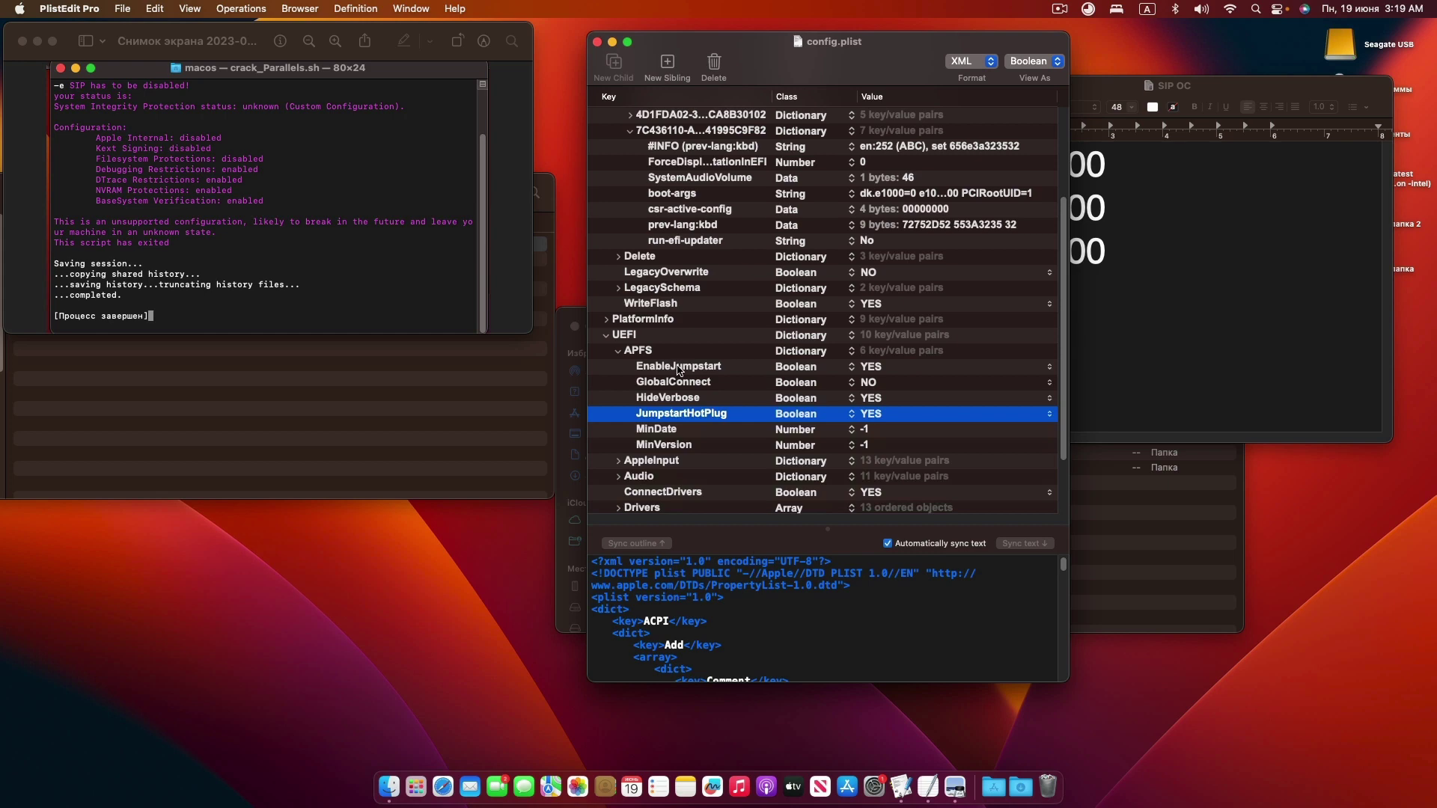
click(708, 369)
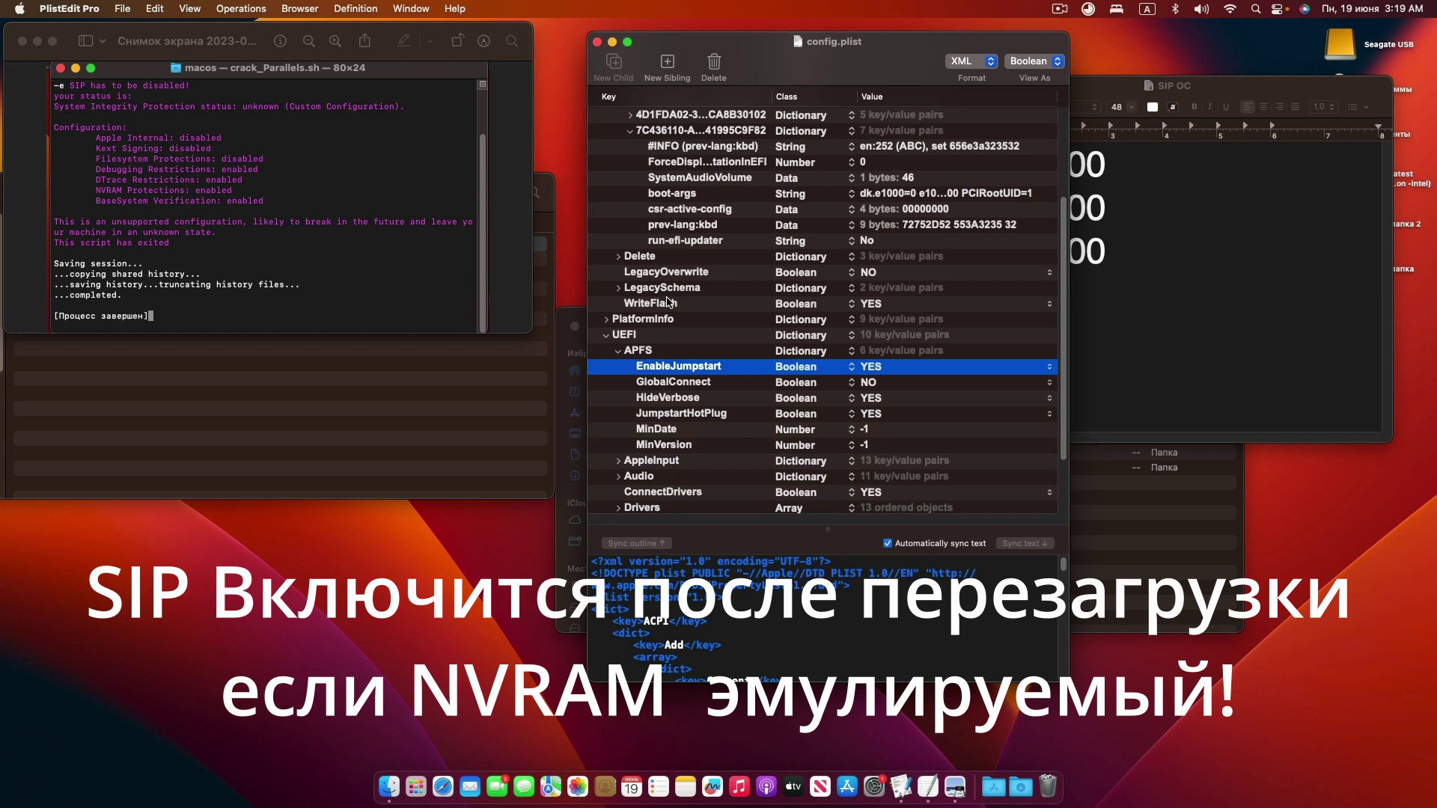
Examine the RebuildAppleMemoryMap entry under Booter > Quirks and close config.plist
scroll(668, 302, up, 5)
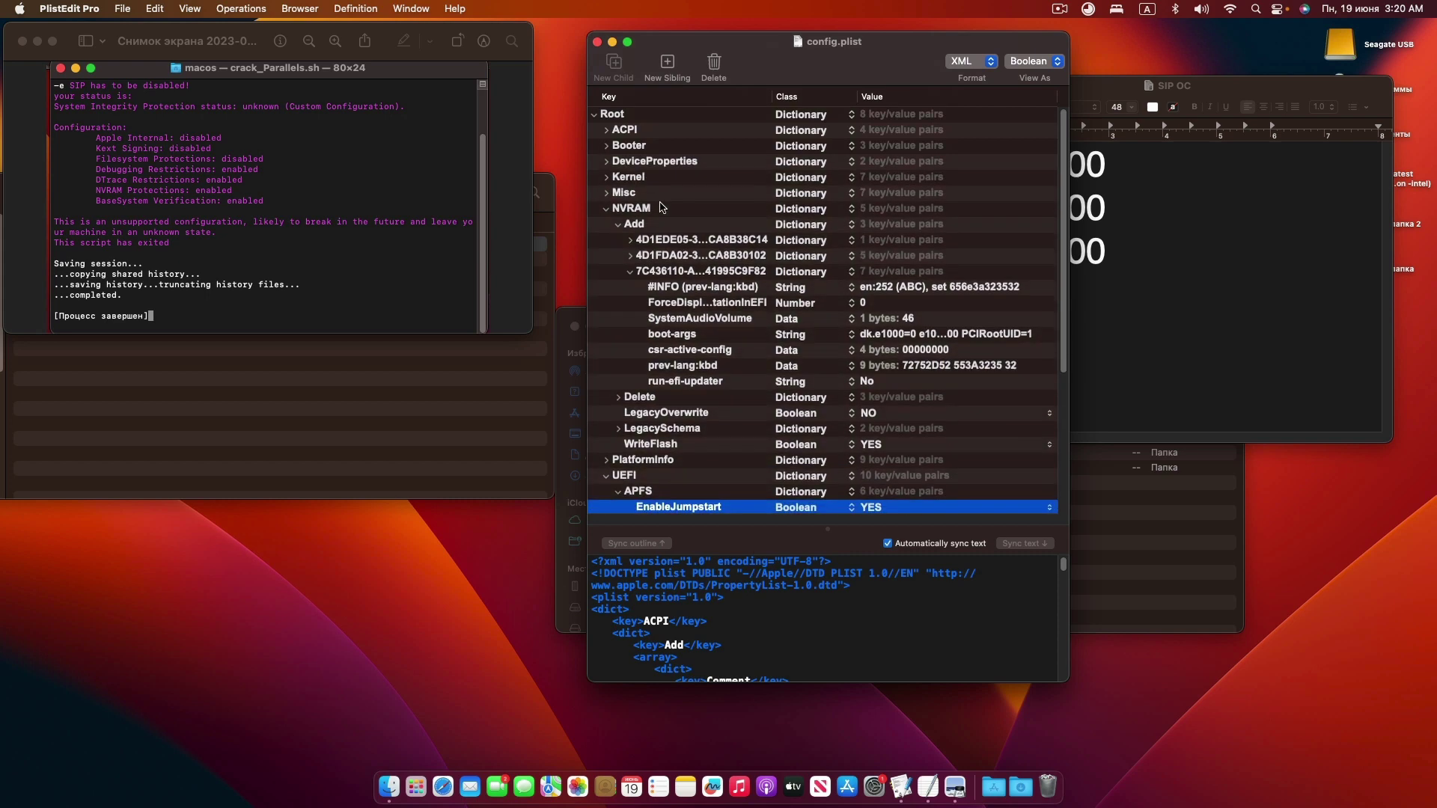
click(606, 146)
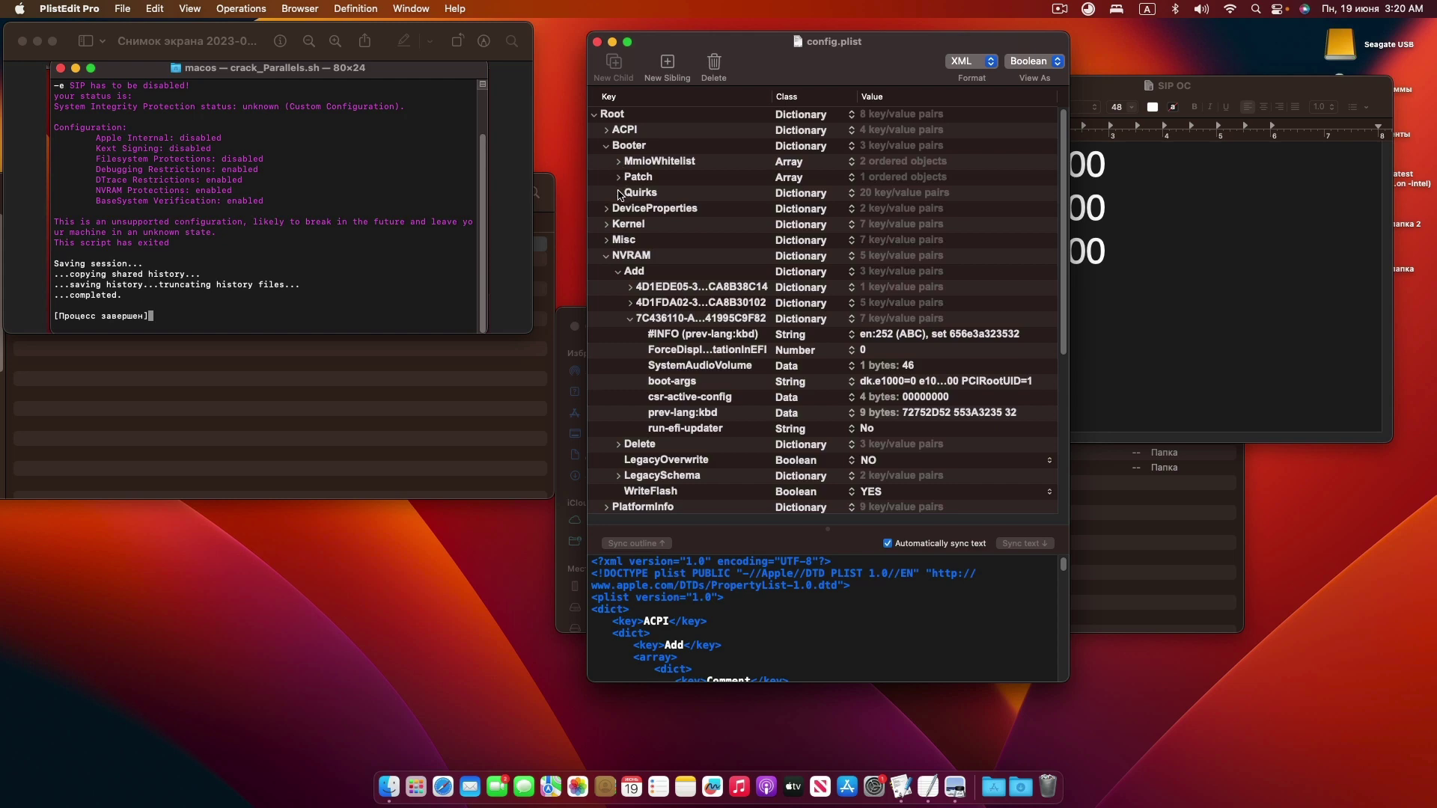
click(618, 193)
scroll(714, 417, down, 3)
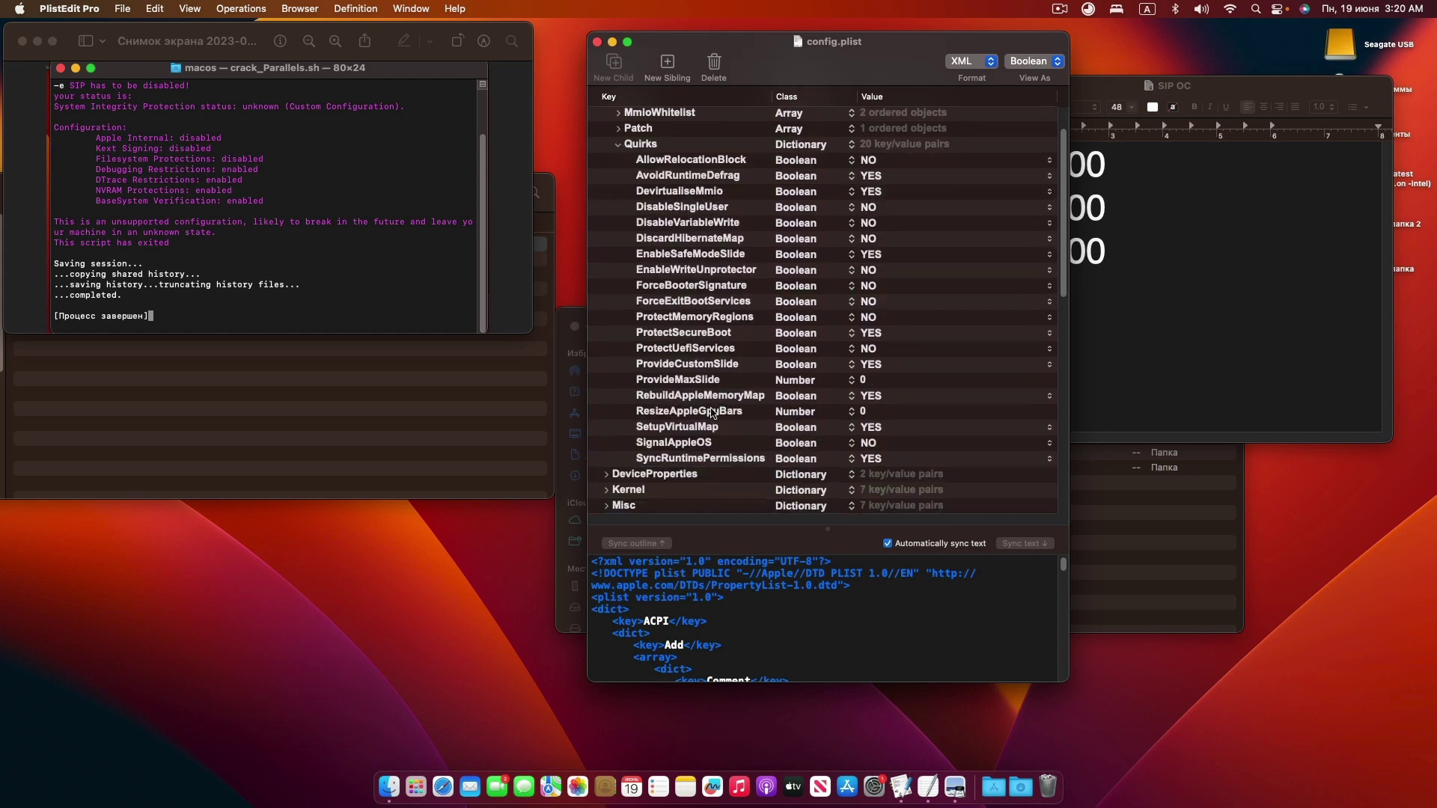
click(717, 397)
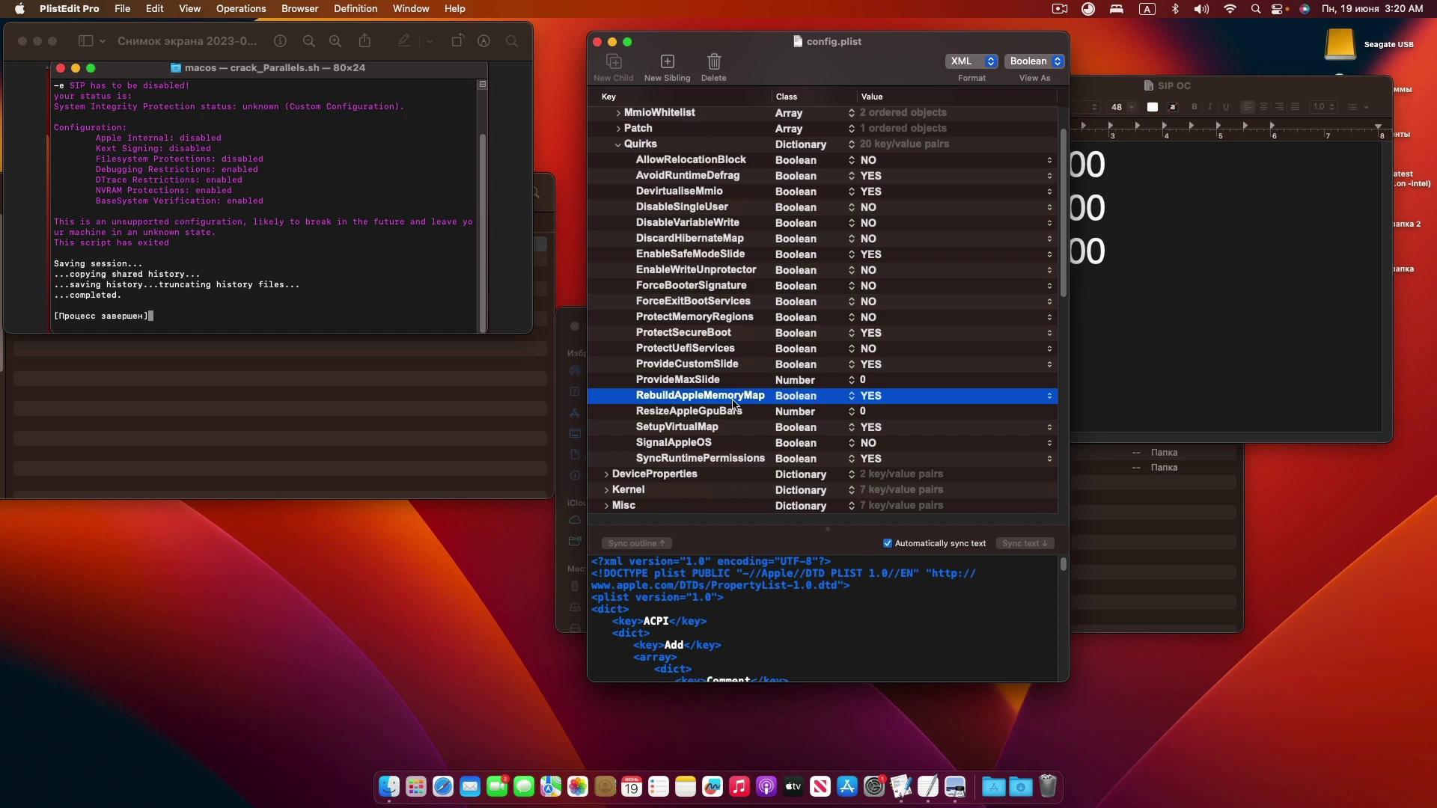
scroll(733, 404, down, 10)
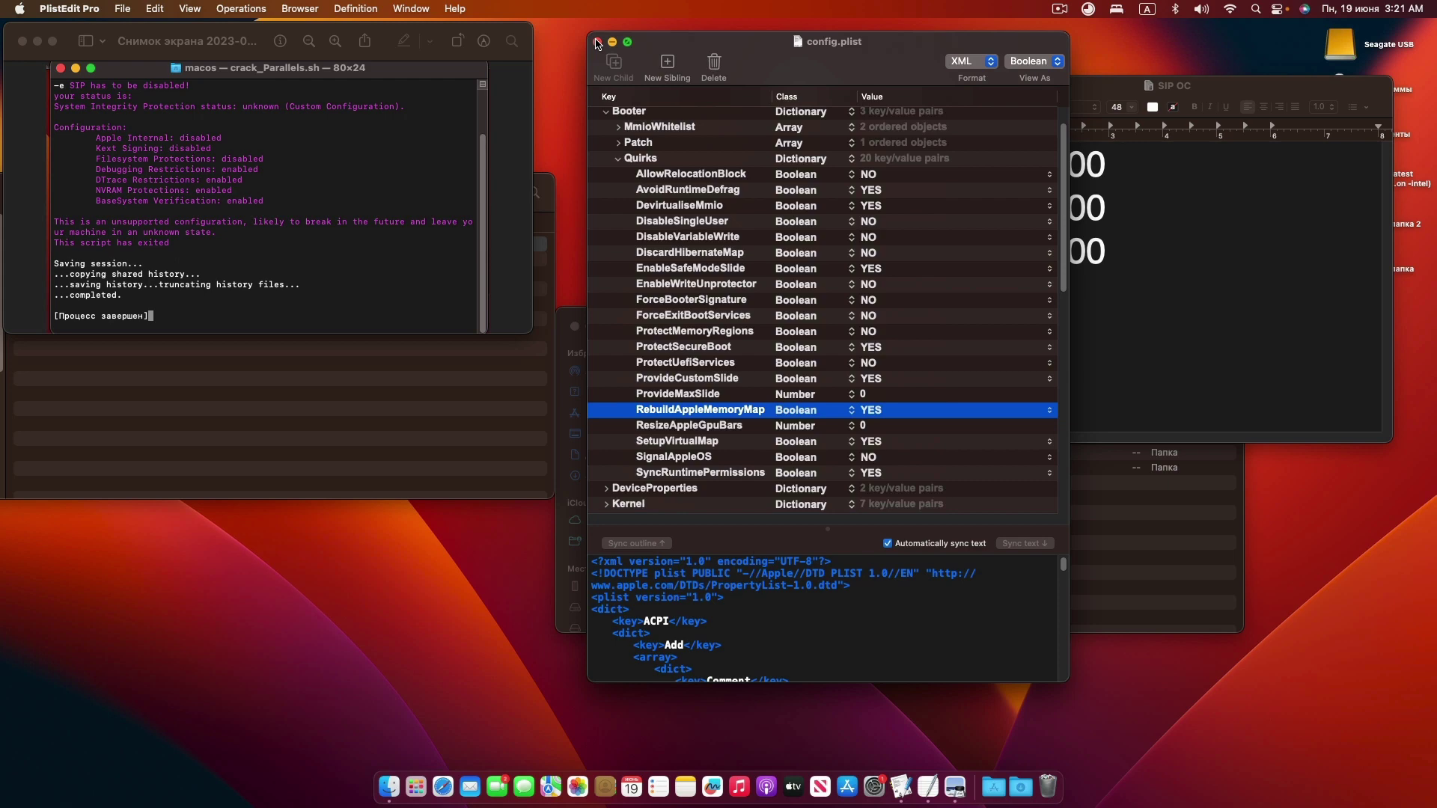
click(597, 43)
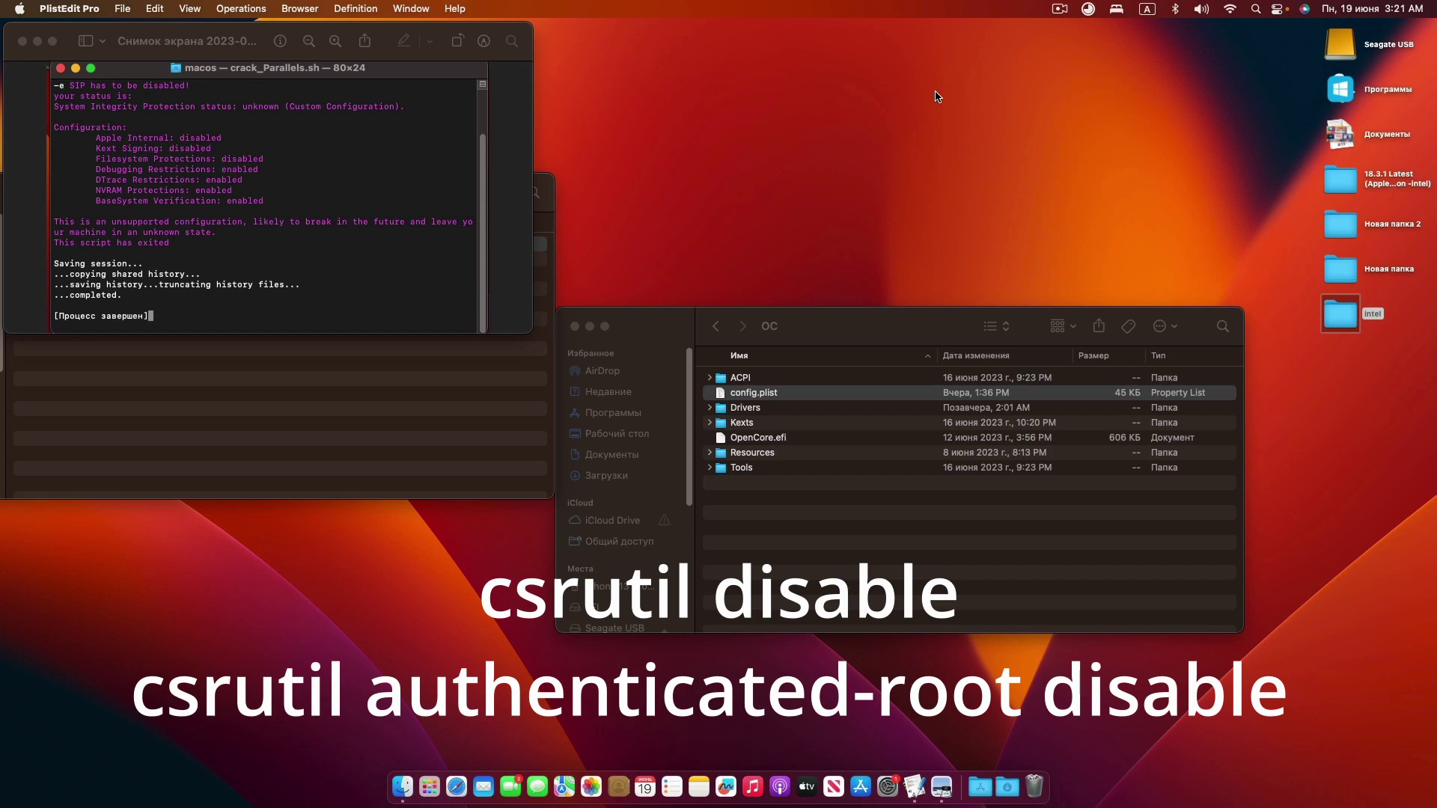
Open Terminal and check the System Integrity Protection status with csrutil status
click(428, 785)
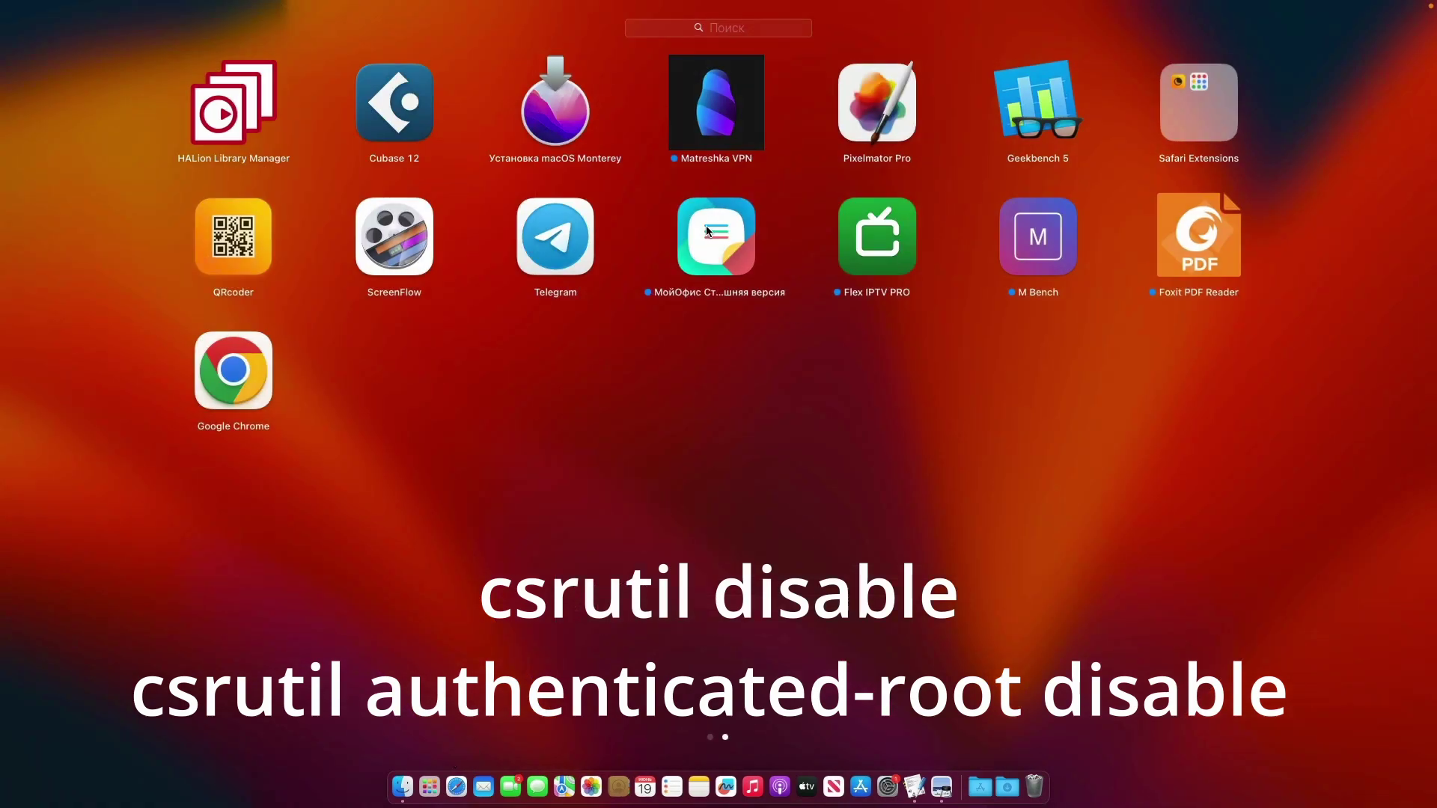
scroll(707, 231, left, 3)
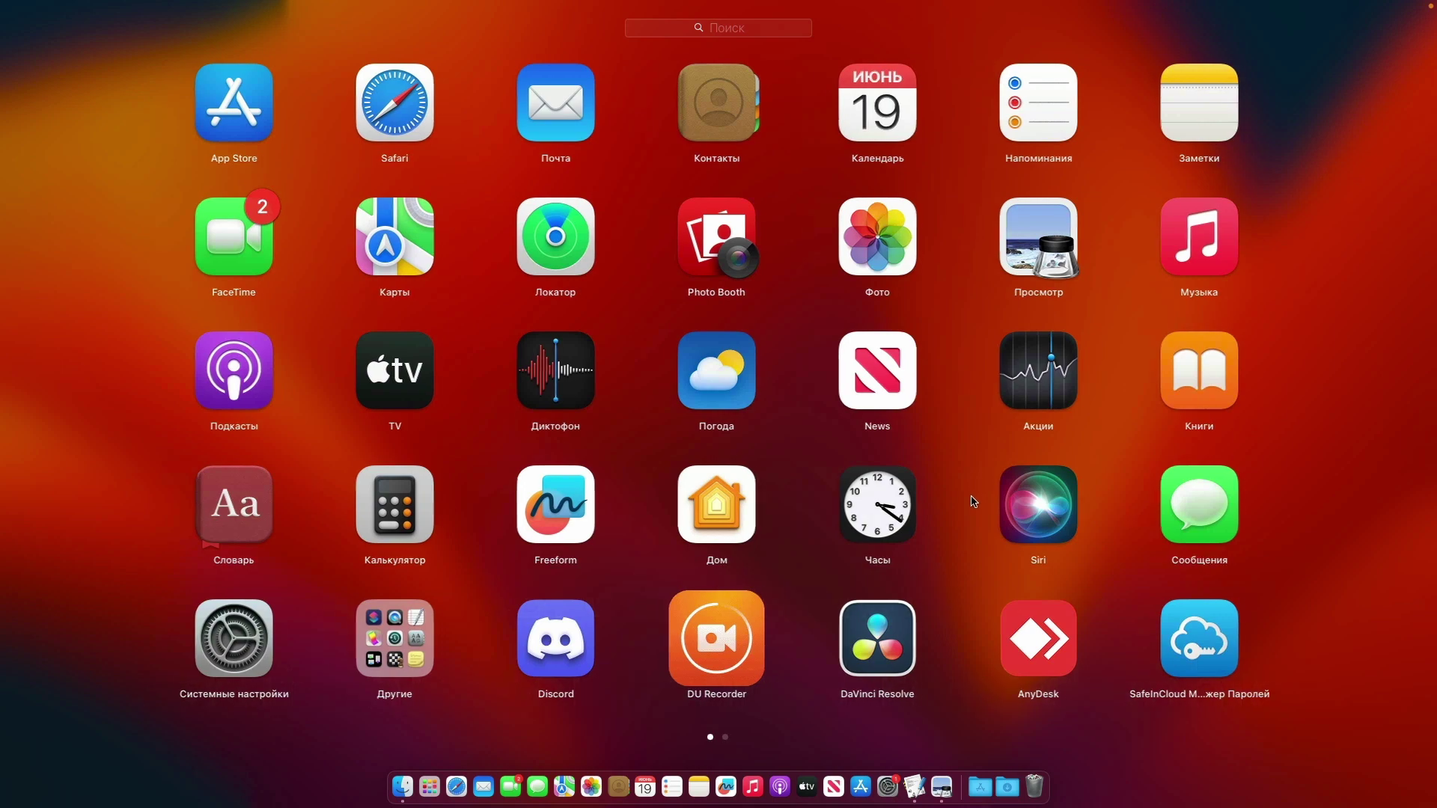
click(404, 640)
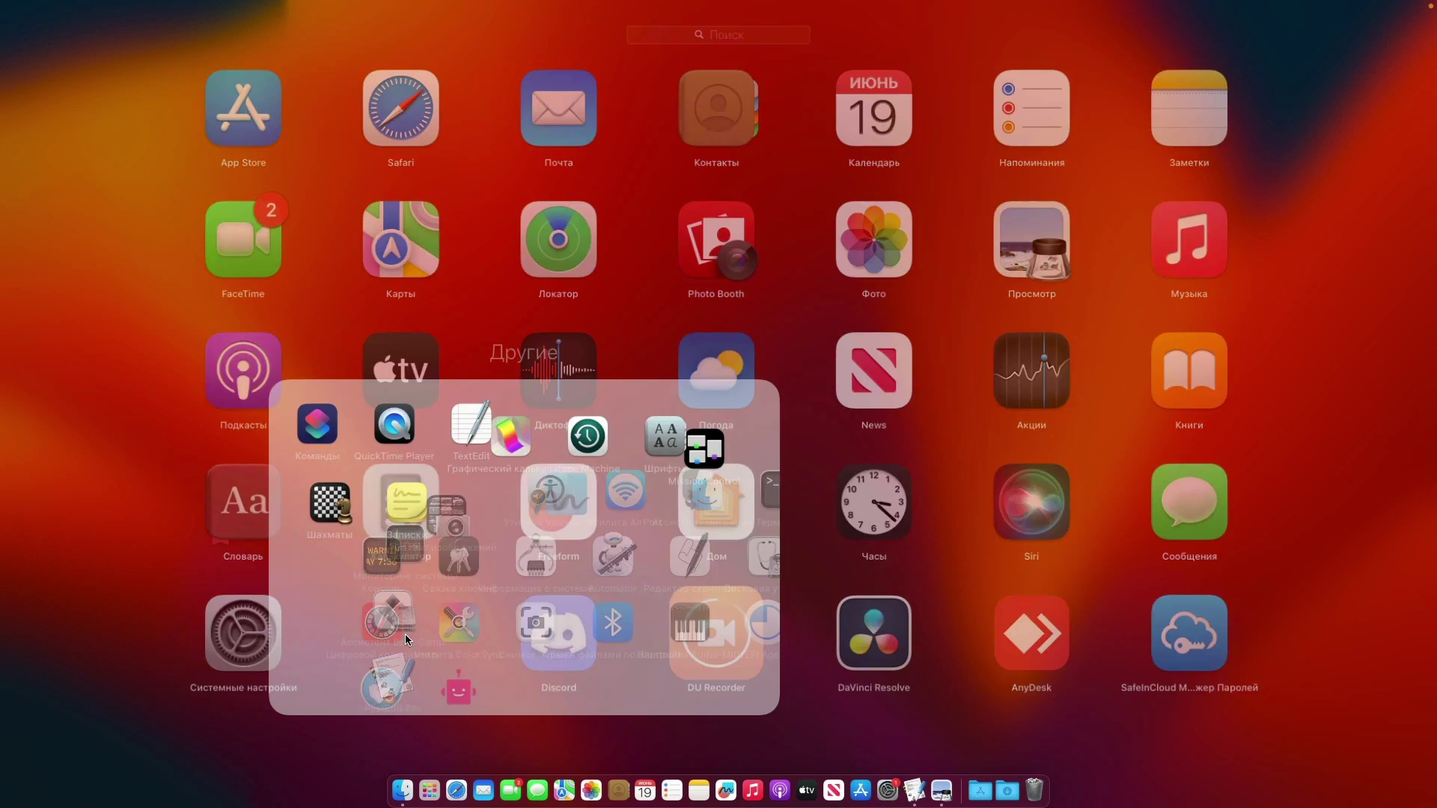
click(1200, 262)
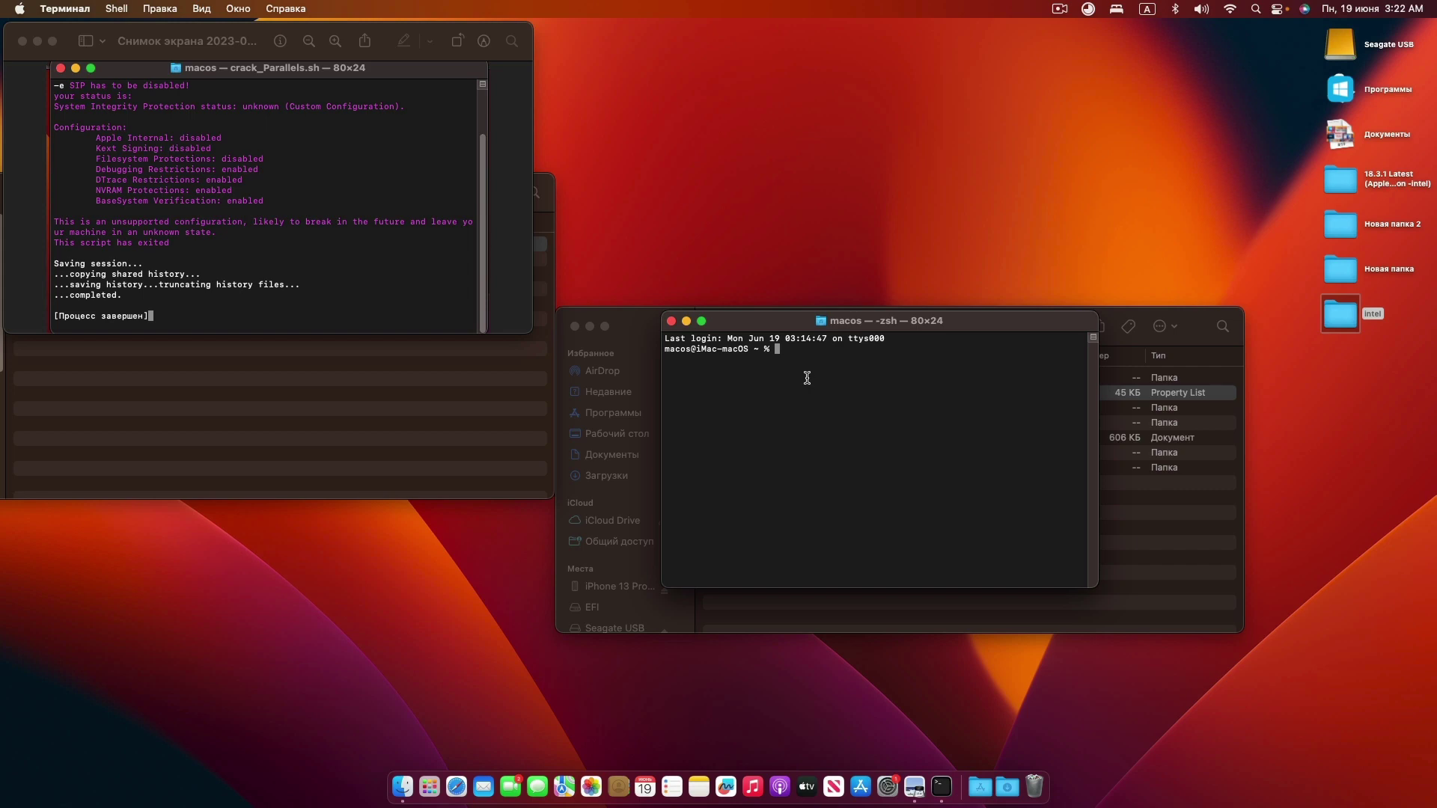
text(csrutil )
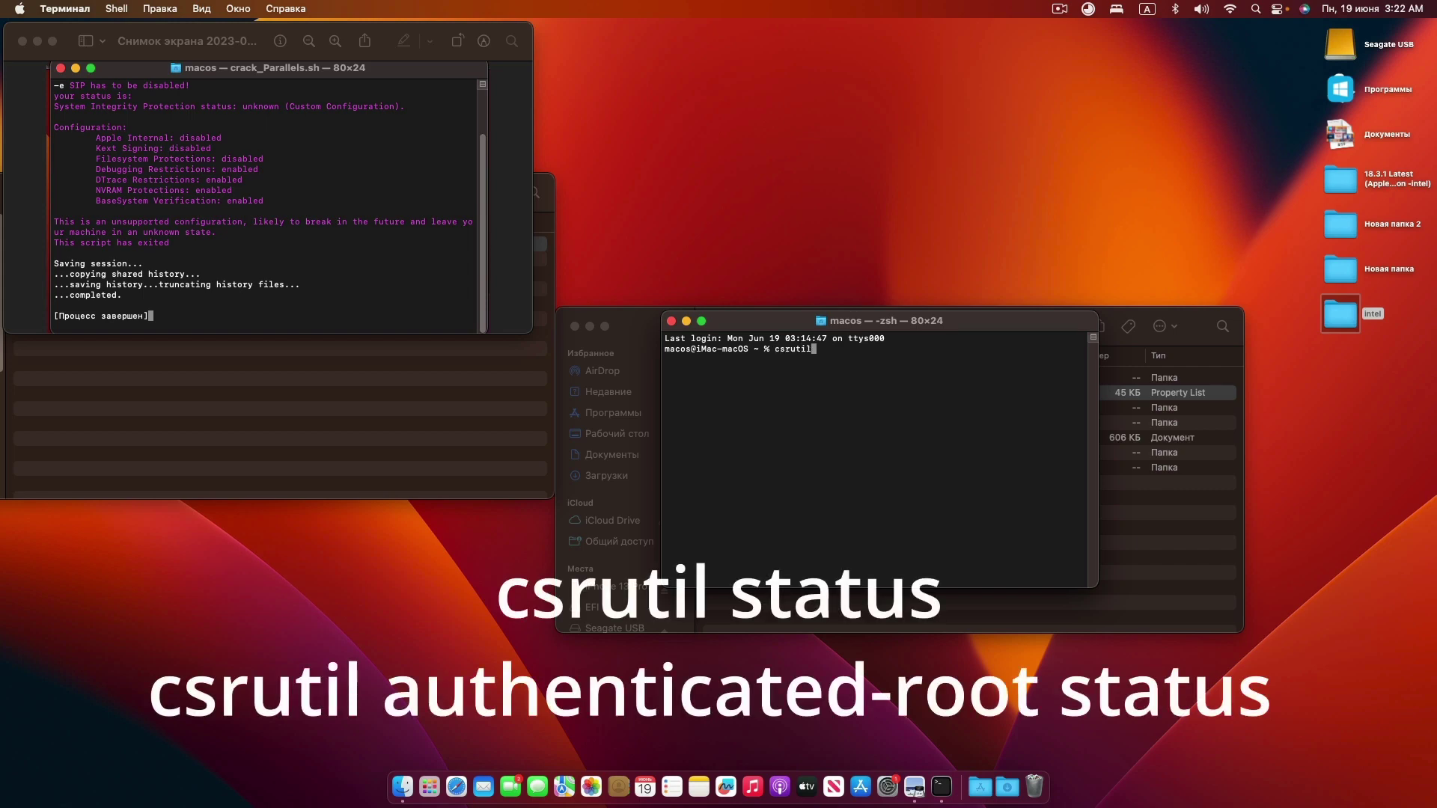
text(status)
key(Return)
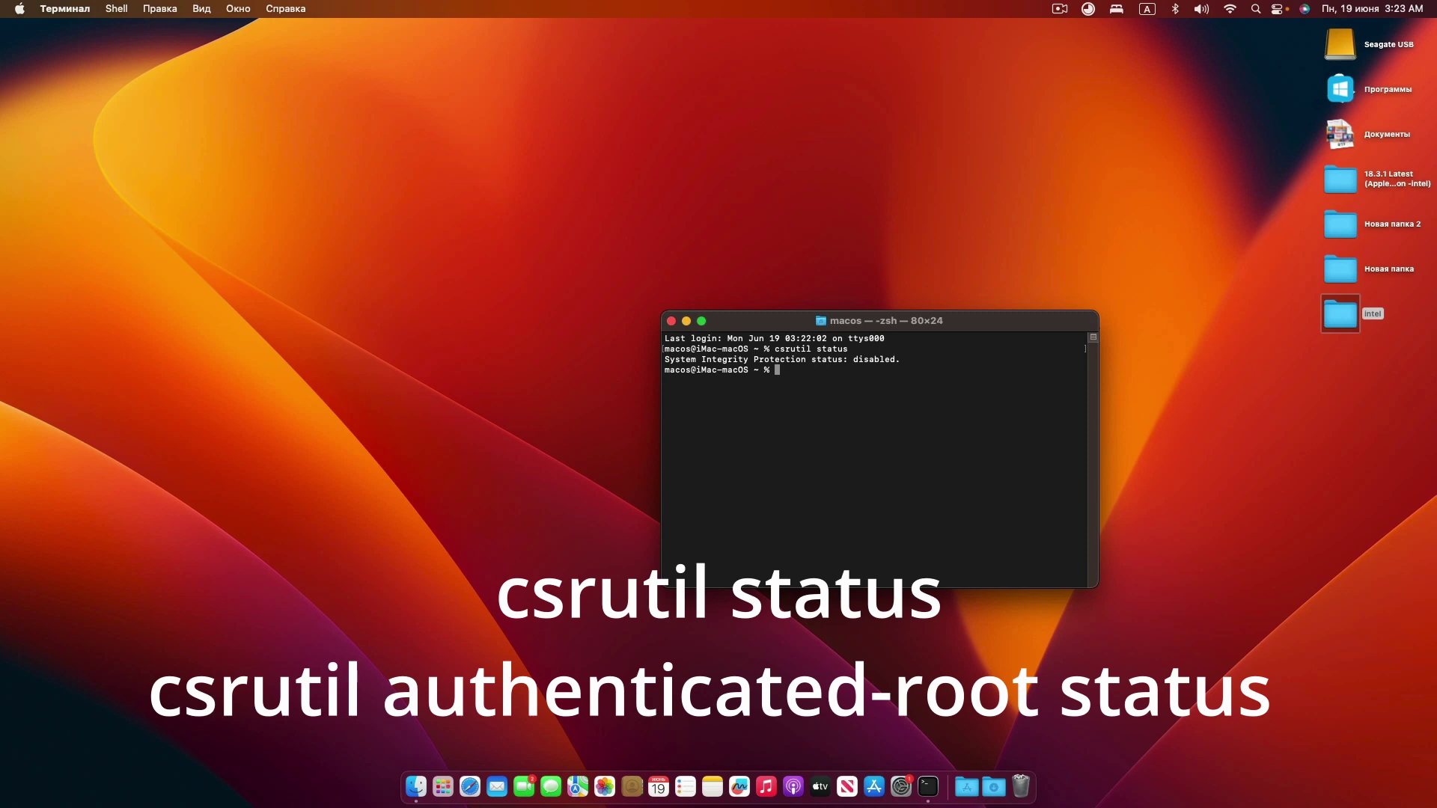
Check the authenticated root status with csrutil authenticated-root status and quit Terminal
text(csrutil authenti)
text(cated-root status)
key(Return)
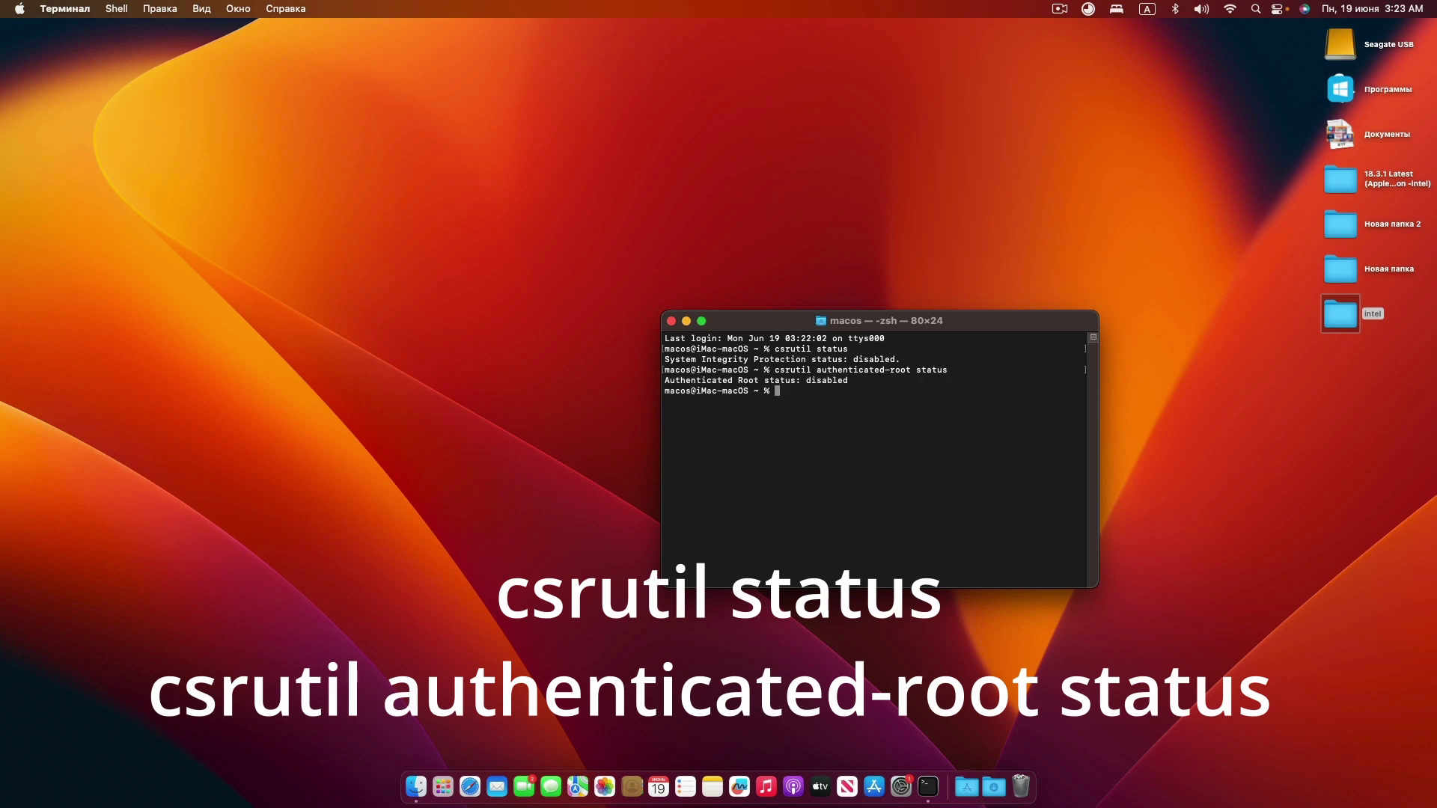
click(671, 322)
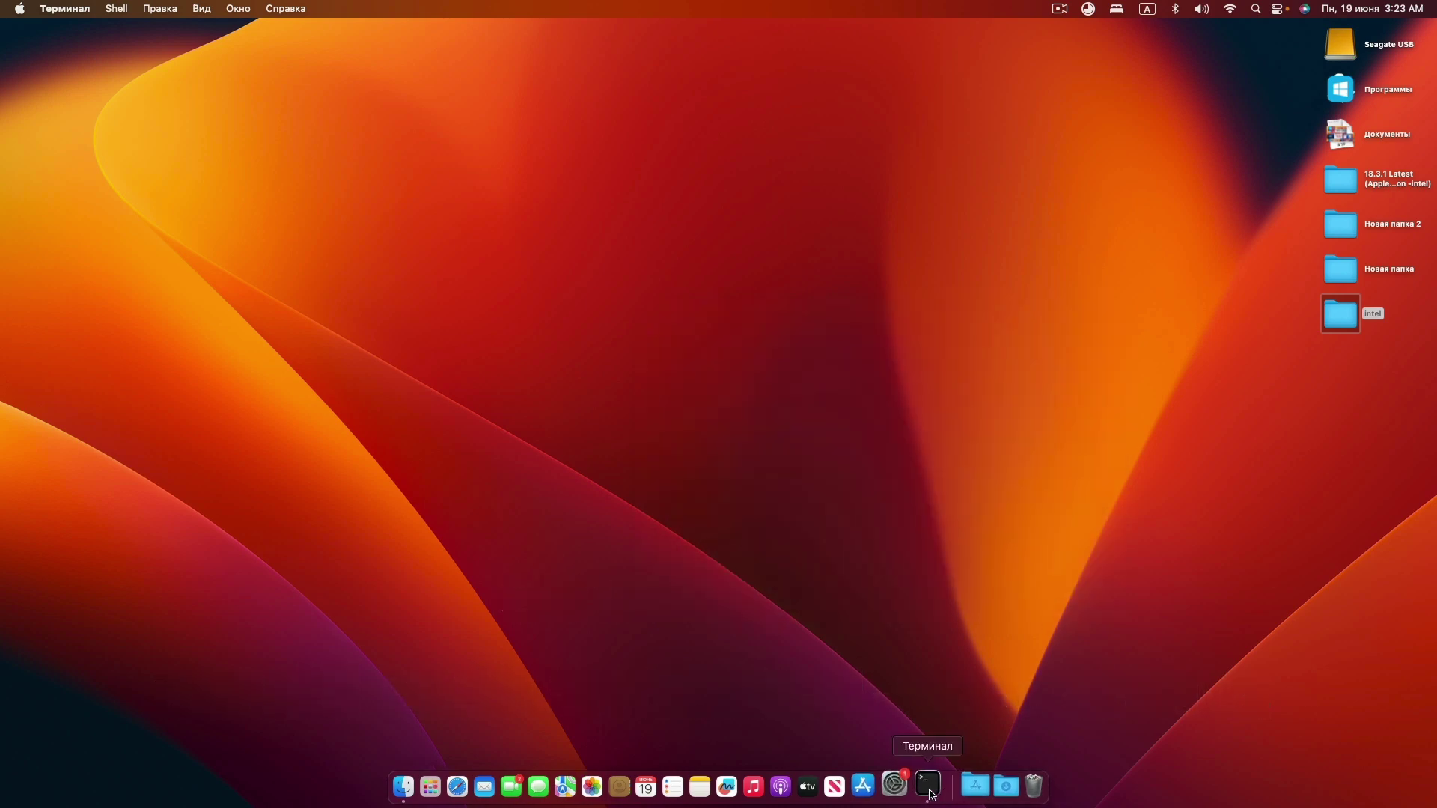
right_click(928, 785)
click(958, 736)
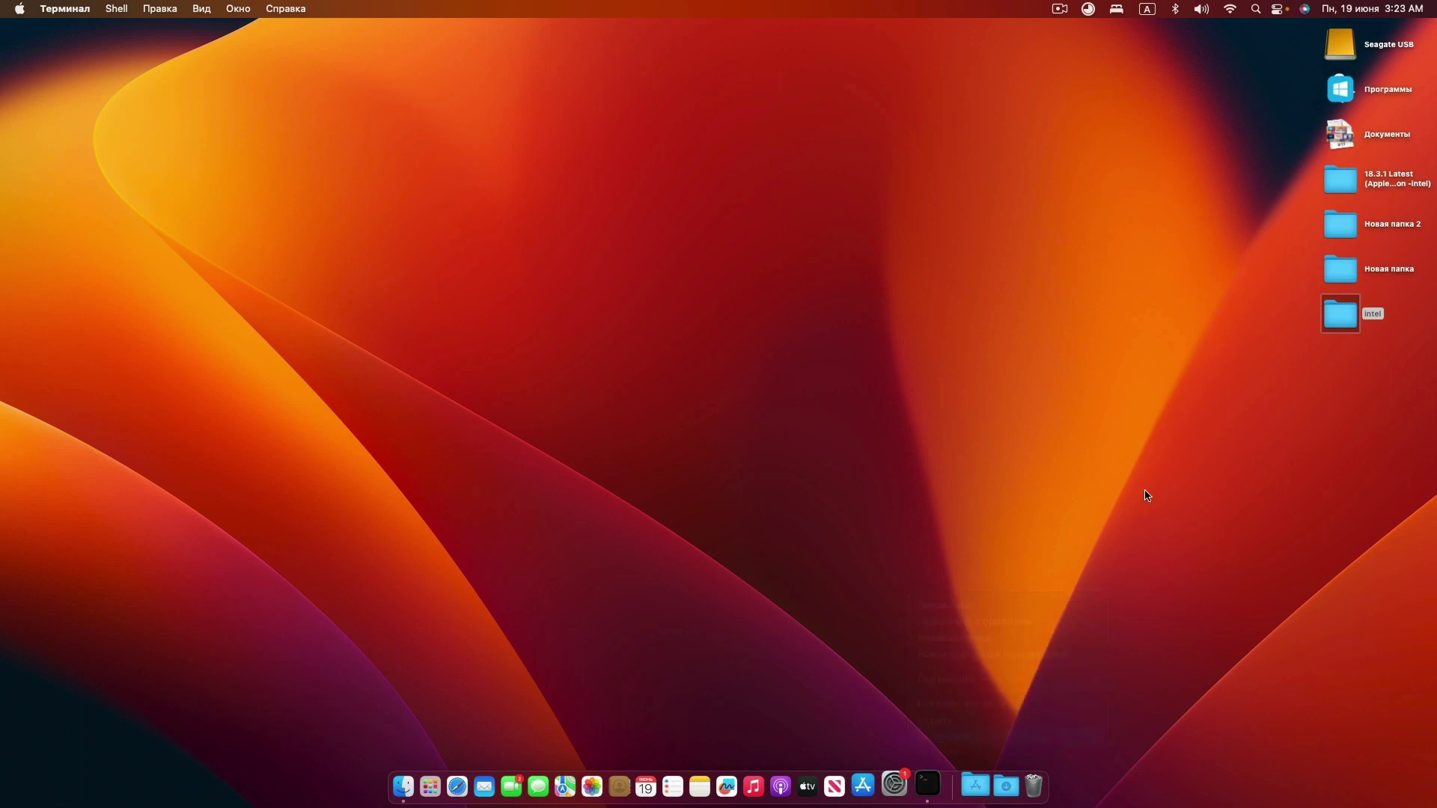
Open Программы из любого источника.rtf from the desktop's 18.3.1 Latest folder and highlight the sudo spctl --master-disable command
click(1339, 177)
double_click(1339, 178)
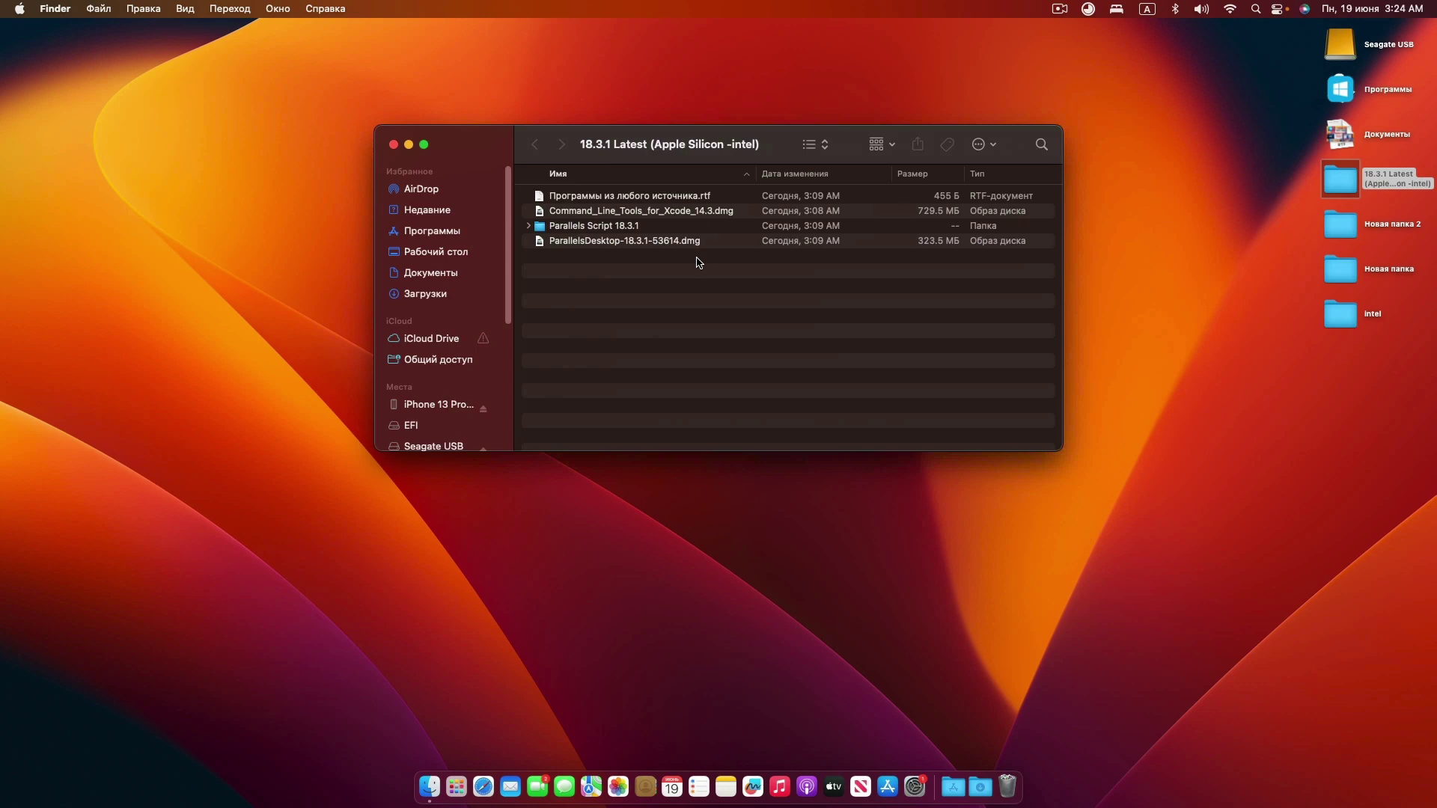
click(633, 196)
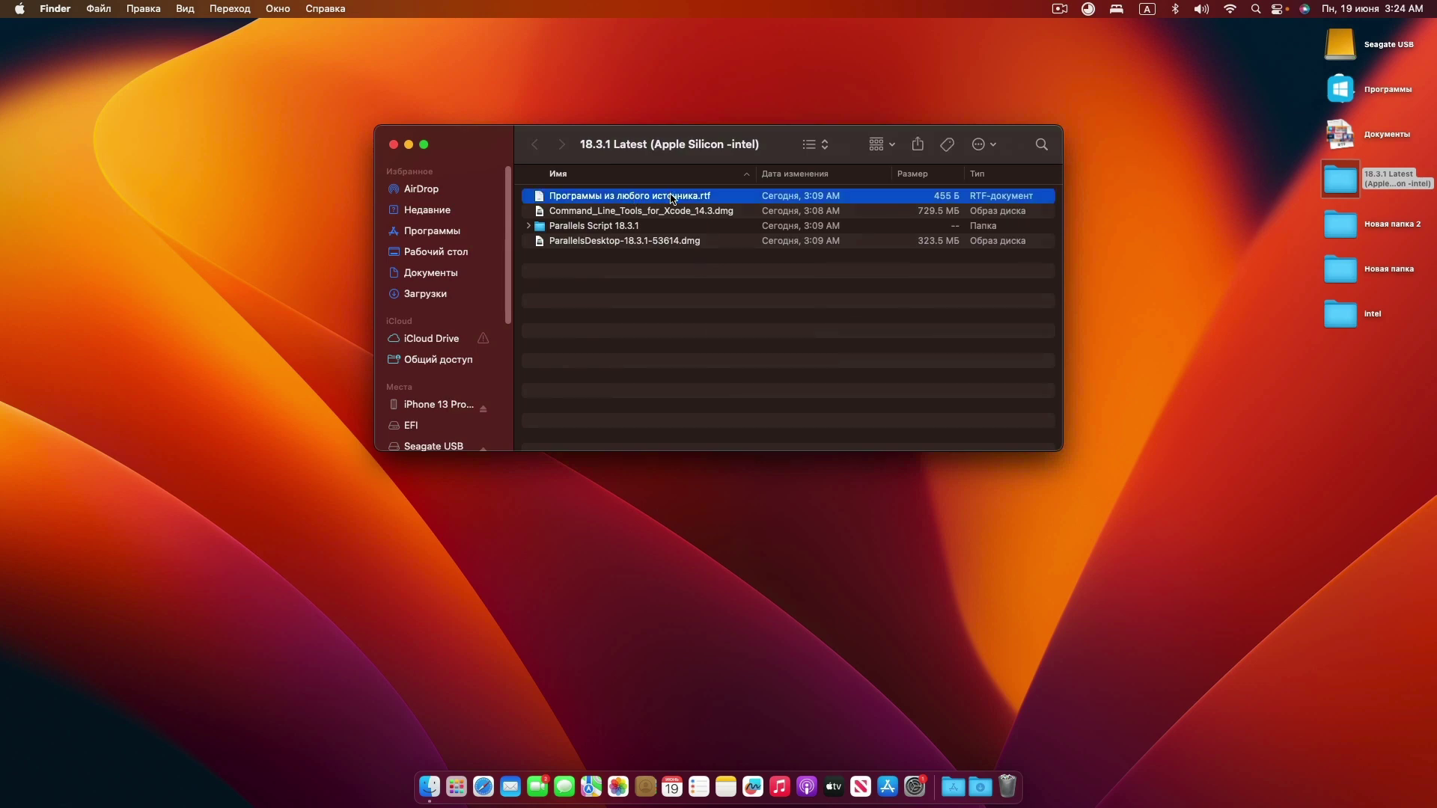
double_click(671, 198)
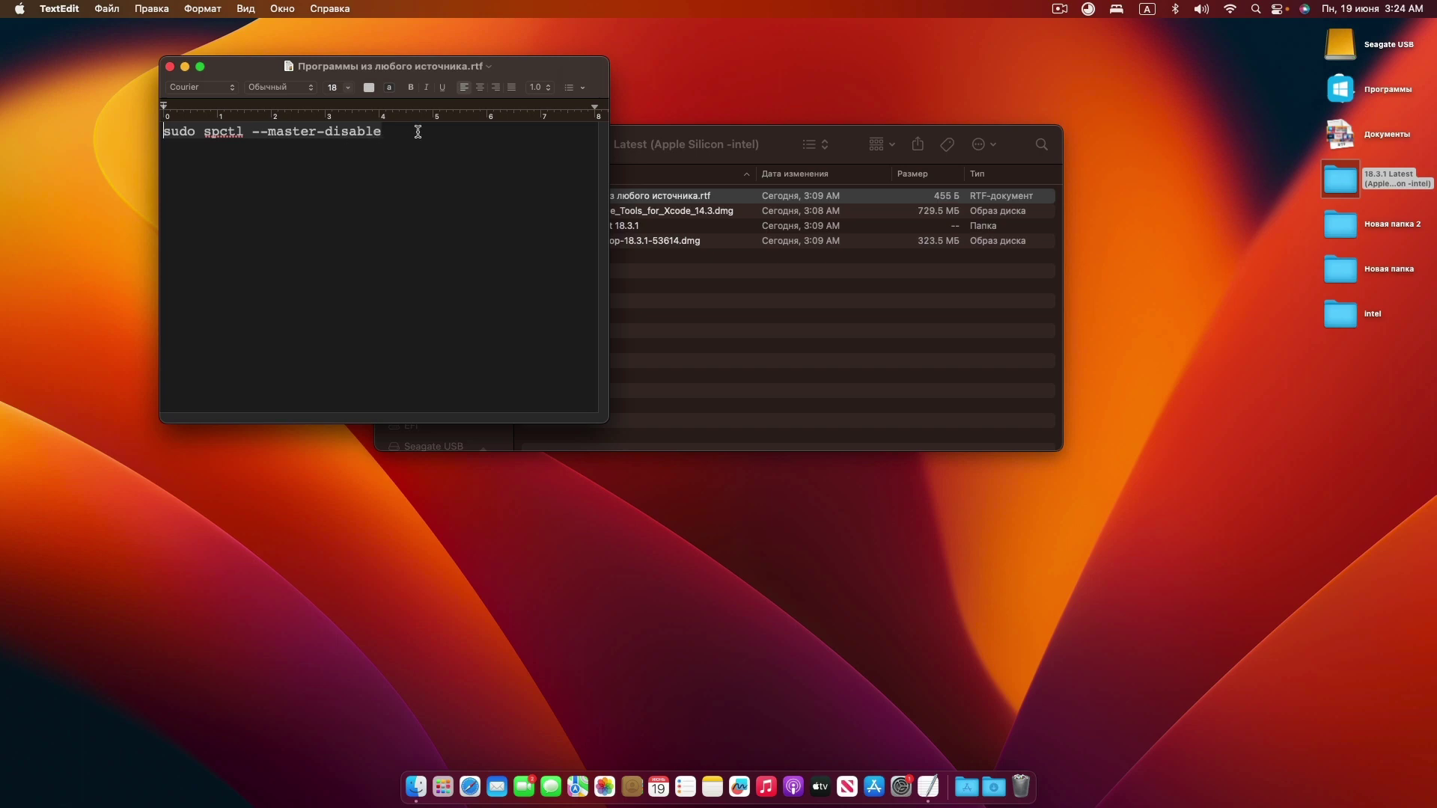
drag(417, 131, 170, 133)
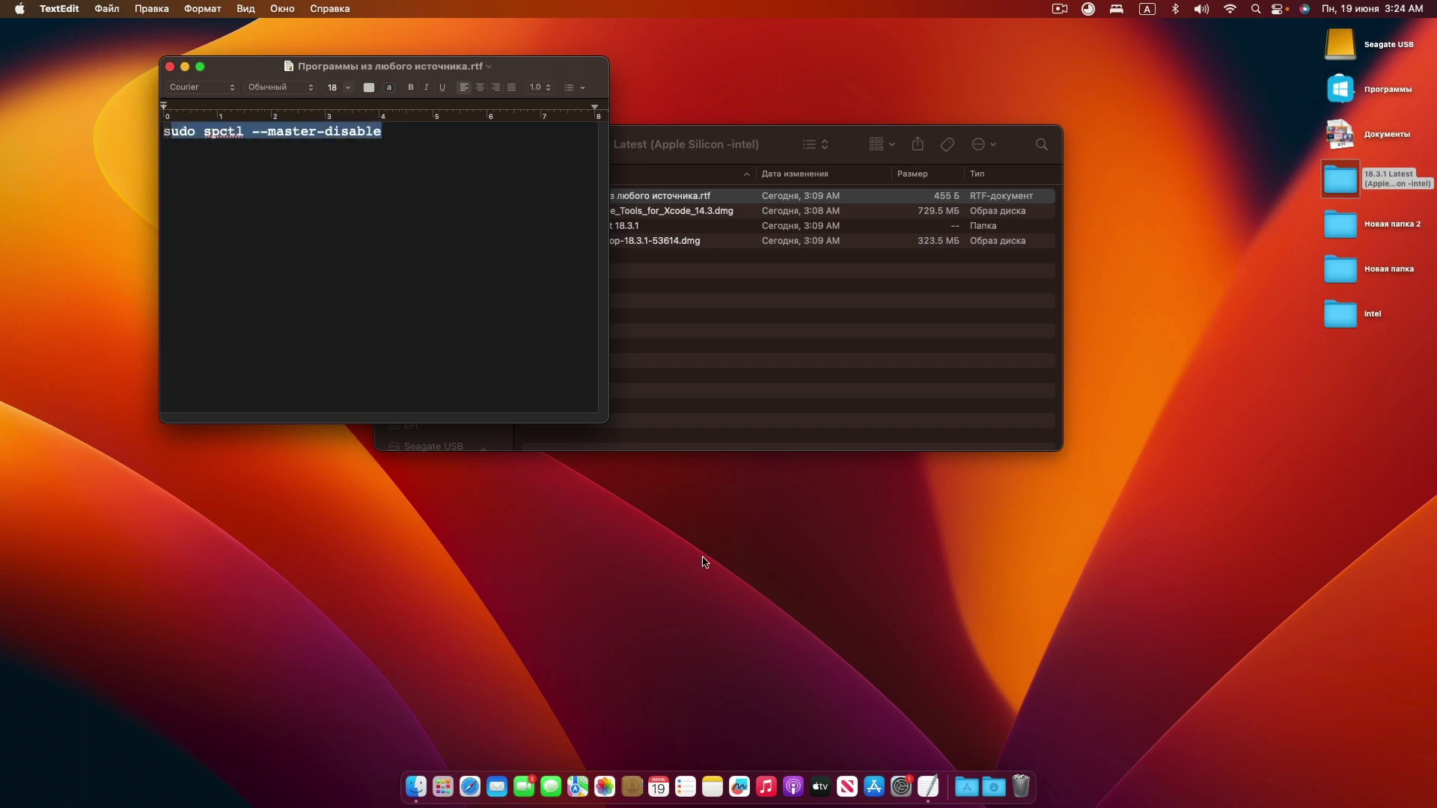
Check which app download sources are allowed under Privacy & Security in System Settings and close the settings
click(894, 784)
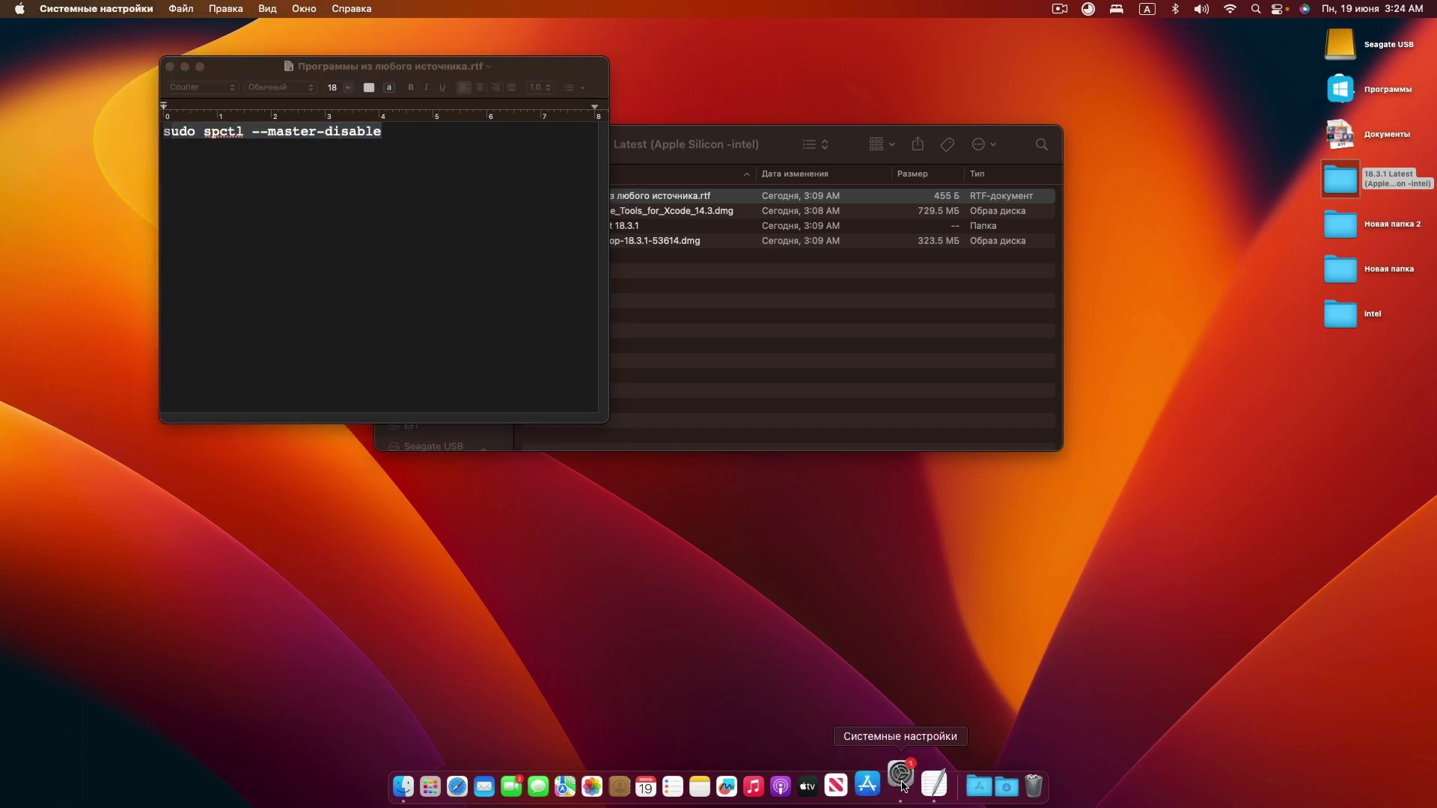
scroll(470, 509, down, 5)
click(479, 458)
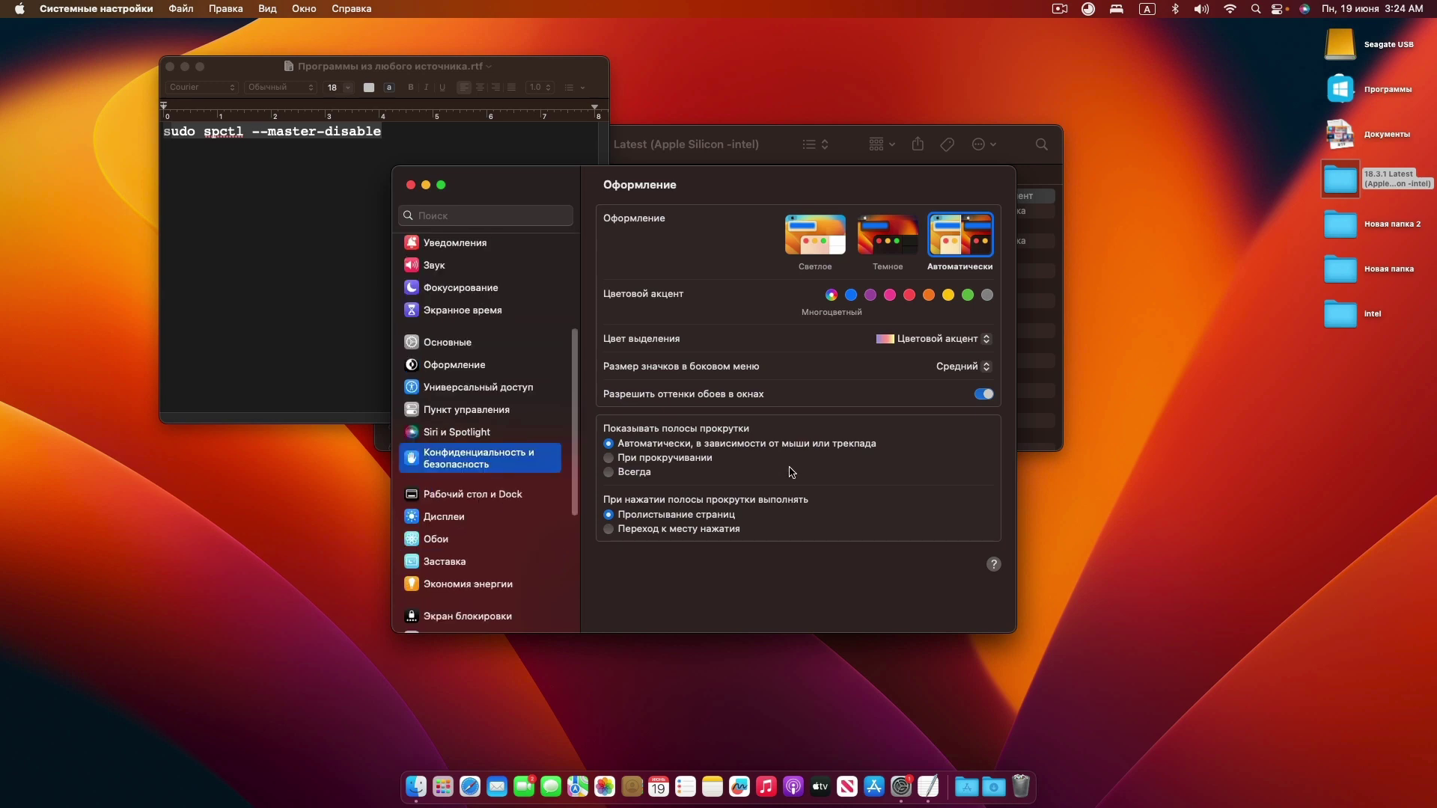
scroll(784, 490, down, 5)
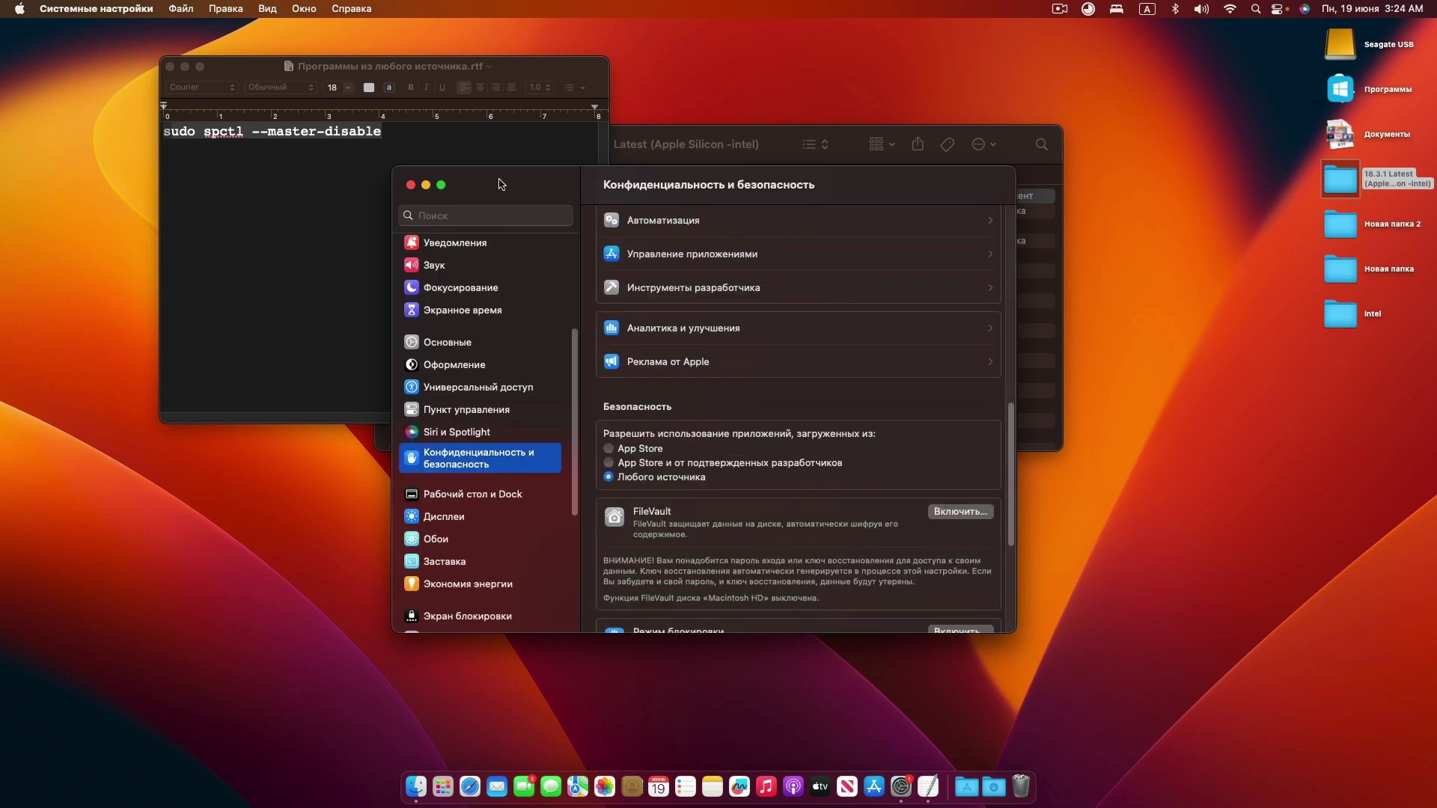
click(410, 185)
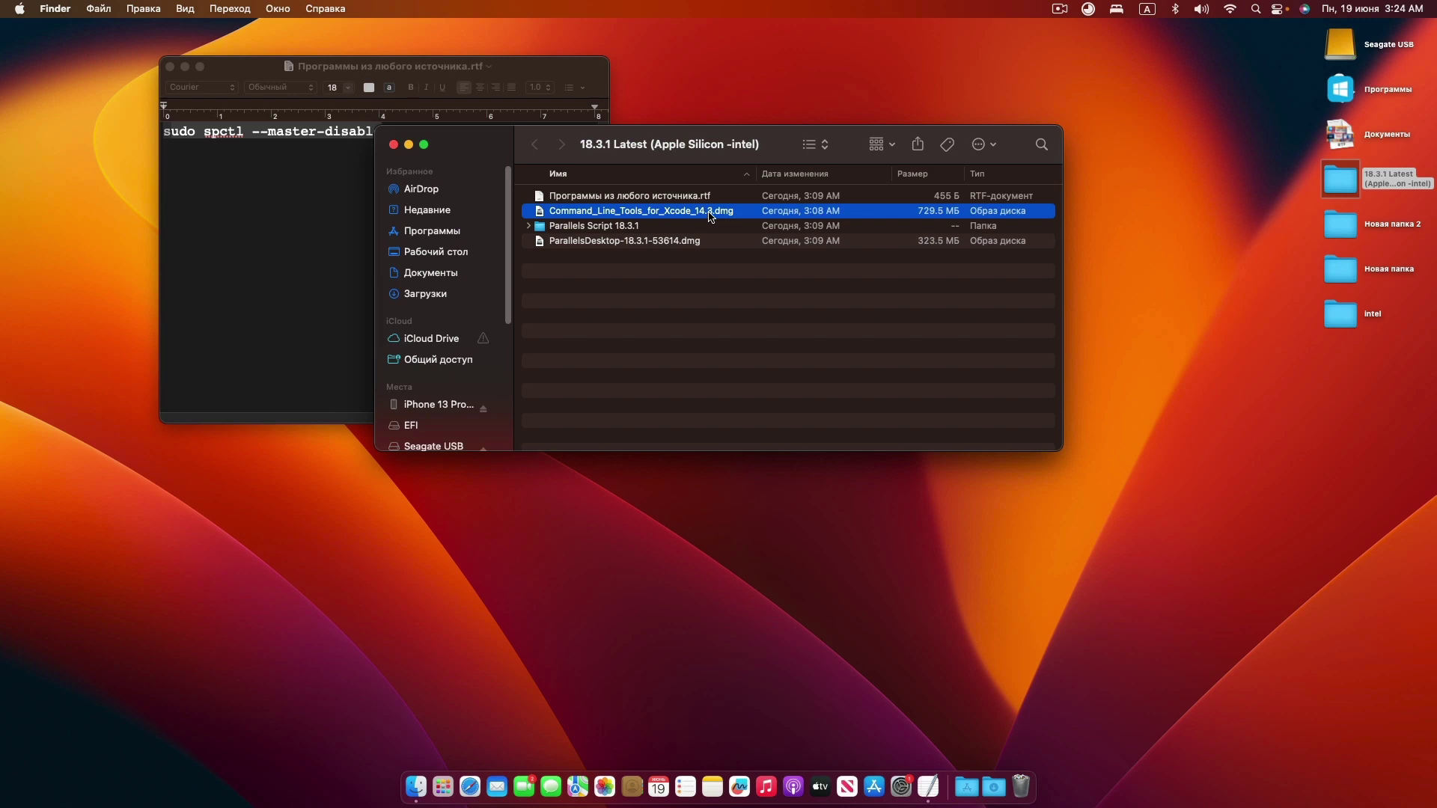
Close the text document, move the Parallels Script 18.3.1 folder and ParallelsDesktop-18.3.1-53614.dmg to the desktop, and close the folder window
click(645, 243)
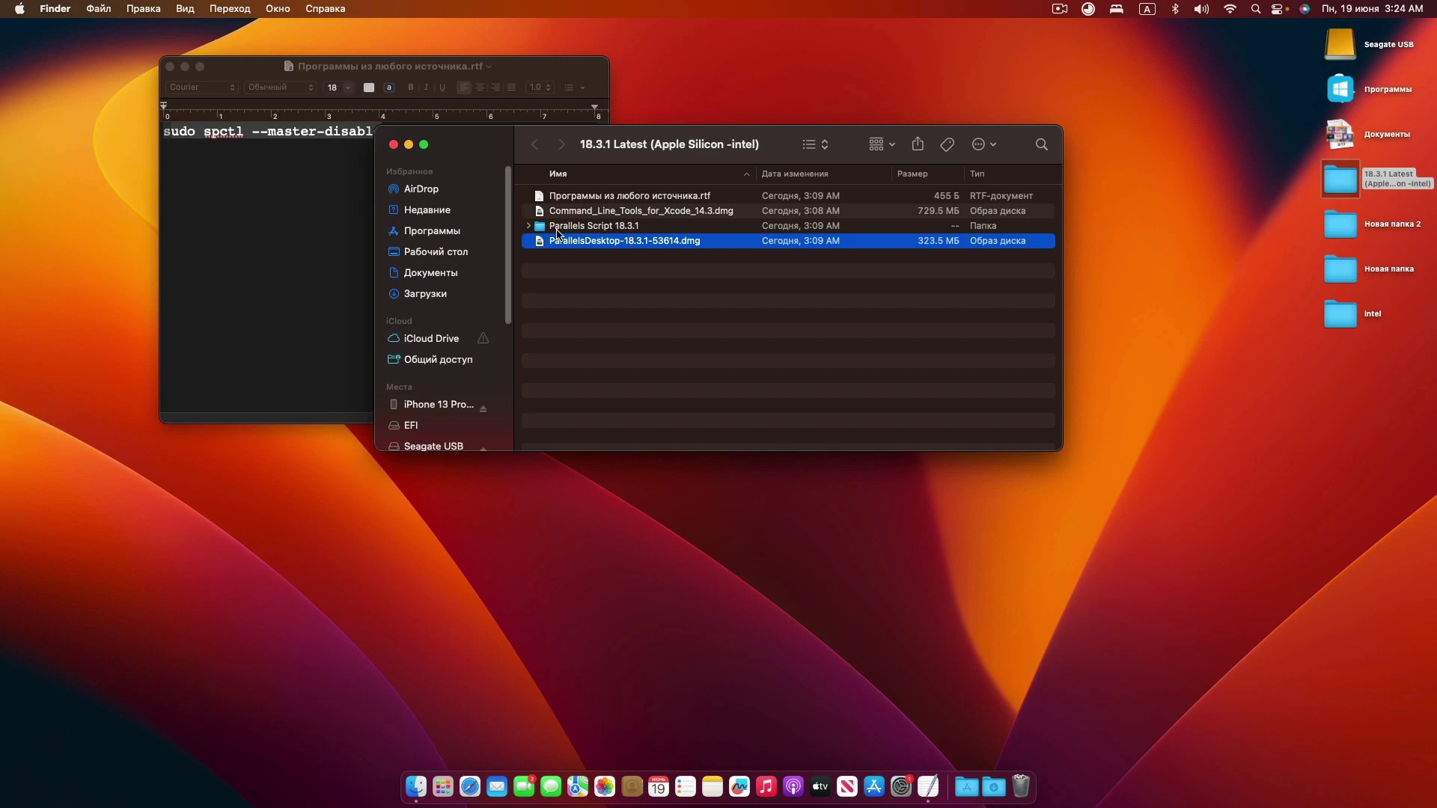
click(169, 68)
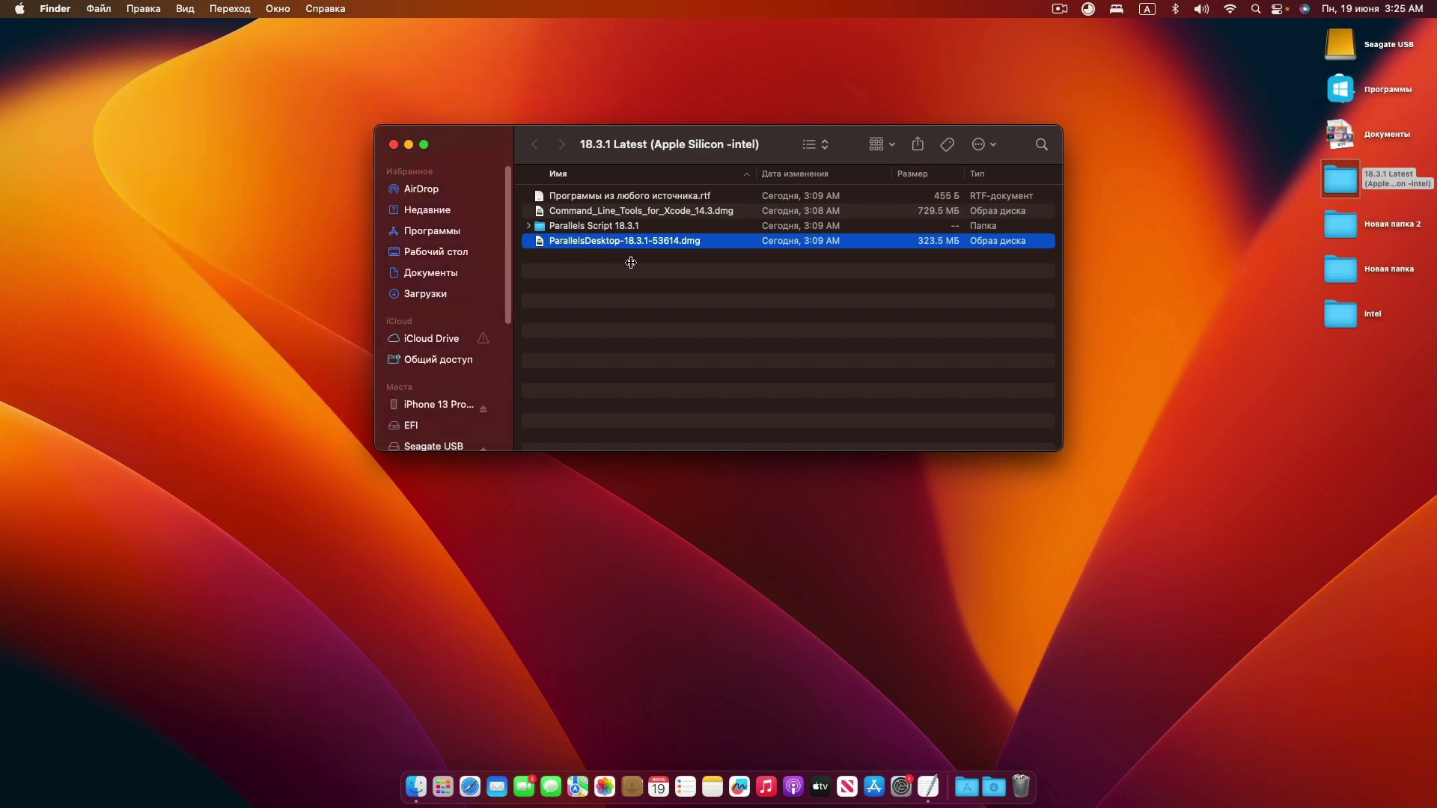
click(606, 226)
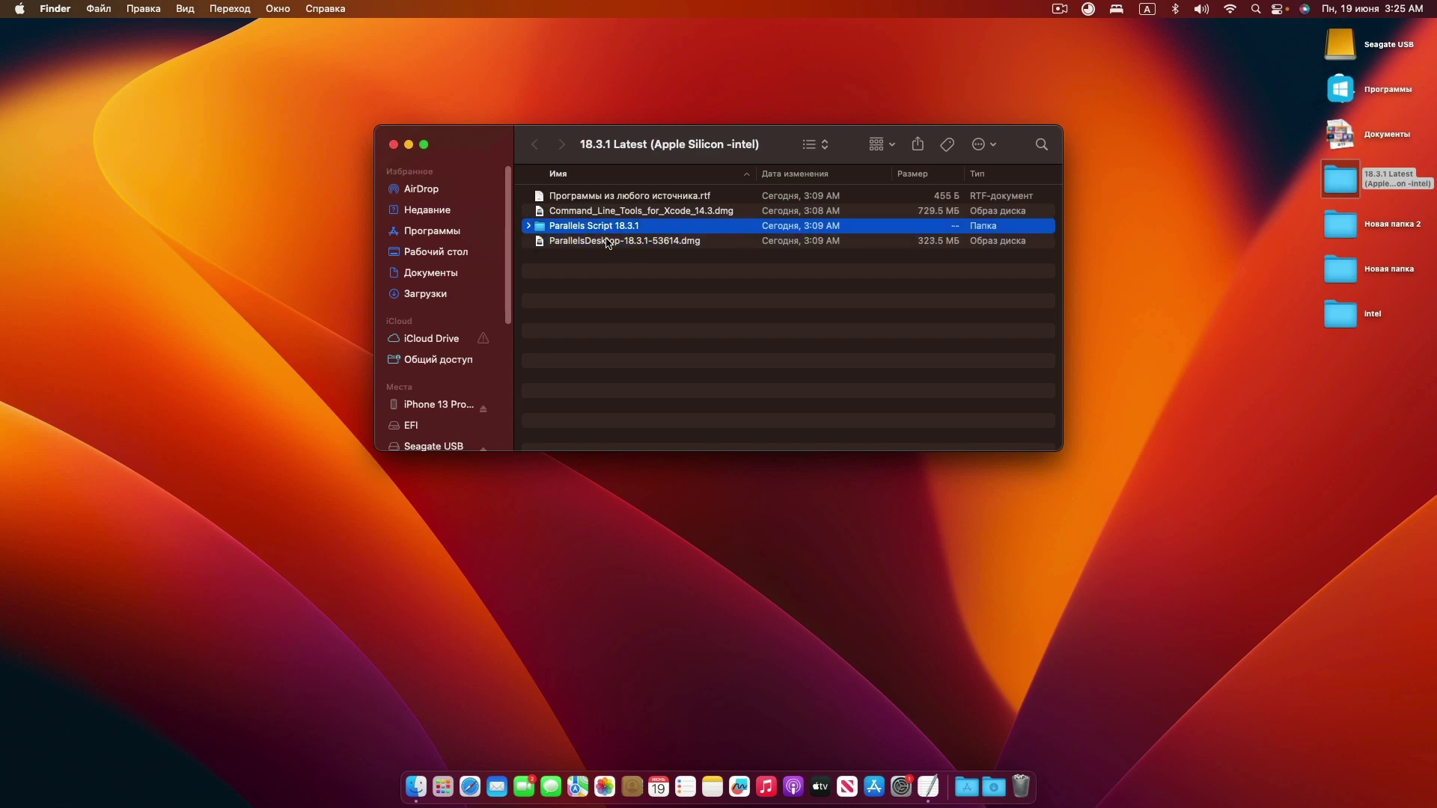
drag(606, 239, 752, 569)
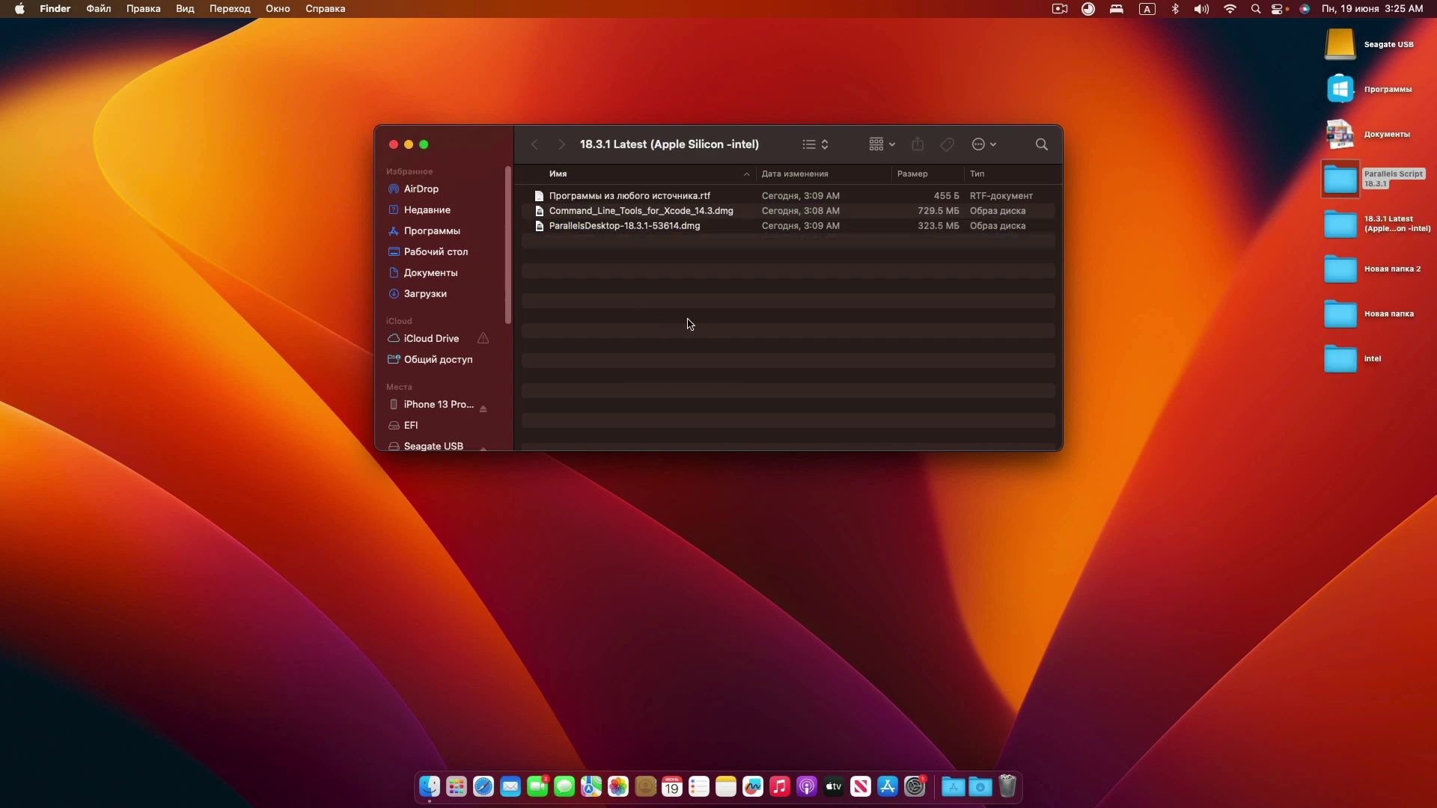
drag(775, 142, 692, 285)
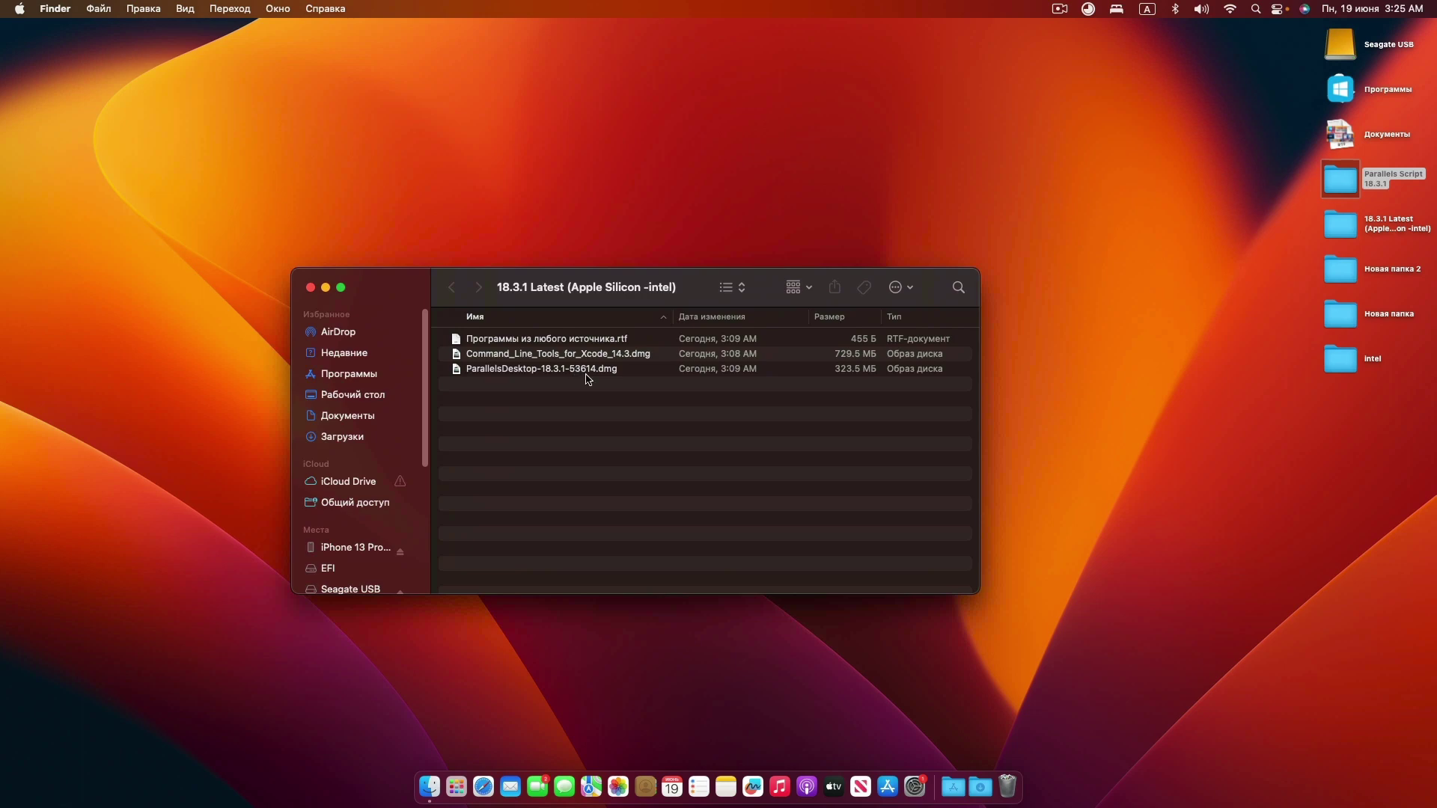
drag(588, 379, 1123, 318)
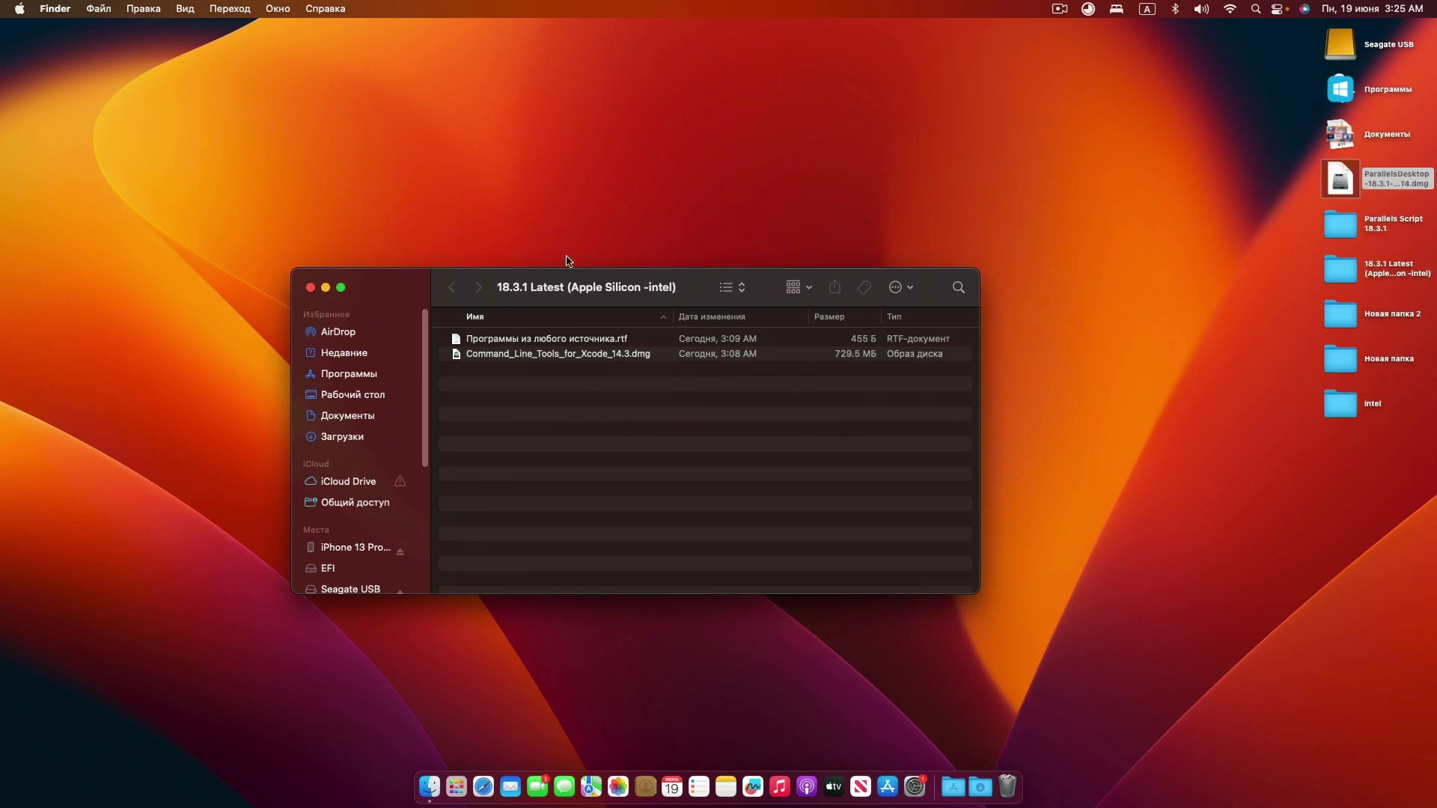
click(311, 287)
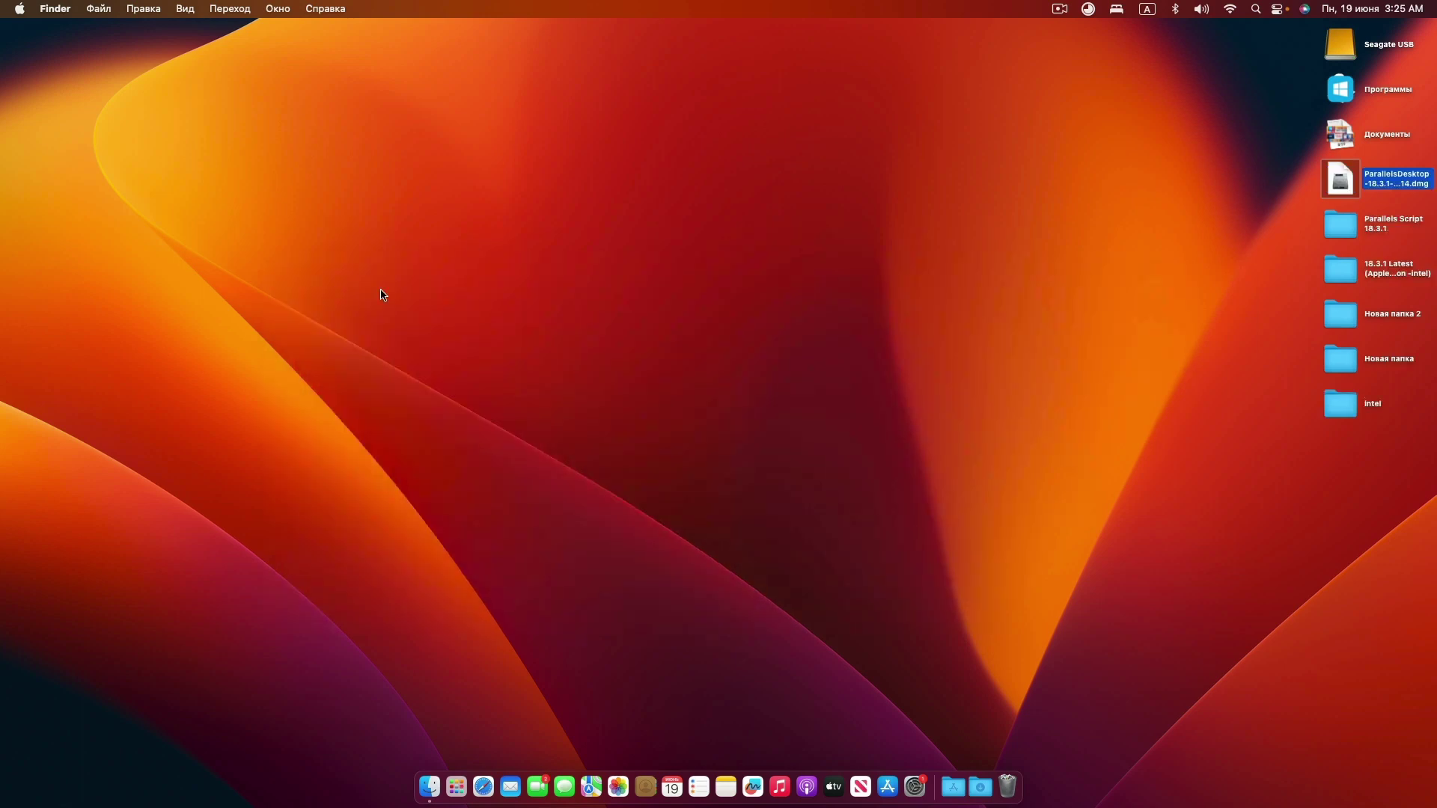
Install Parallels Desktop 18 from the ParallelsDesktop-18.3.1-53614.dmg disk image on the desktop
double_click(1416, 179)
click(321, 200)
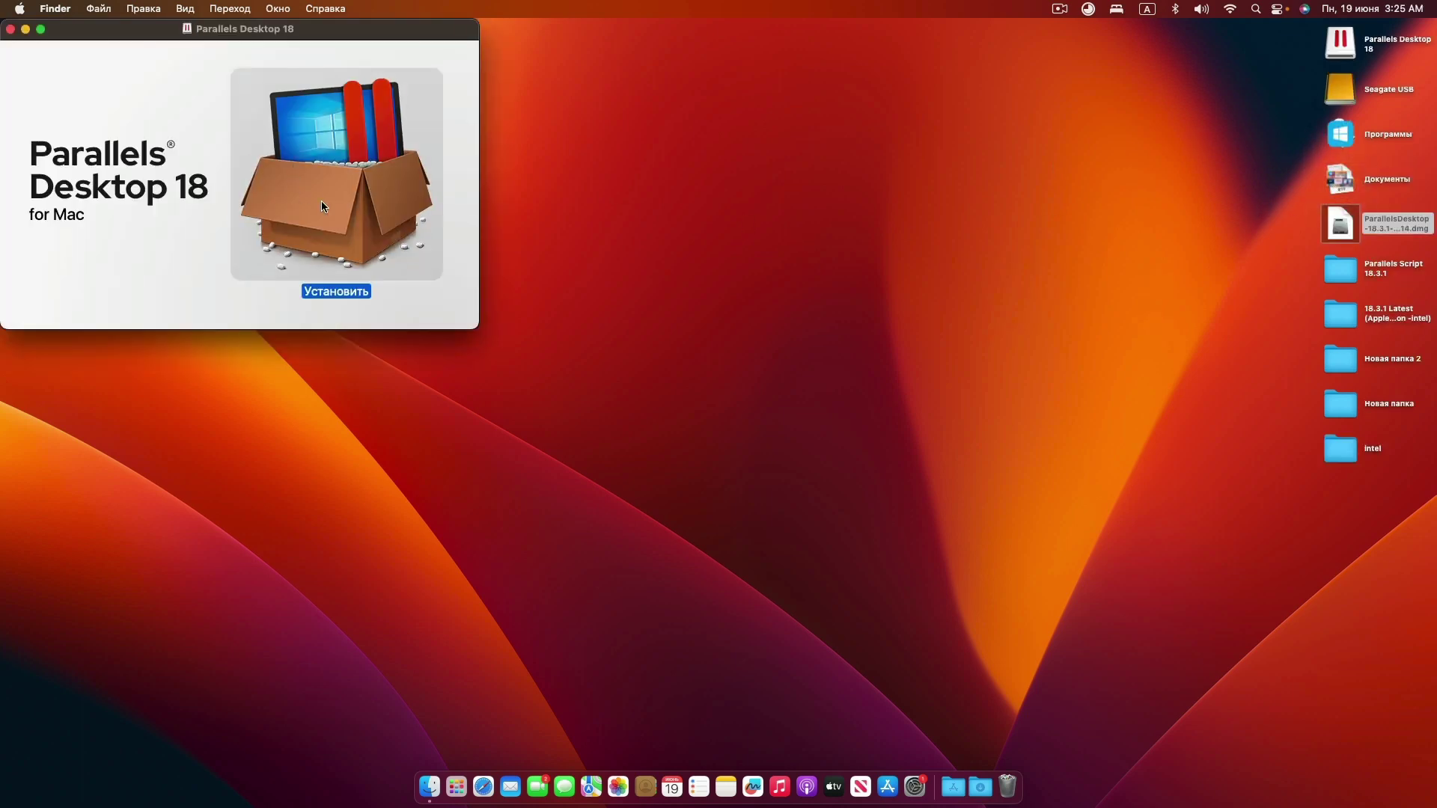
click(722, 307)
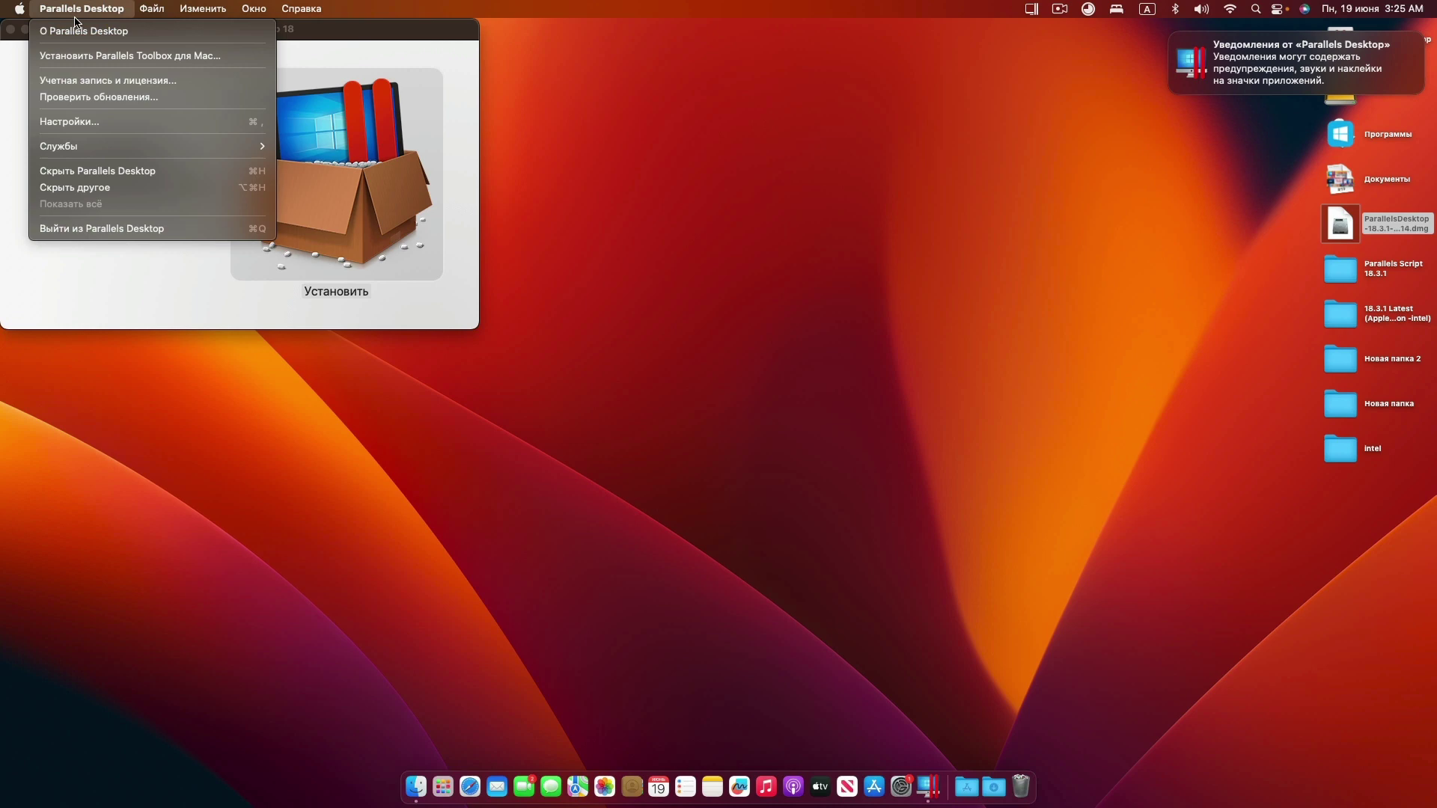
View the version and licence information of Parallels Desktop and quit the application
click(74, 28)
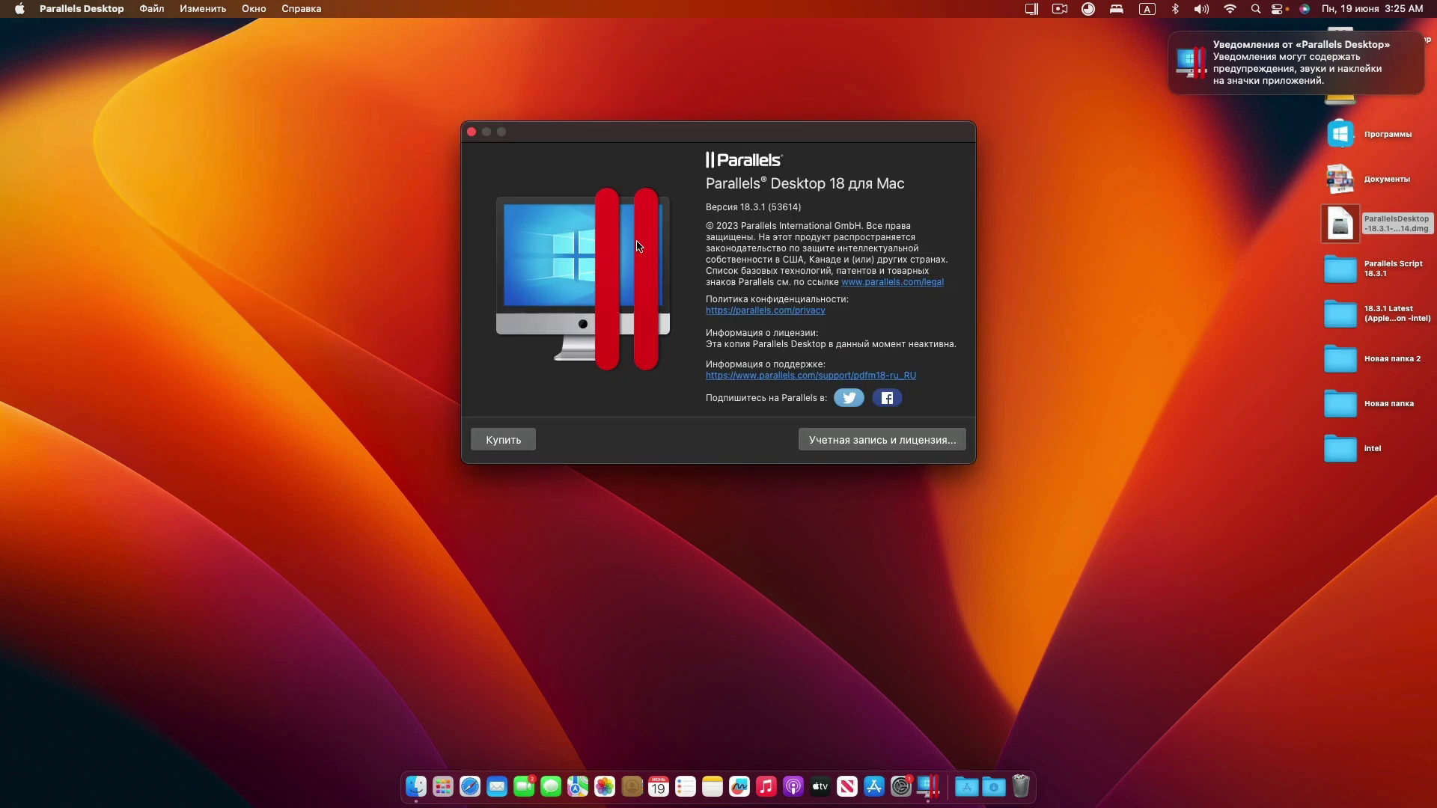
click(471, 132)
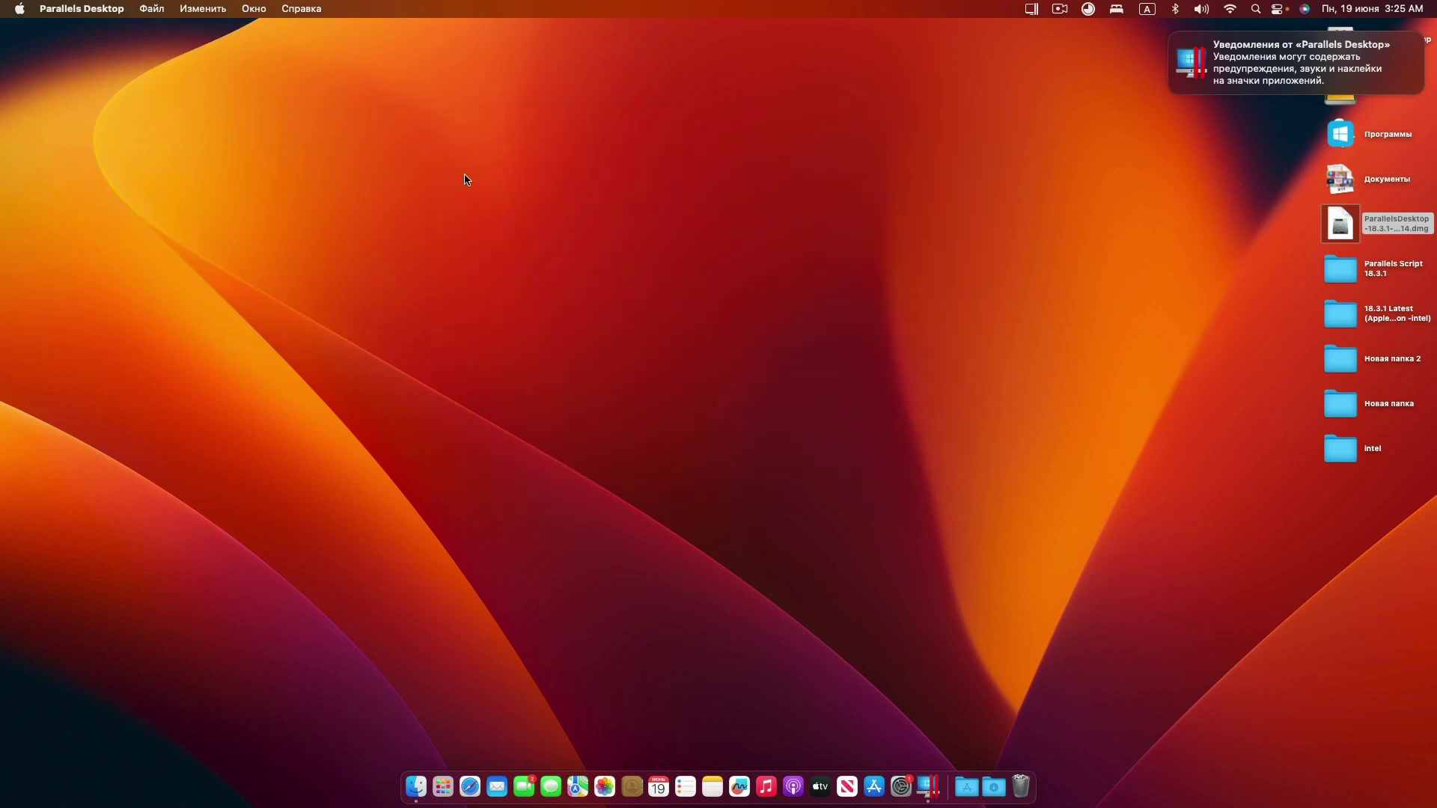
click(77, 8)
click(98, 224)
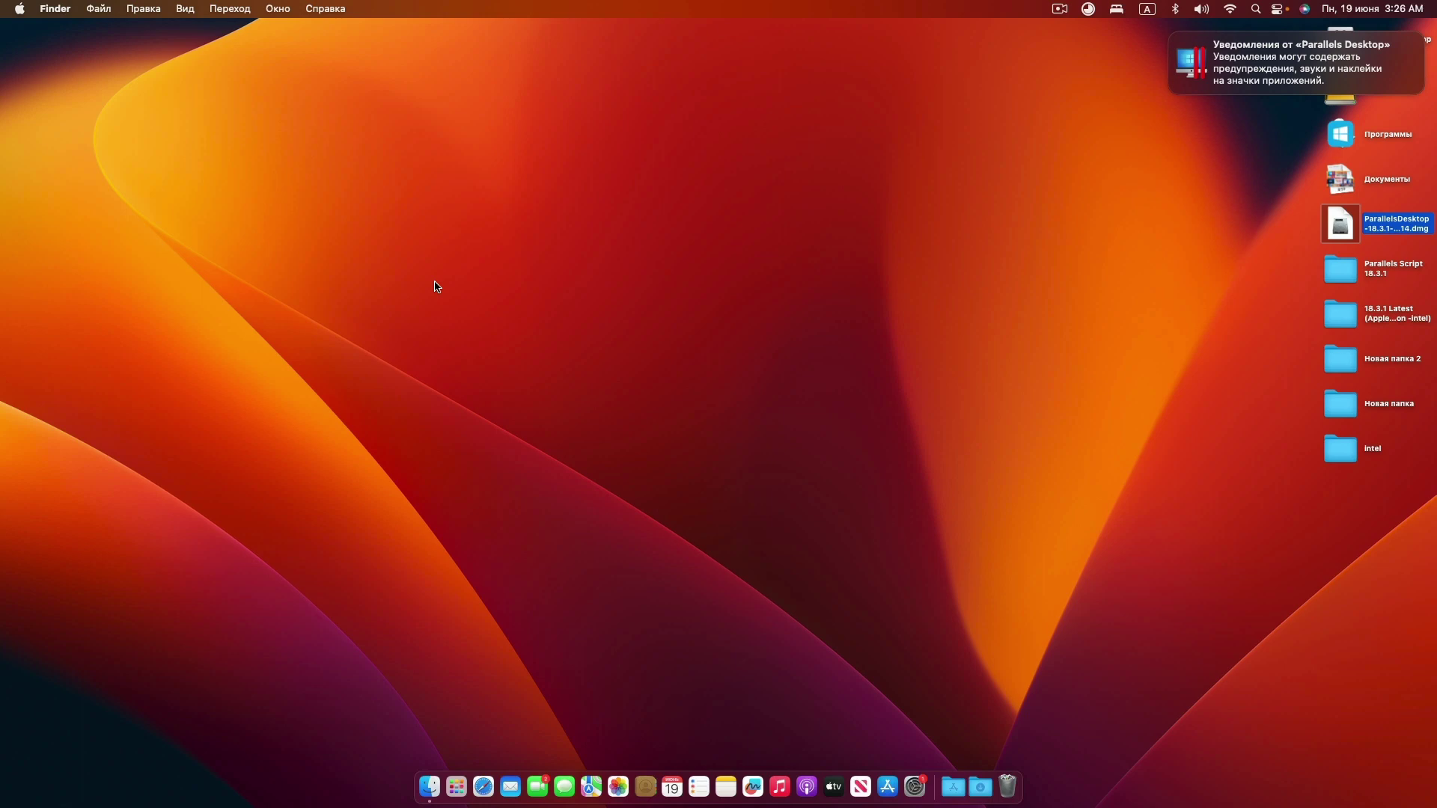
Open the desktop's Parallels Script 18.3.1 folder and display the full disk access permissions under Privacy & Security in System Settings
double_click(1341, 268)
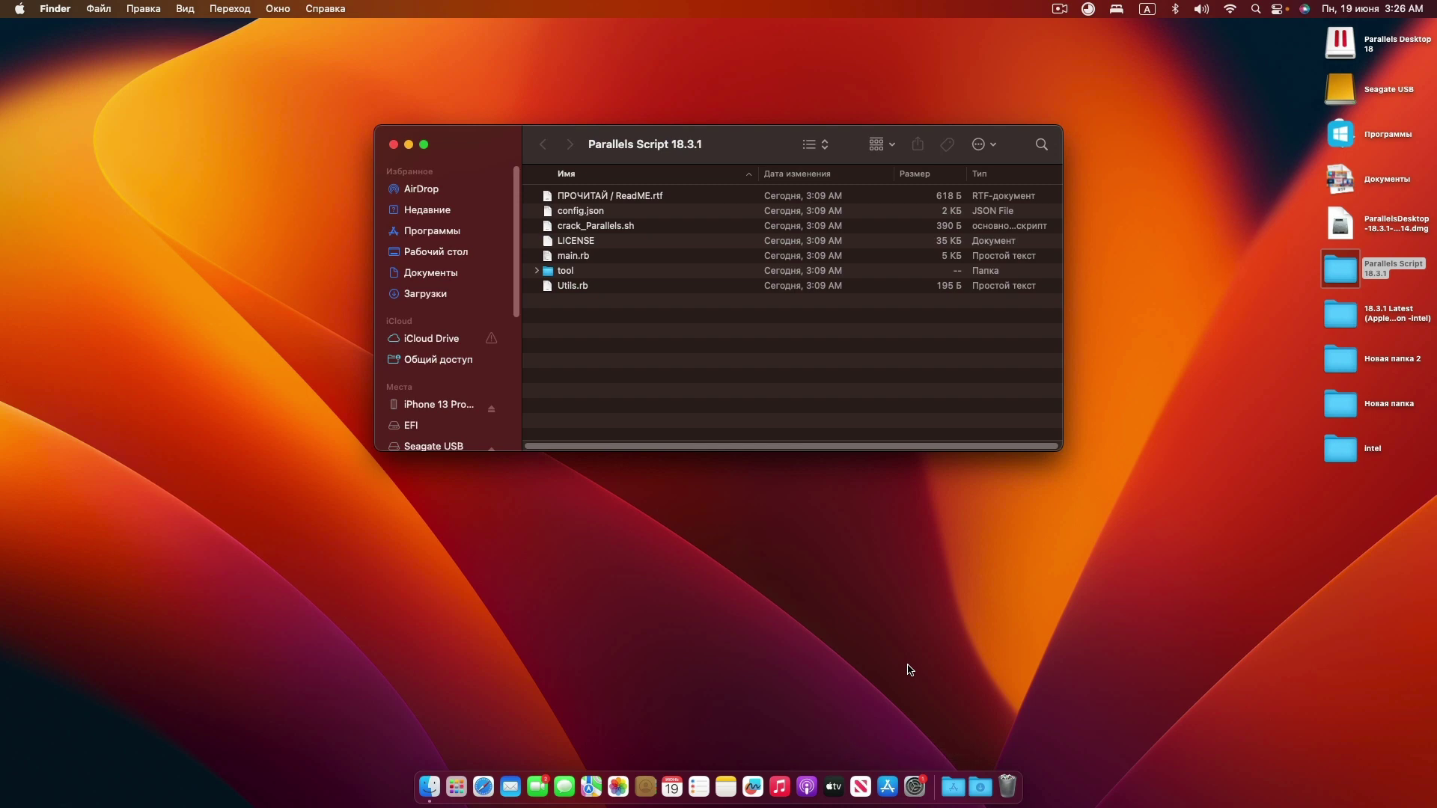
click(915, 784)
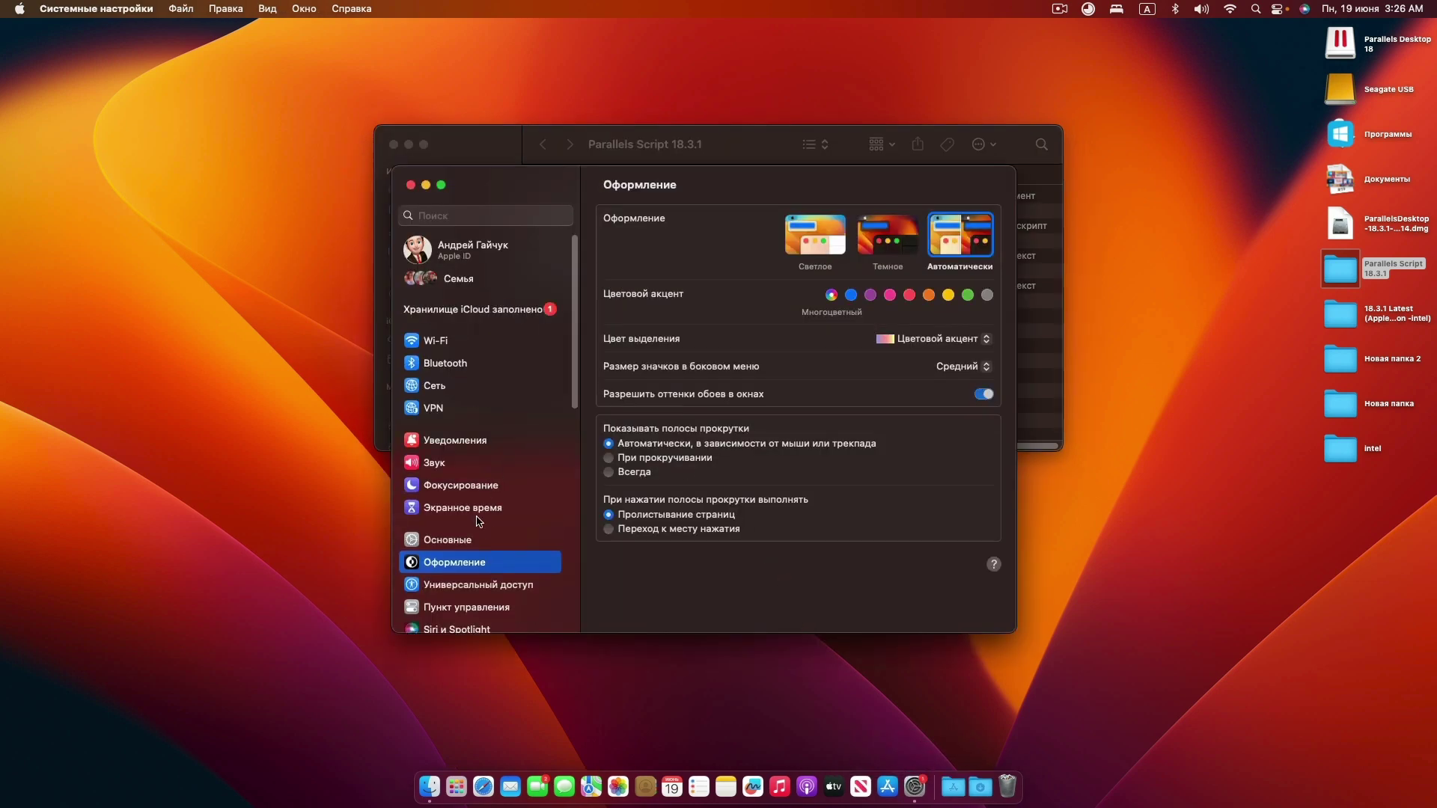
scroll(488, 530, down, 5)
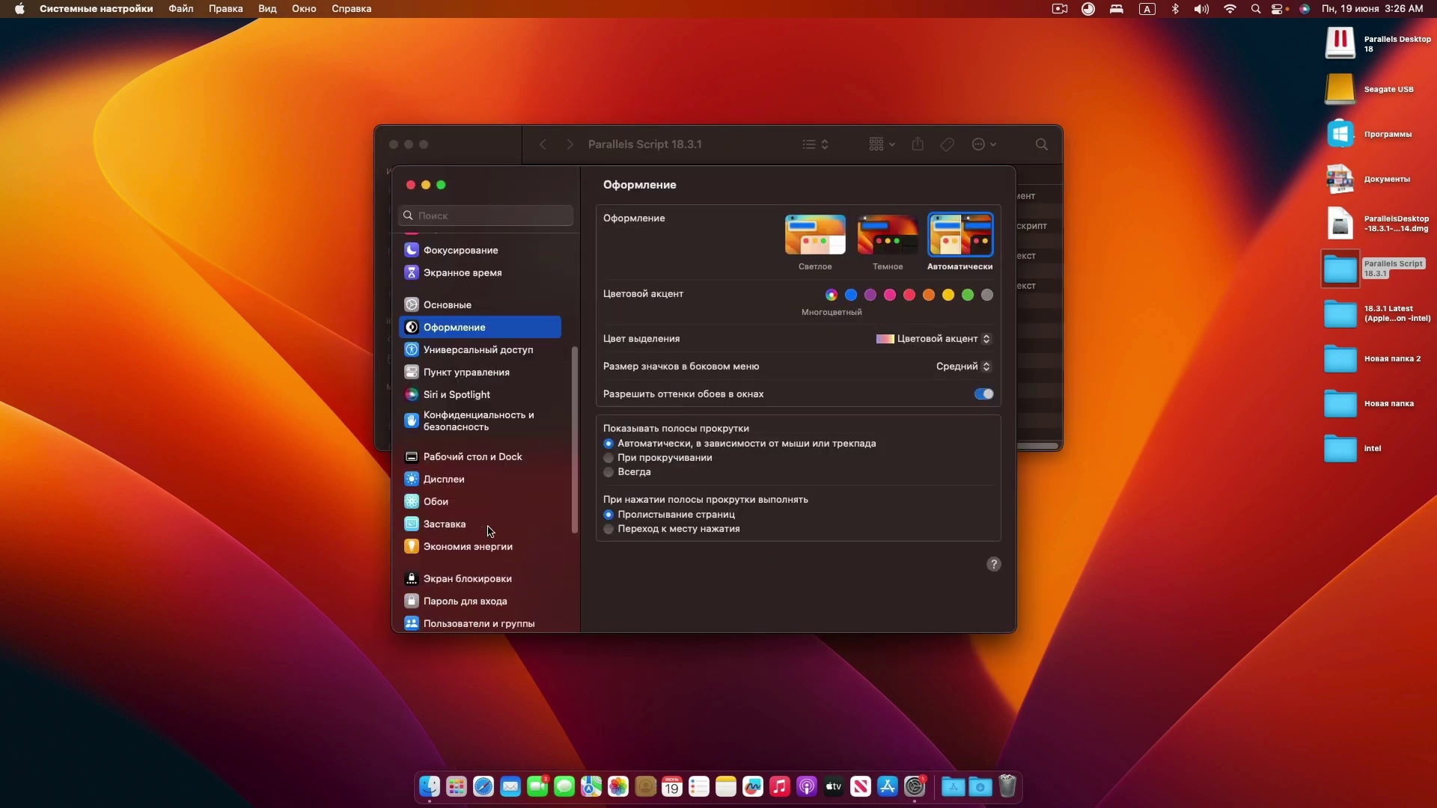
click(471, 425)
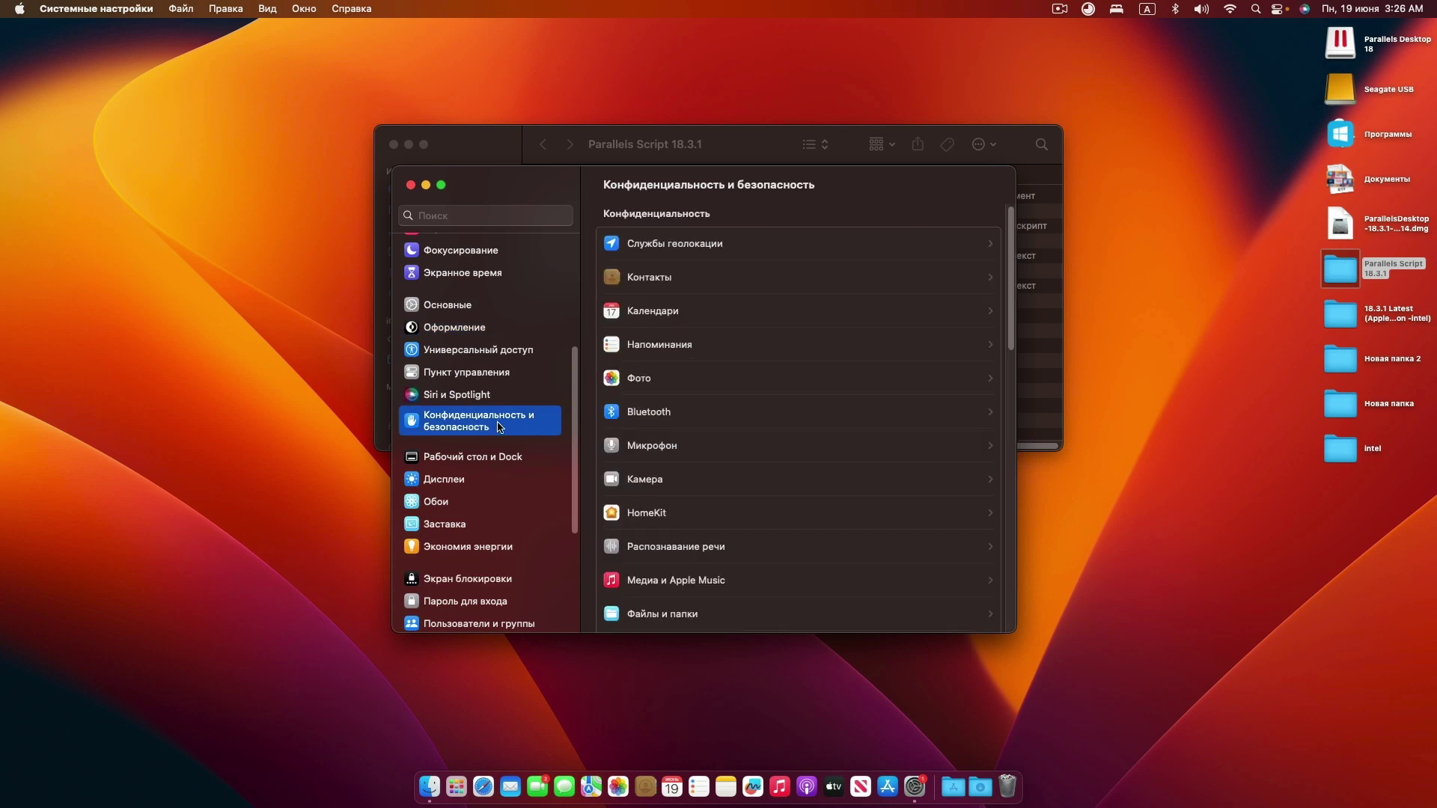
scroll(722, 458, down, 3)
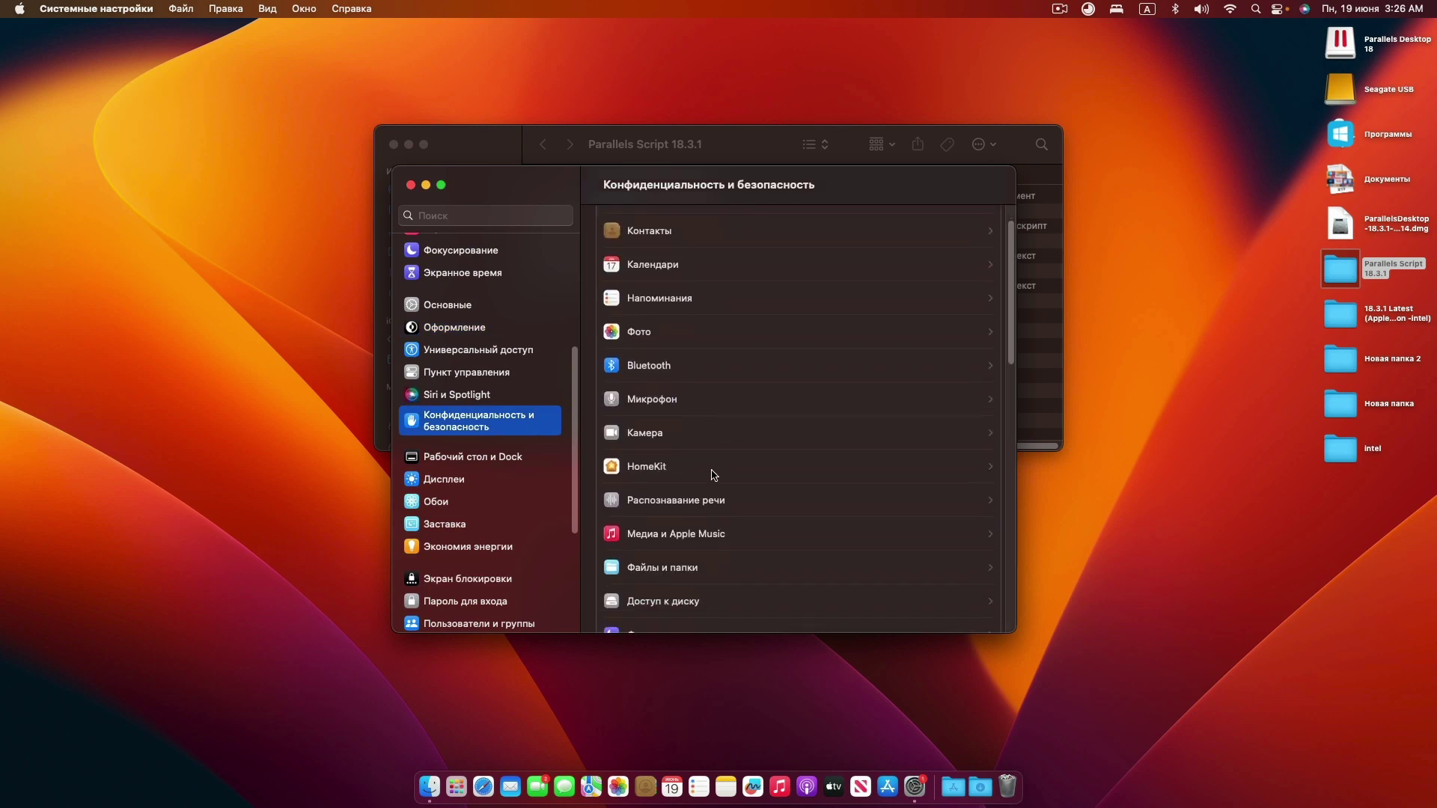
click(690, 602)
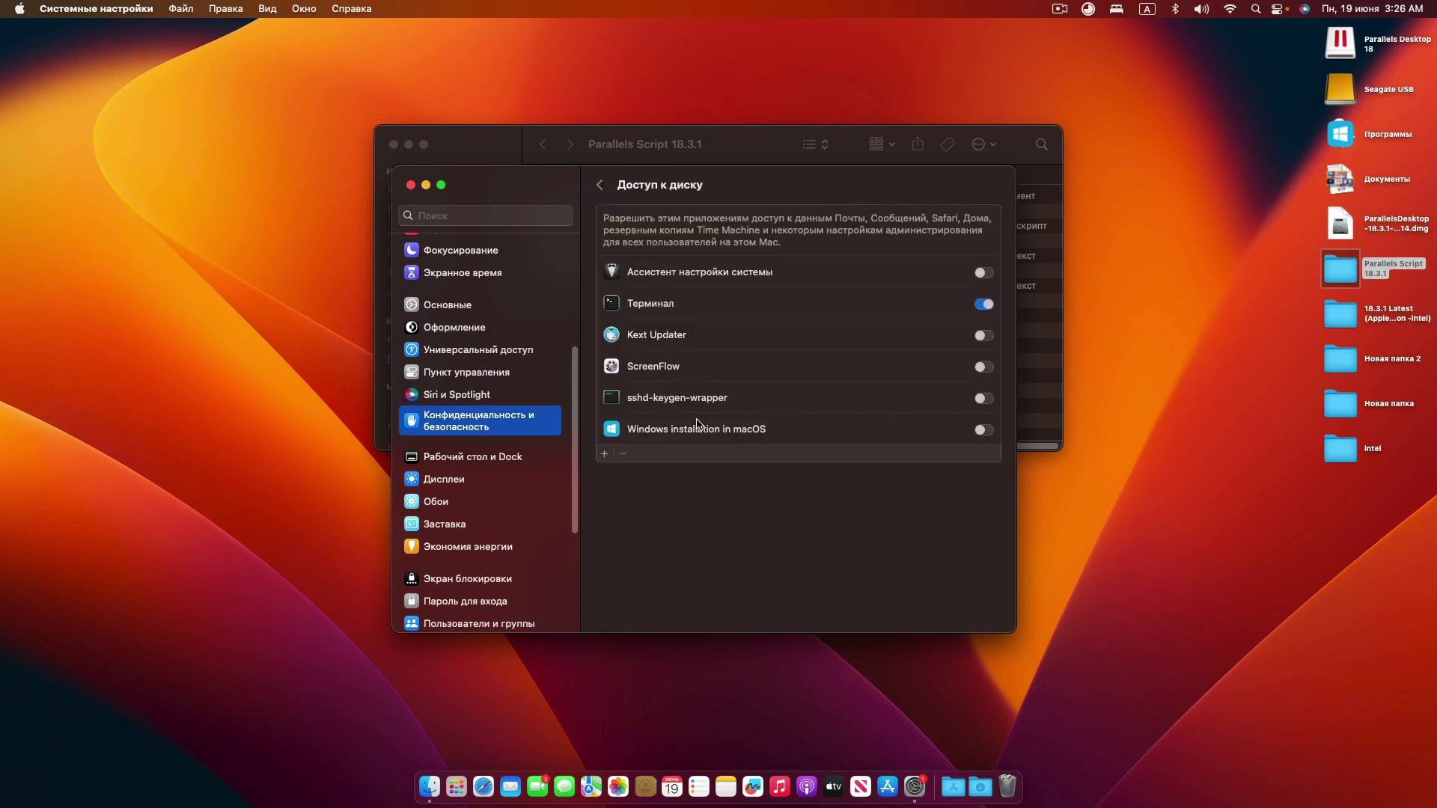
Add Terminal from the Utilities folder to the full disk access list, authorizing with the account password, and close System Settings
click(607, 455)
text(•)
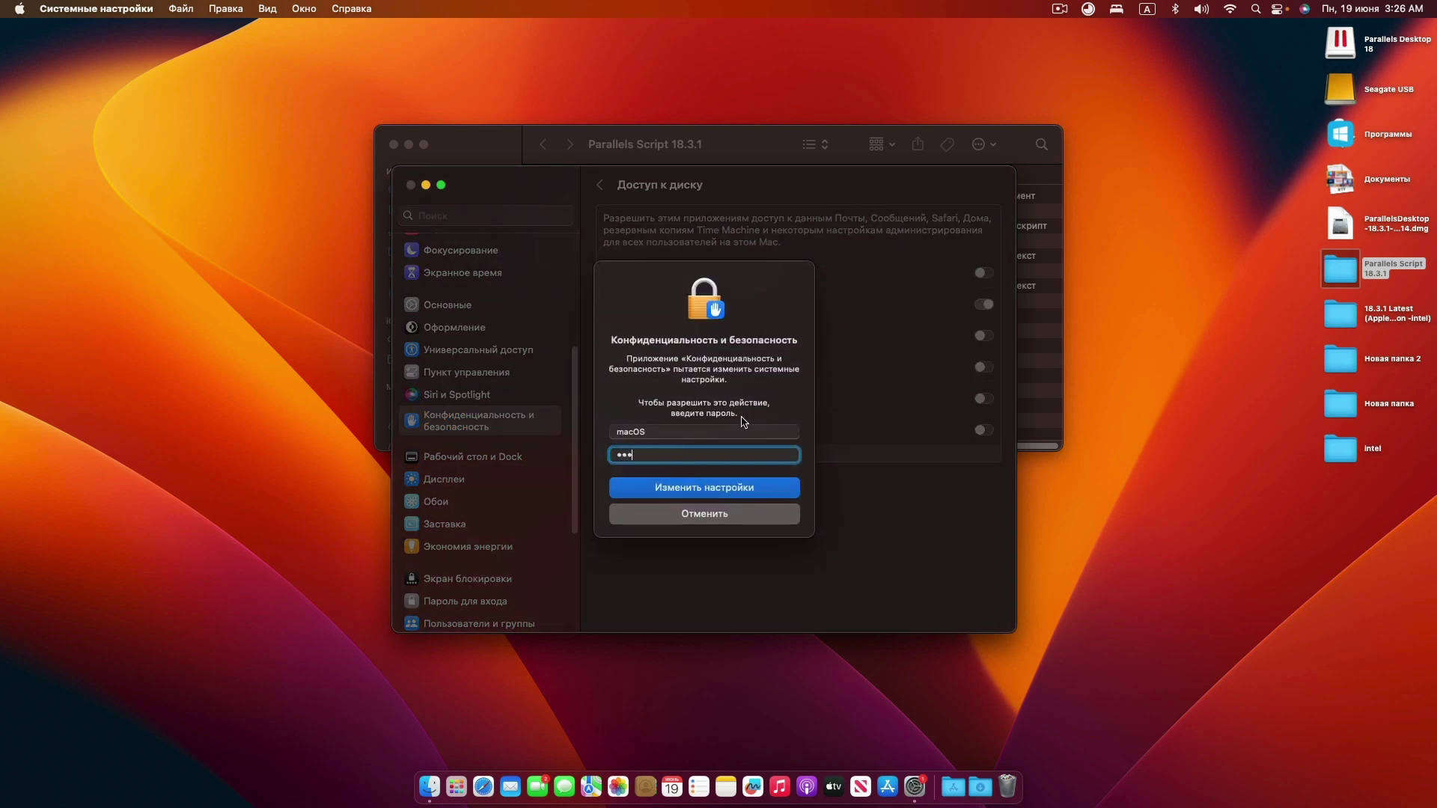
text(•••••)
key(Return)
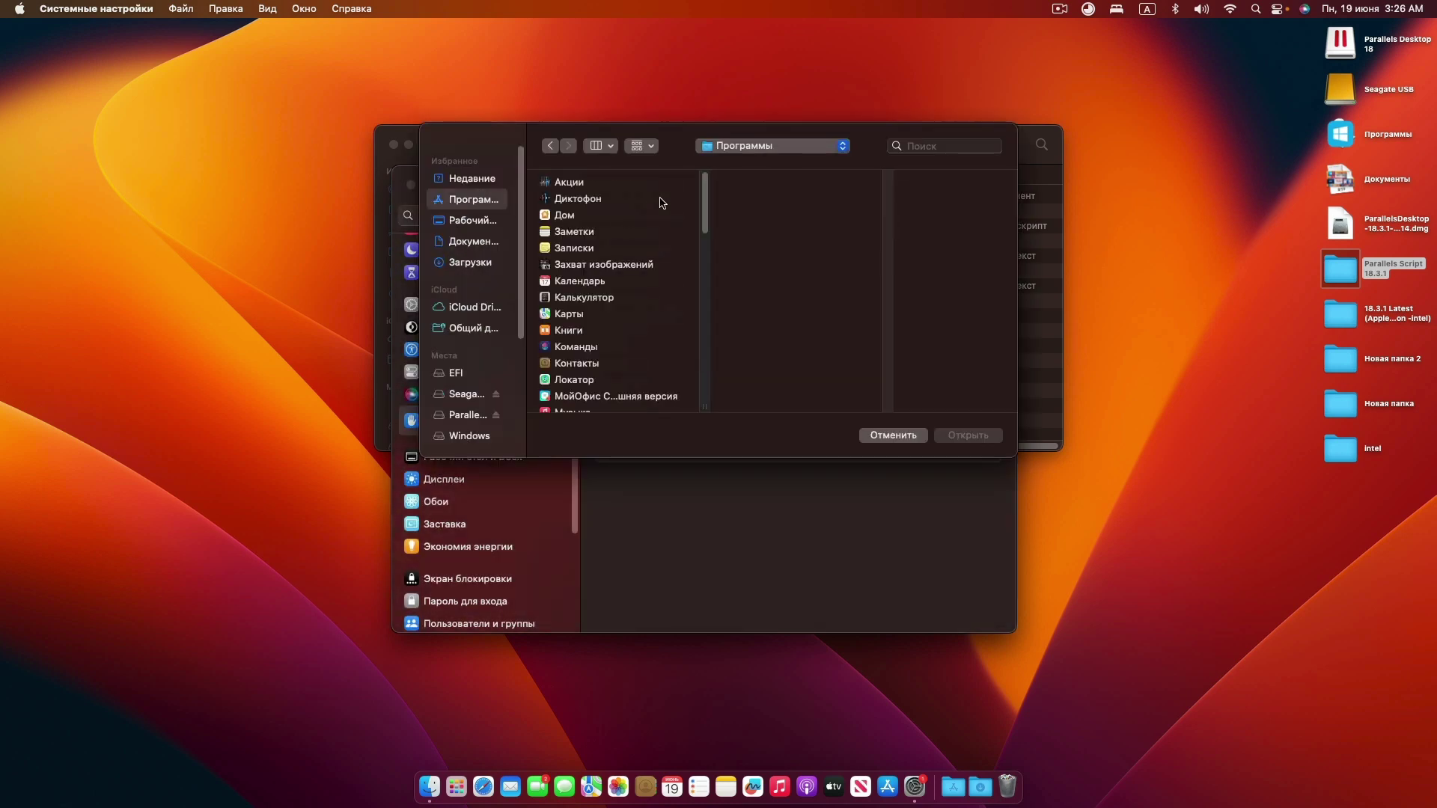
click(620, 312)
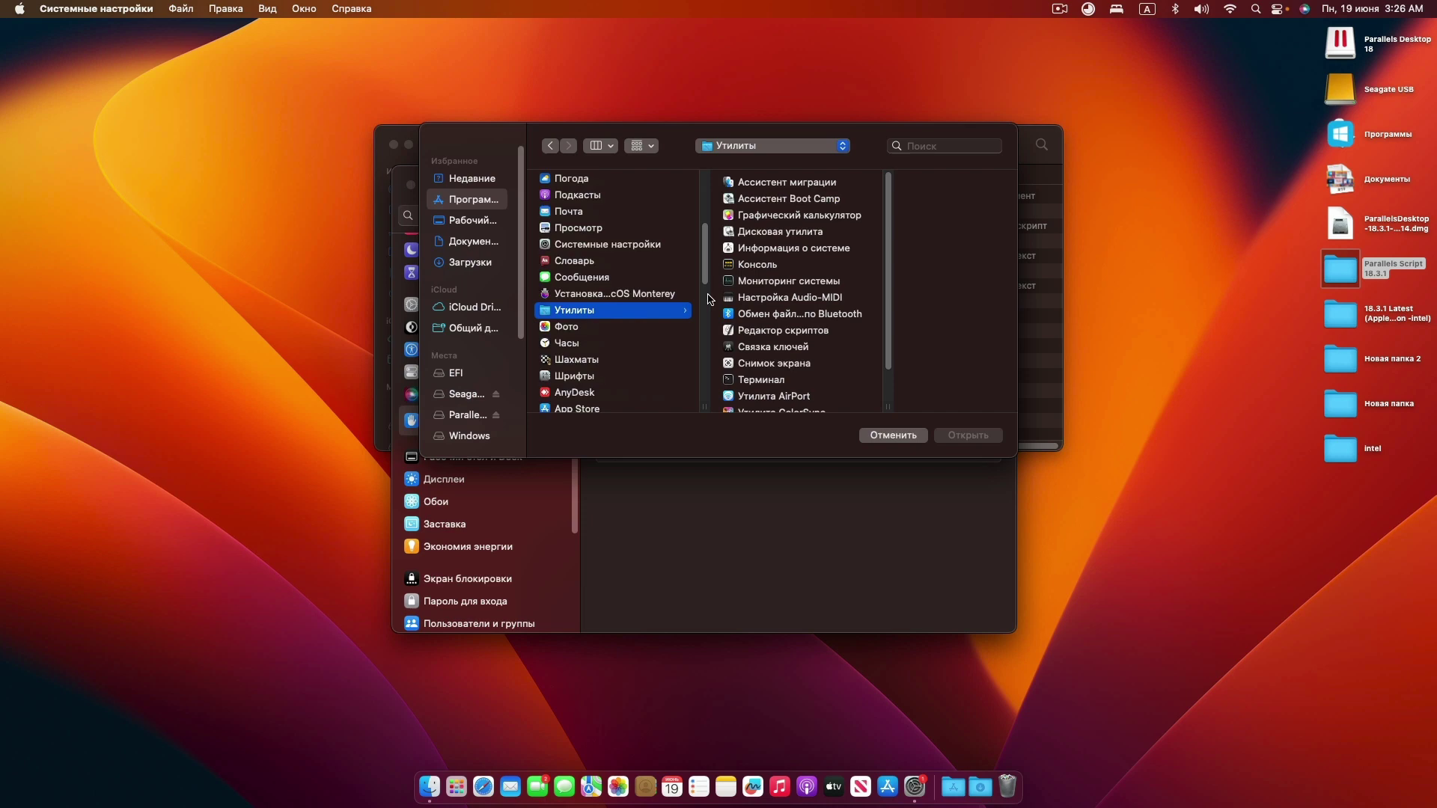
click(792, 331)
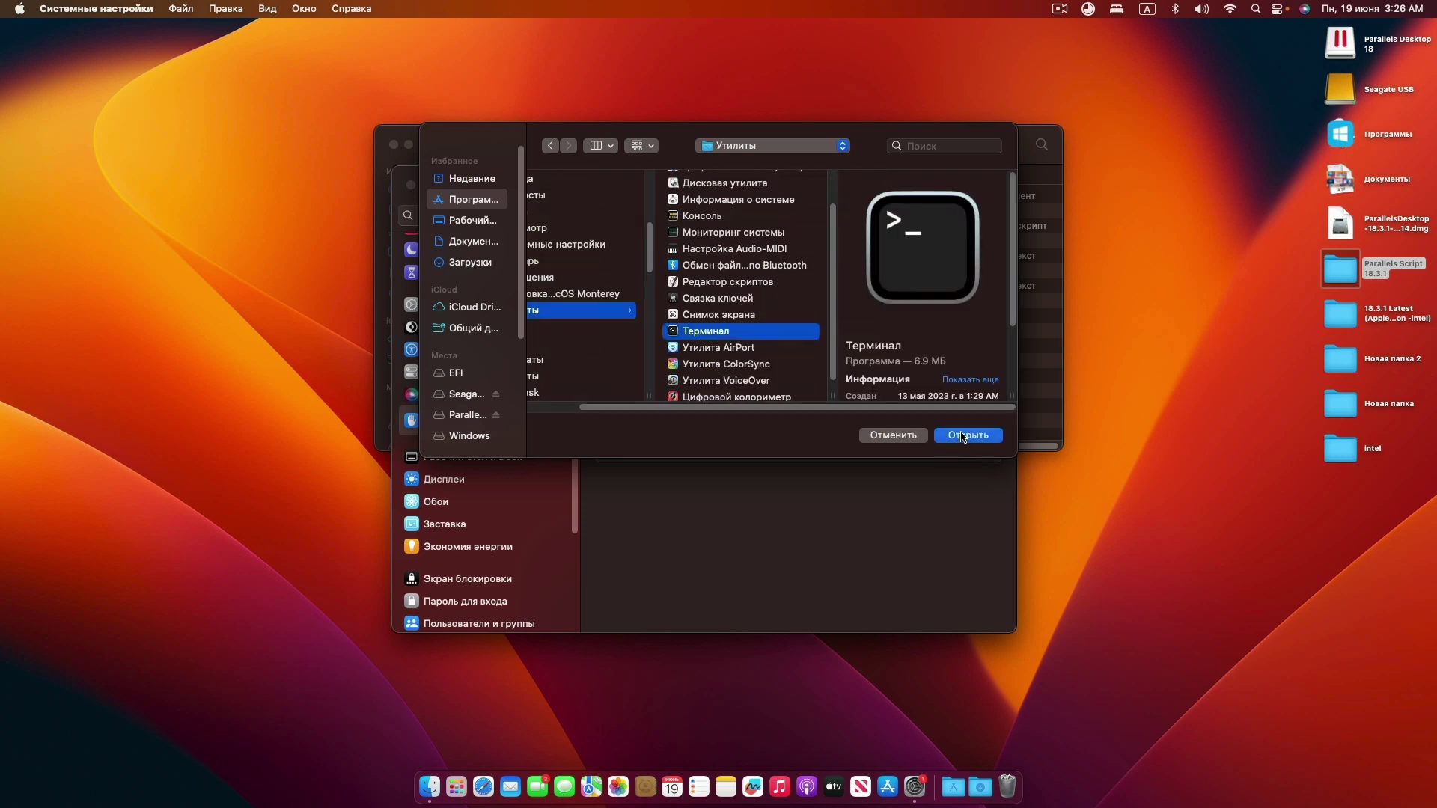
click(963, 436)
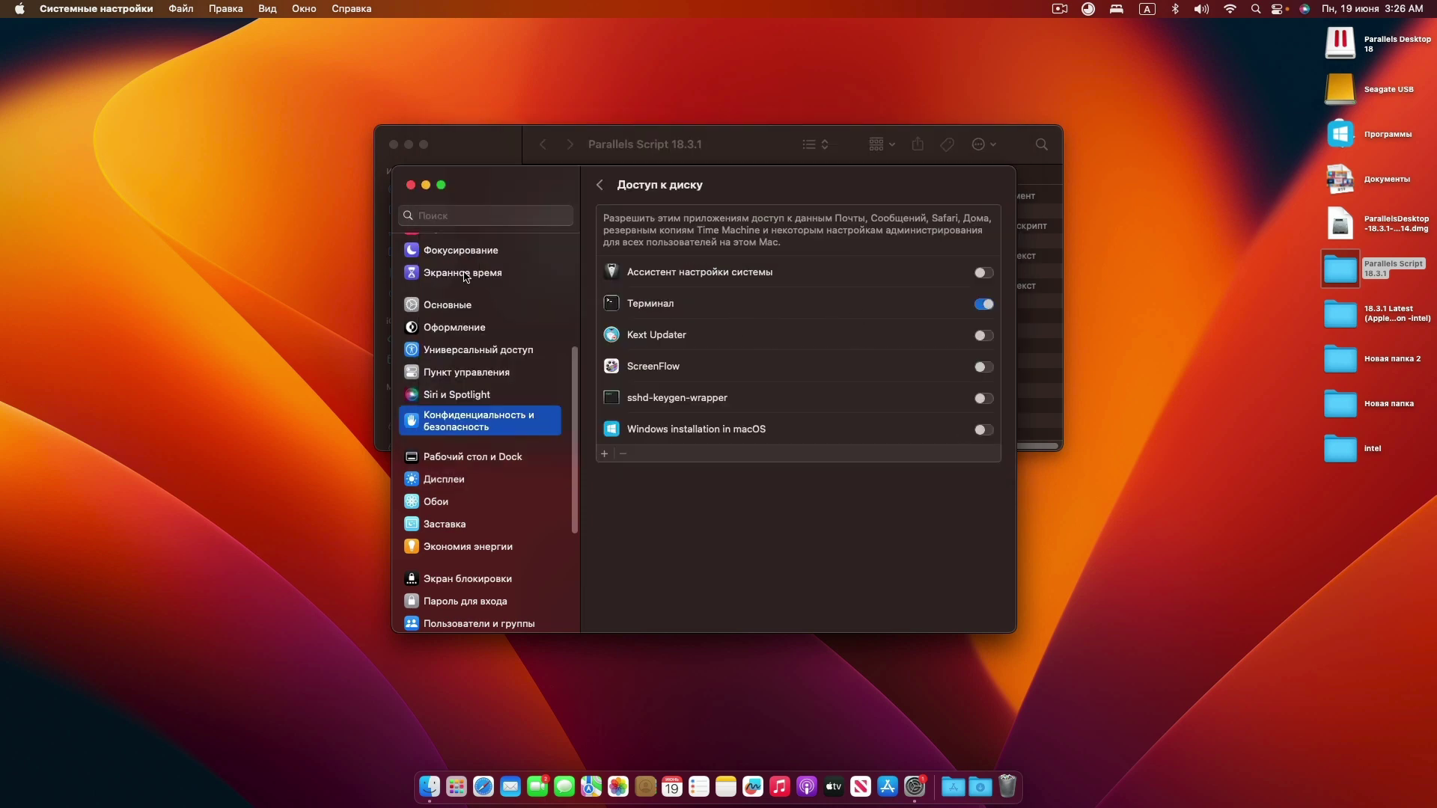
click(410, 185)
Display the properties of crack_Parallels.sh and choose Terminal from the Utilities folder, with all programs enabled, as its opening application
click(583, 227)
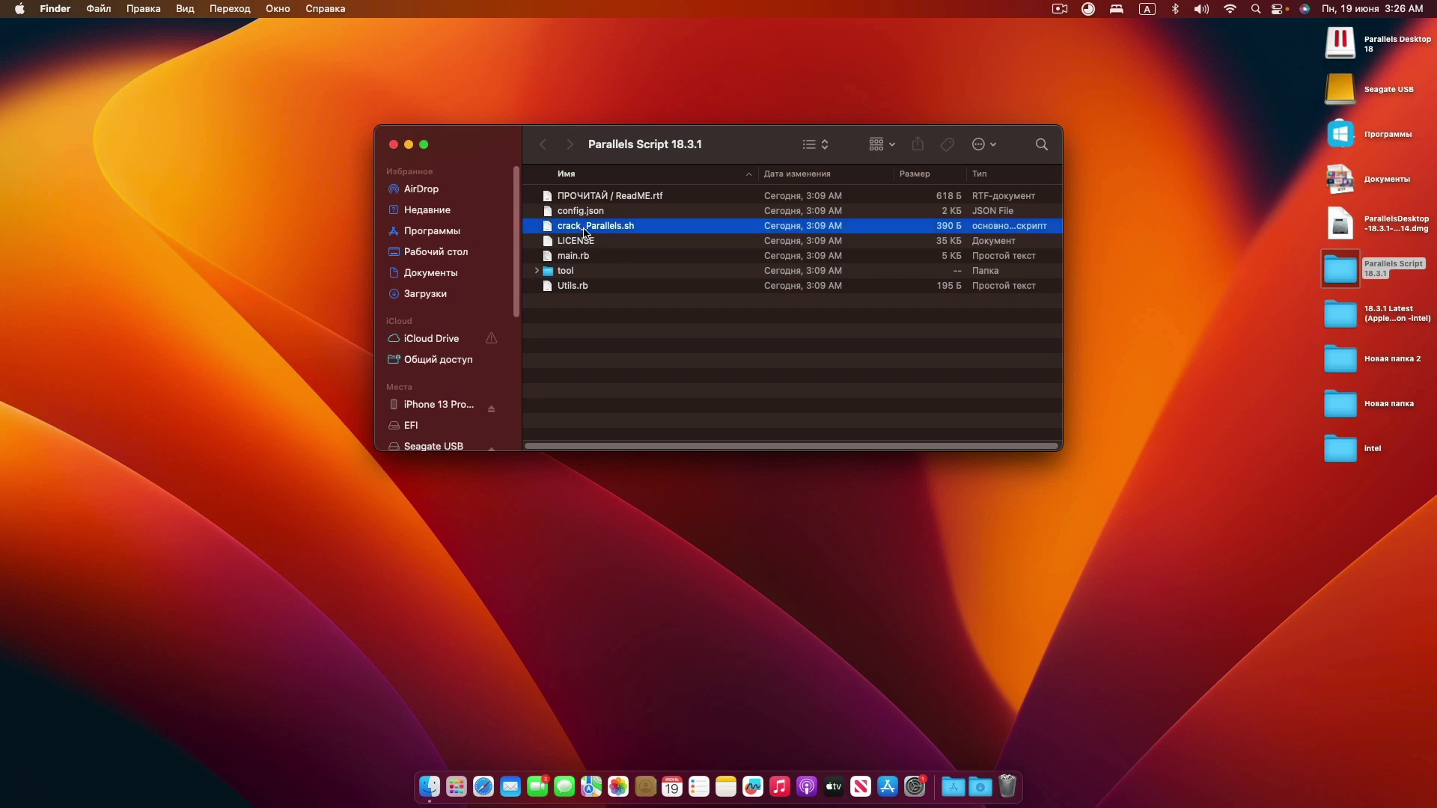
right_click(603, 229)
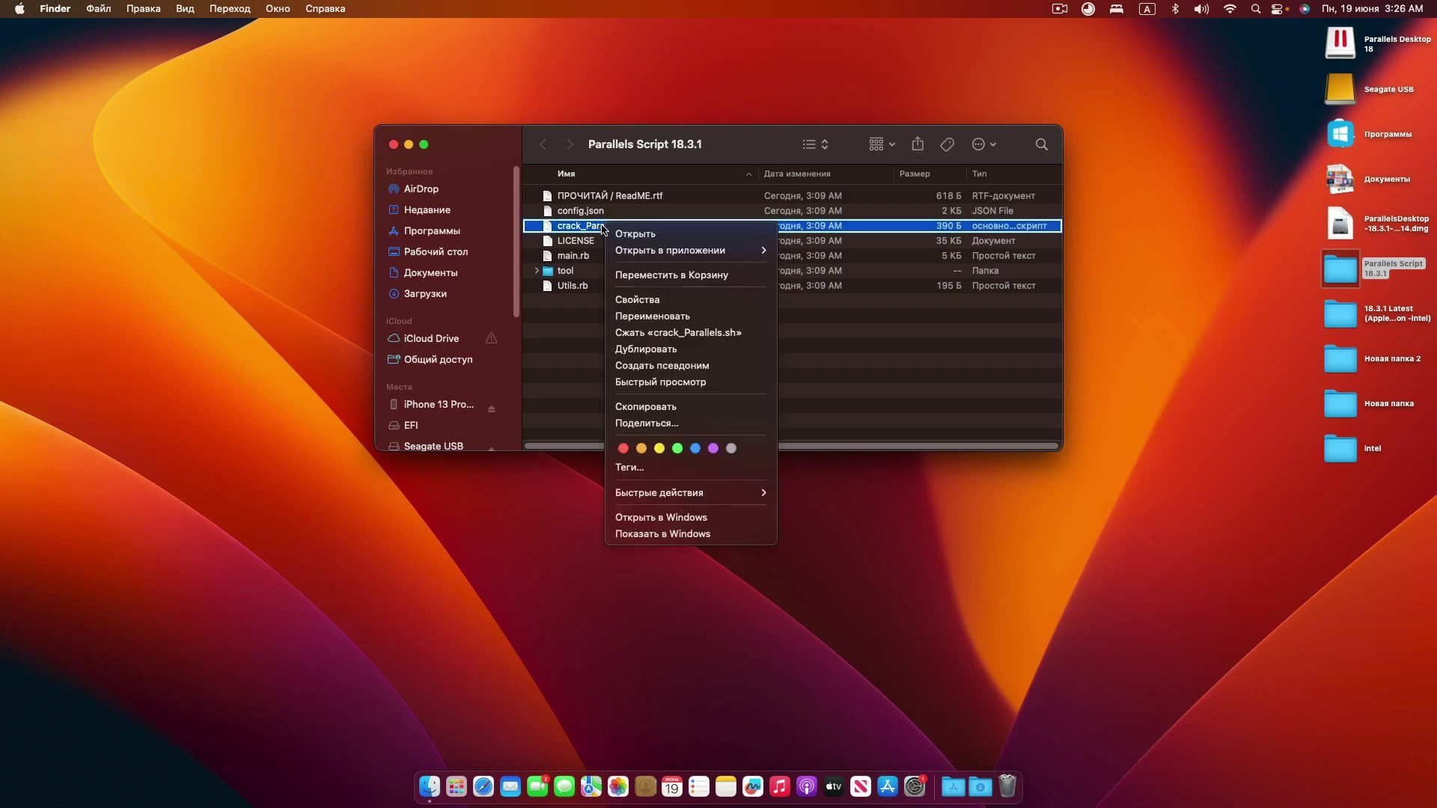
click(637, 299)
drag(113, 35, 452, 57)
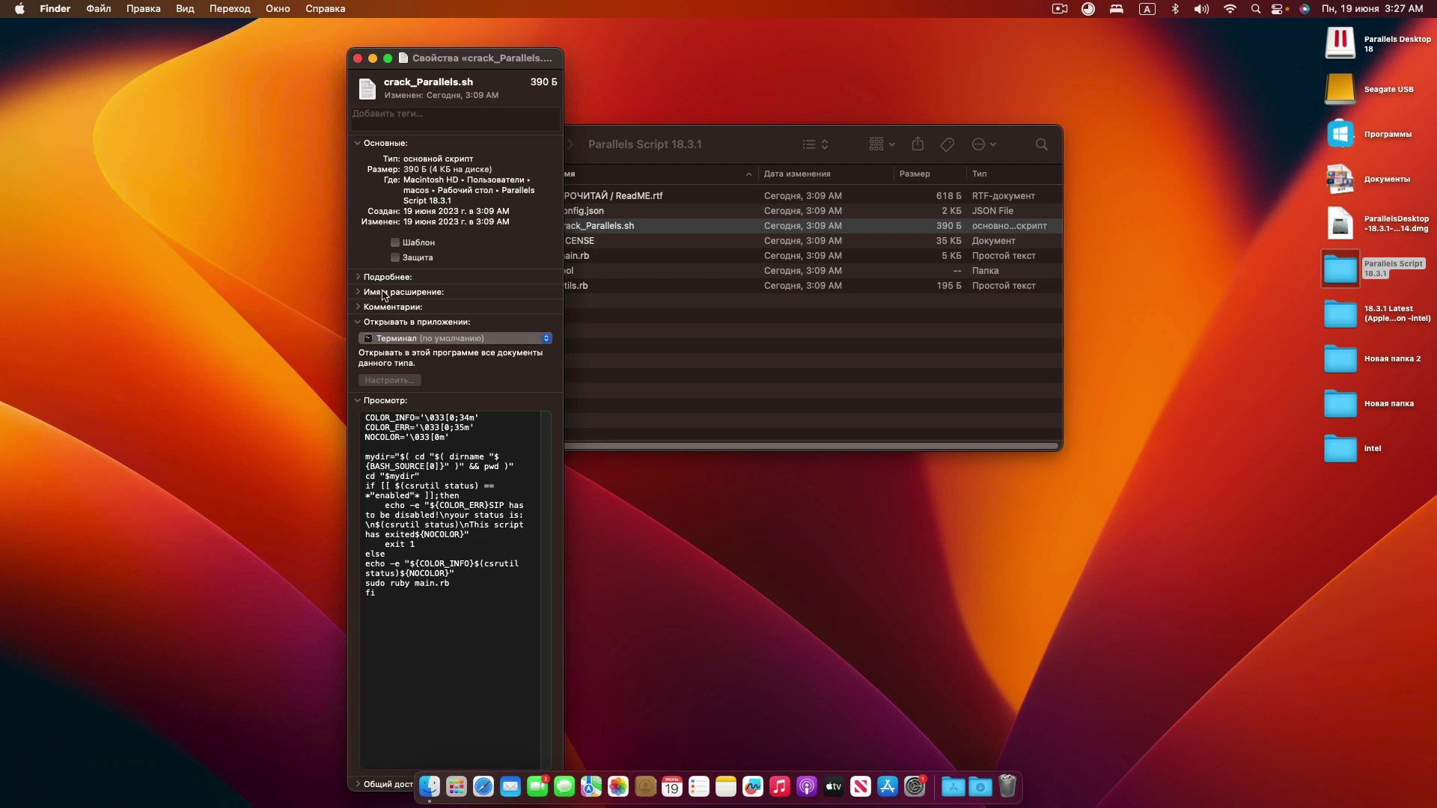
click(409, 342)
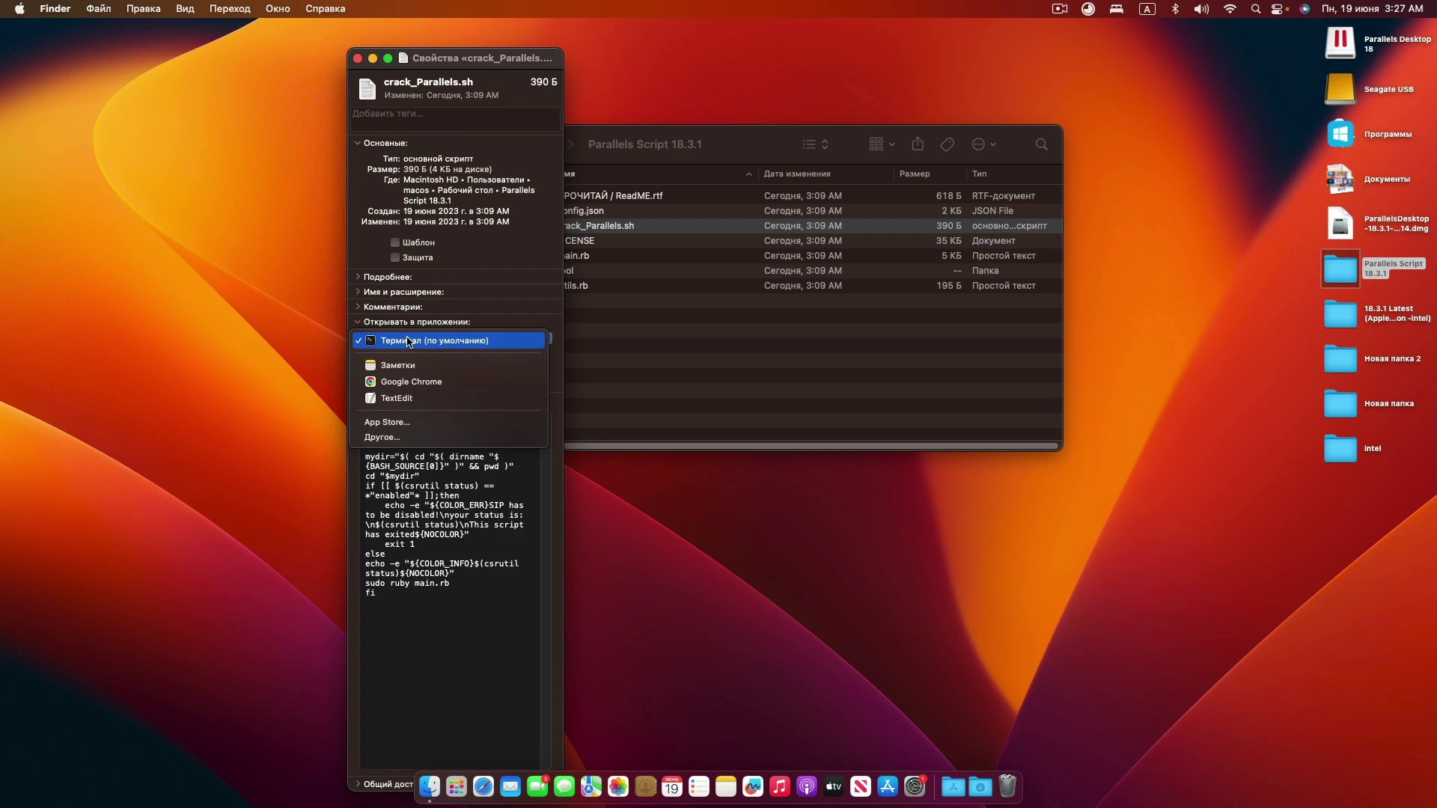
click(417, 437)
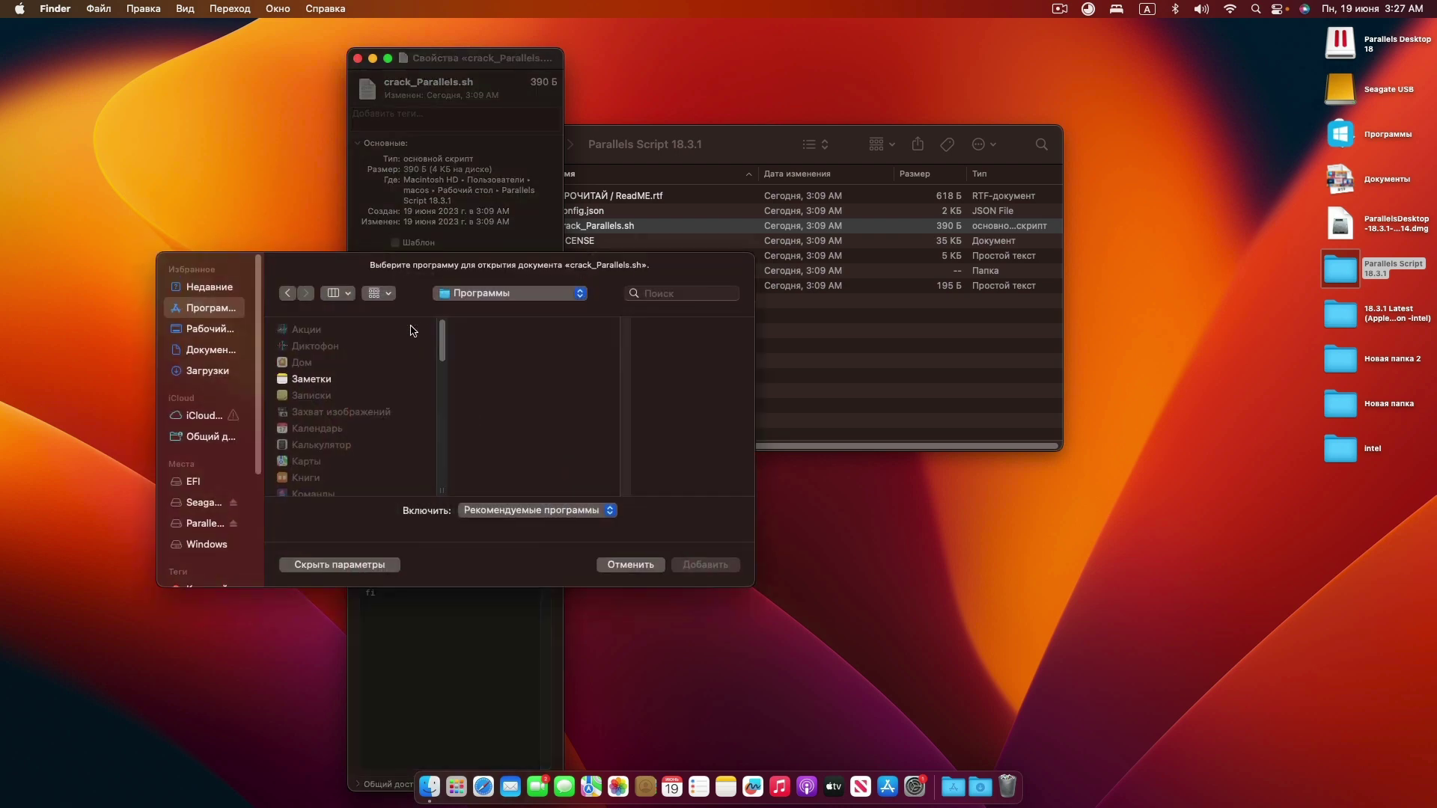
click(538, 511)
click(536, 531)
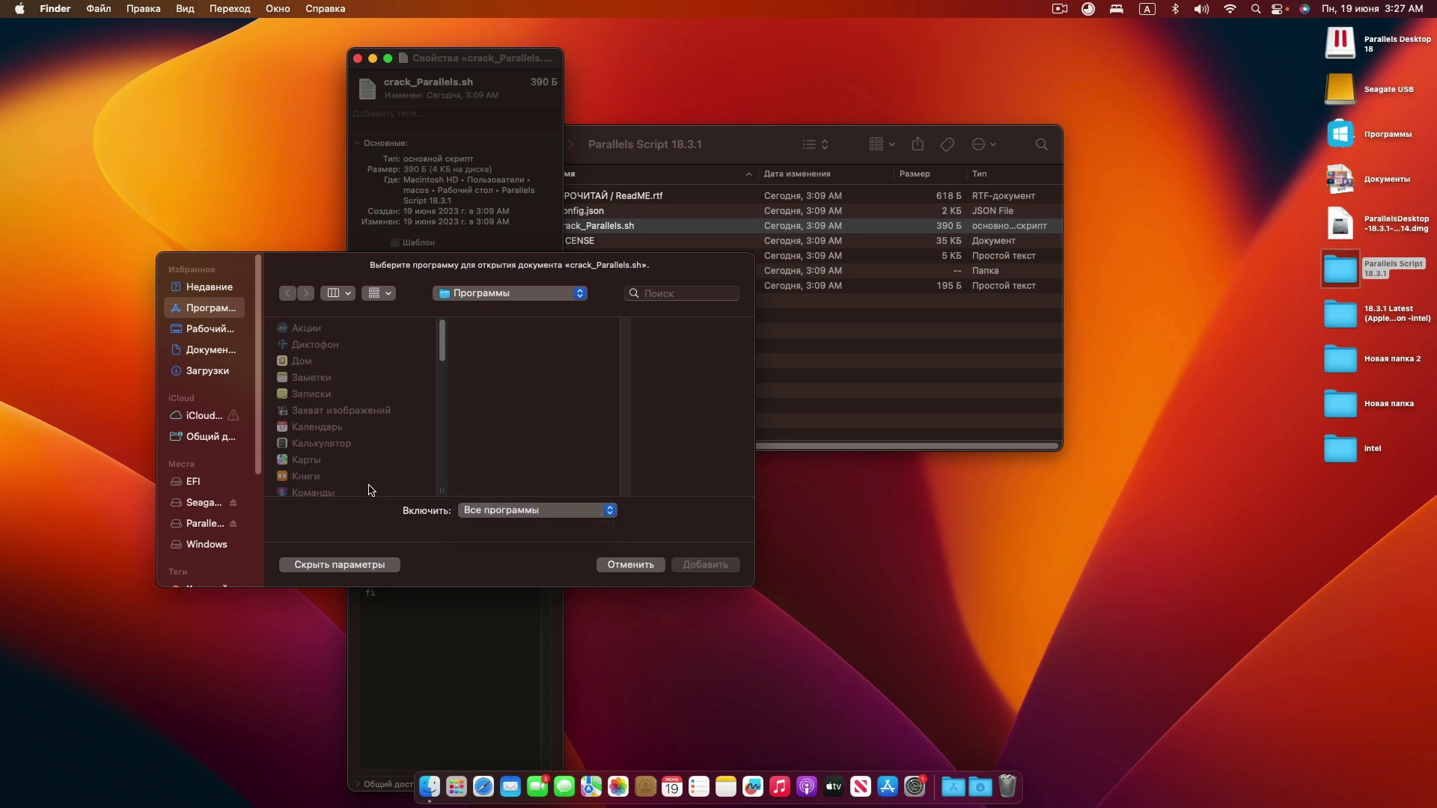
scroll(322, 412, down, 8)
click(329, 364)
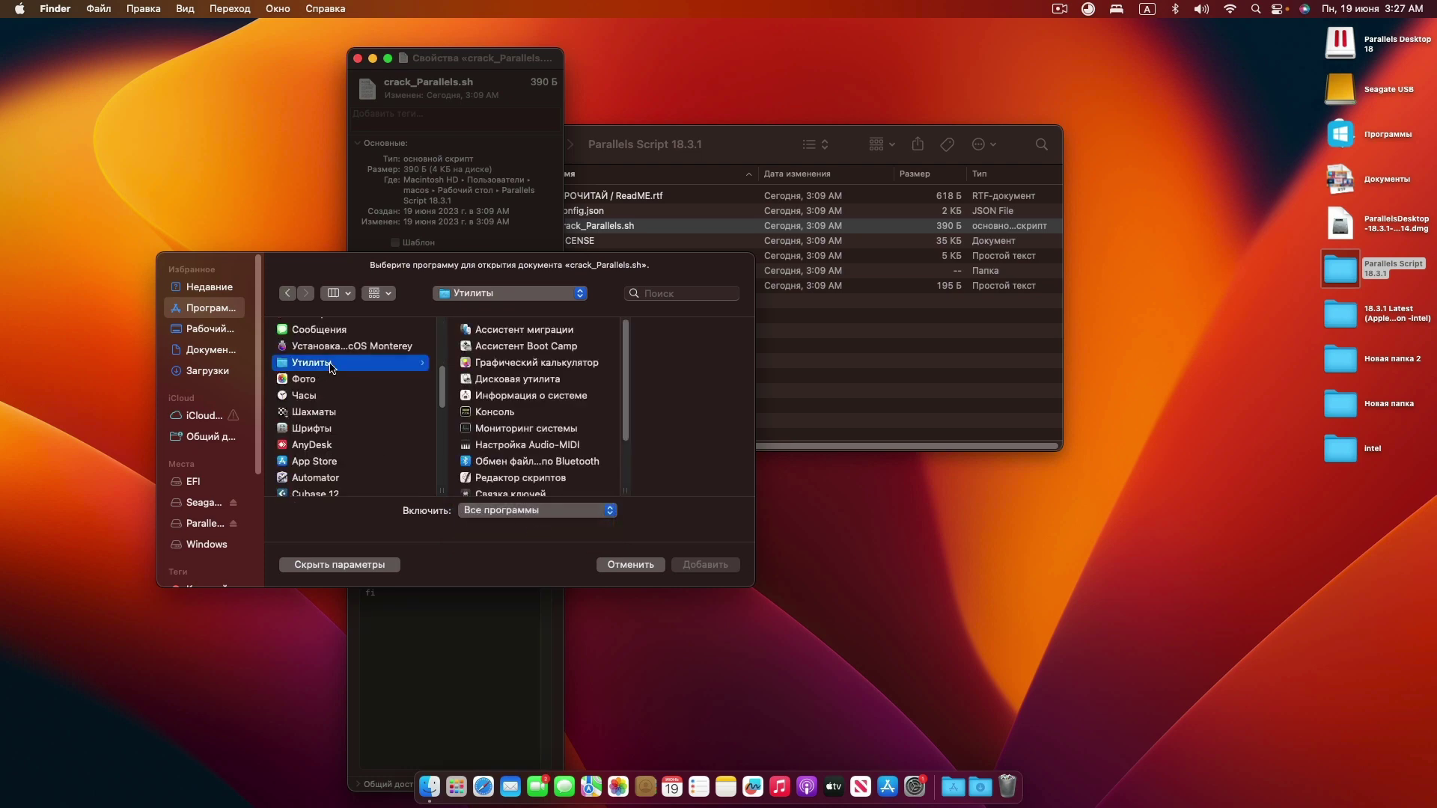
scroll(494, 431, down, 5)
click(511, 414)
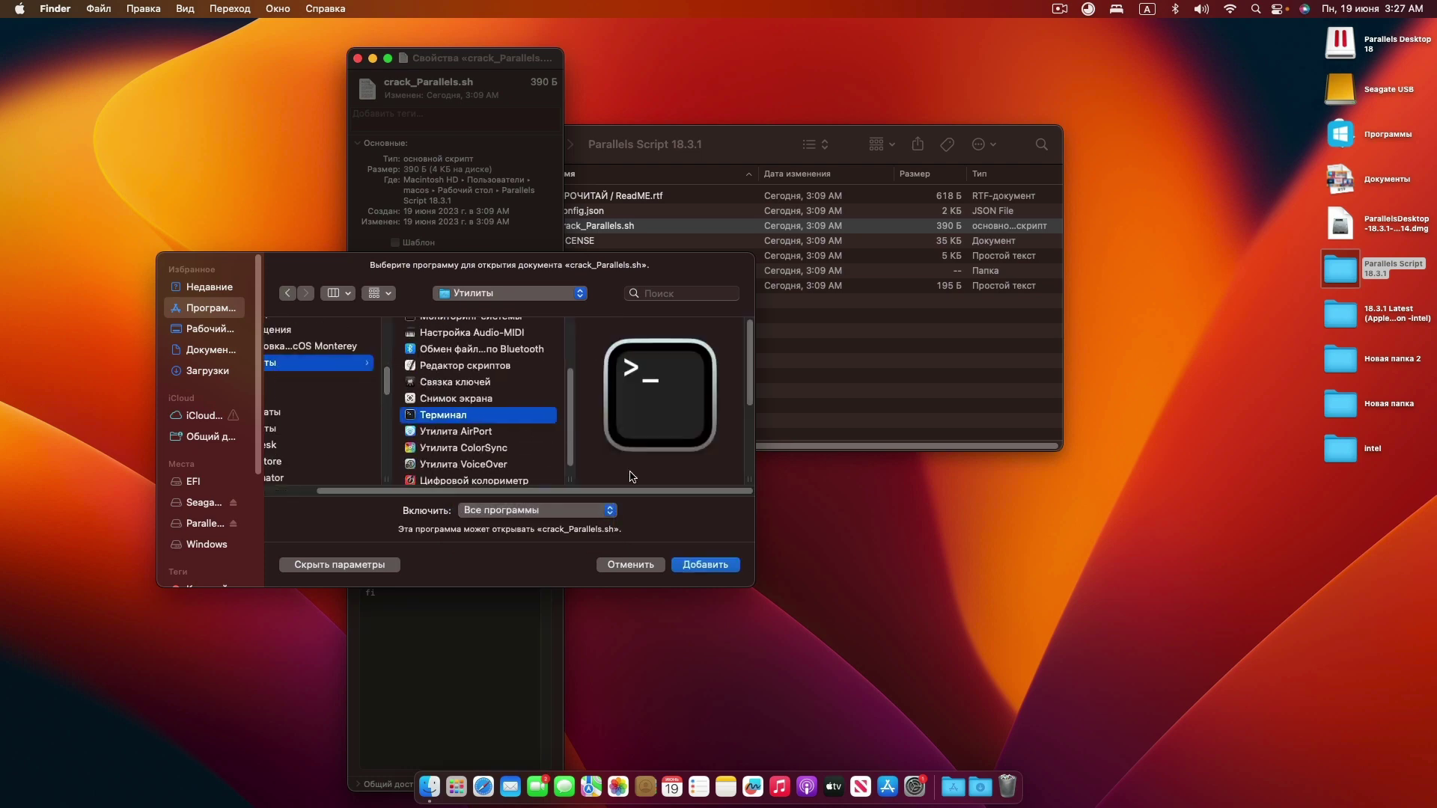
click(708, 565)
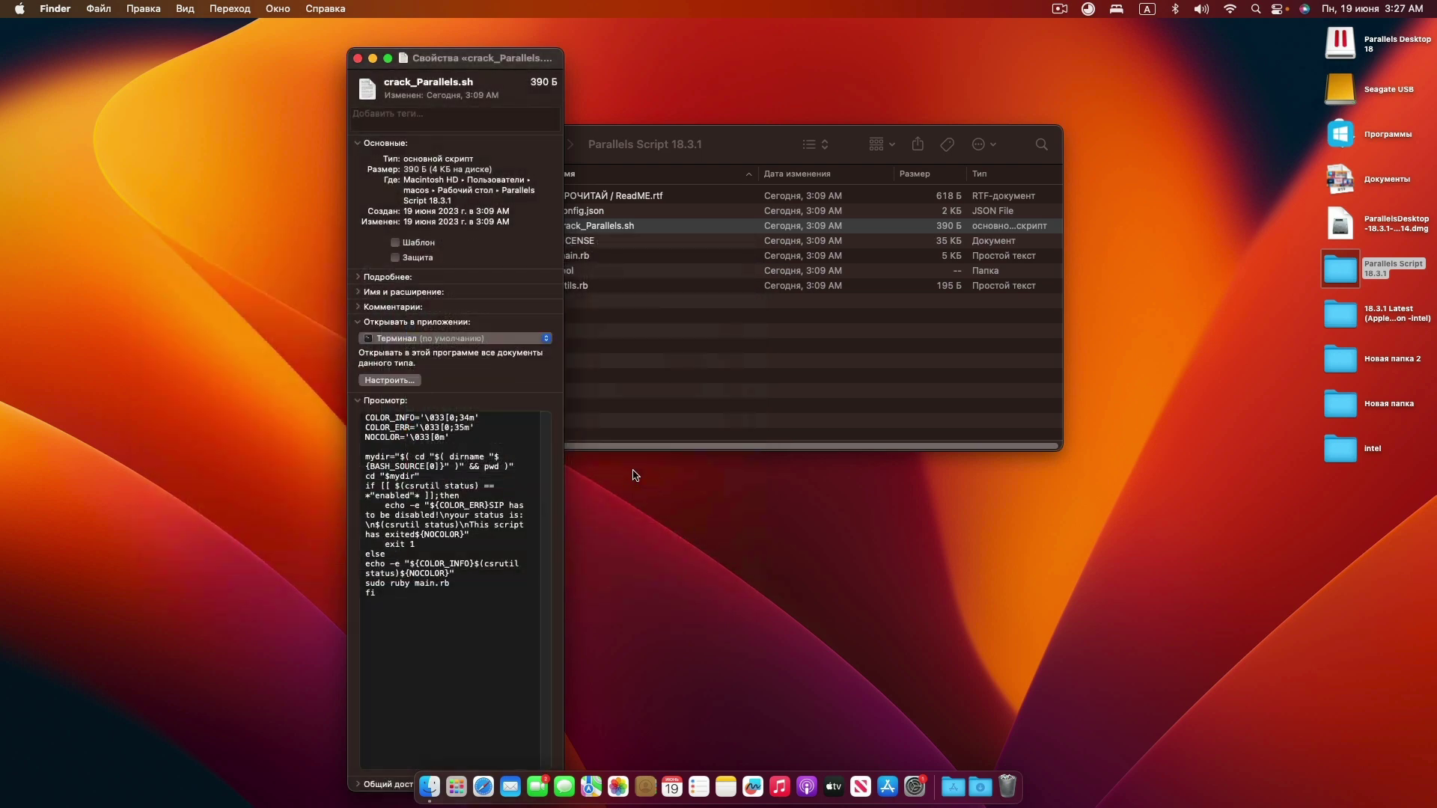
Apply Terminal as the opening application for all .sh documents and close the properties window of crack_Parallels.sh
click(390, 380)
click(779, 326)
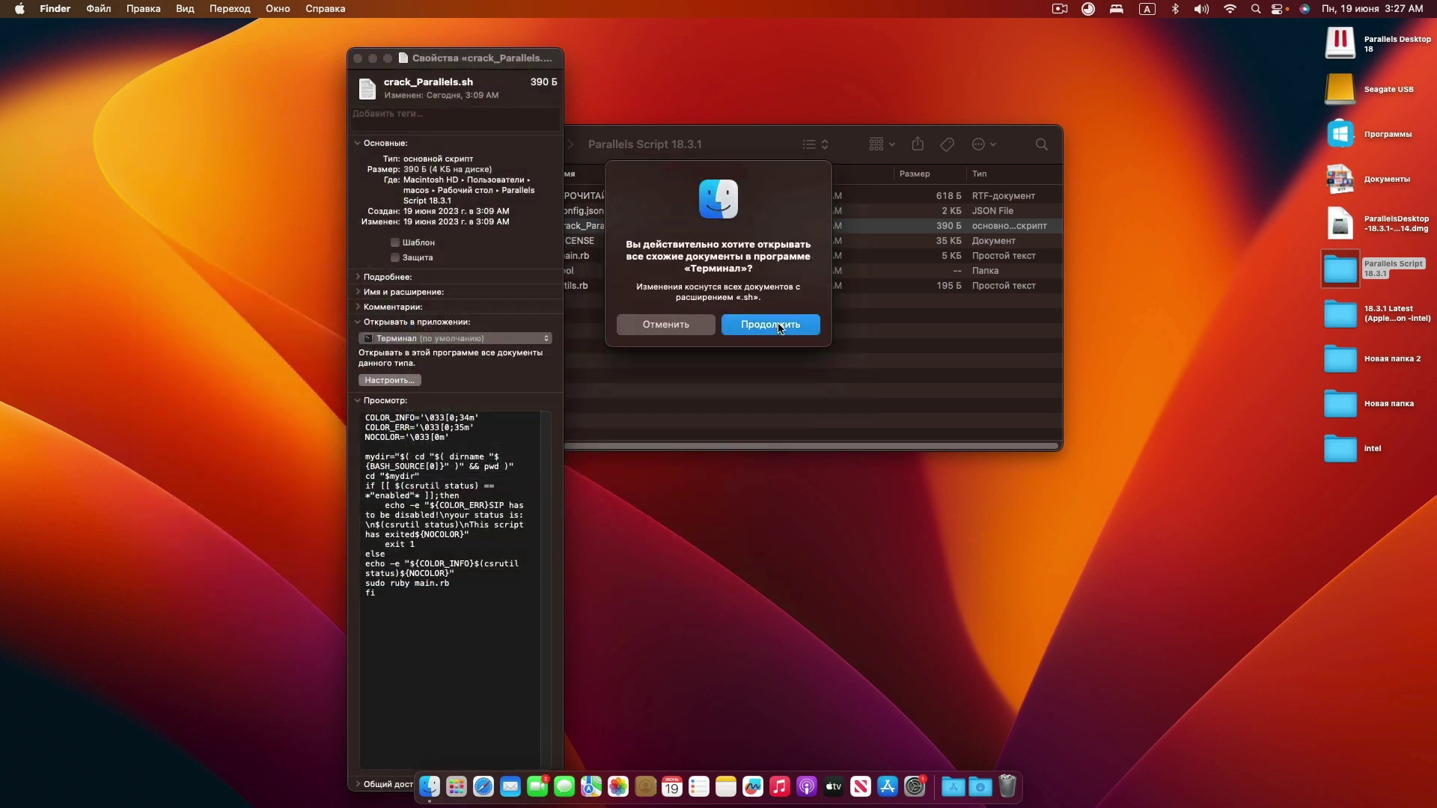
click(357, 58)
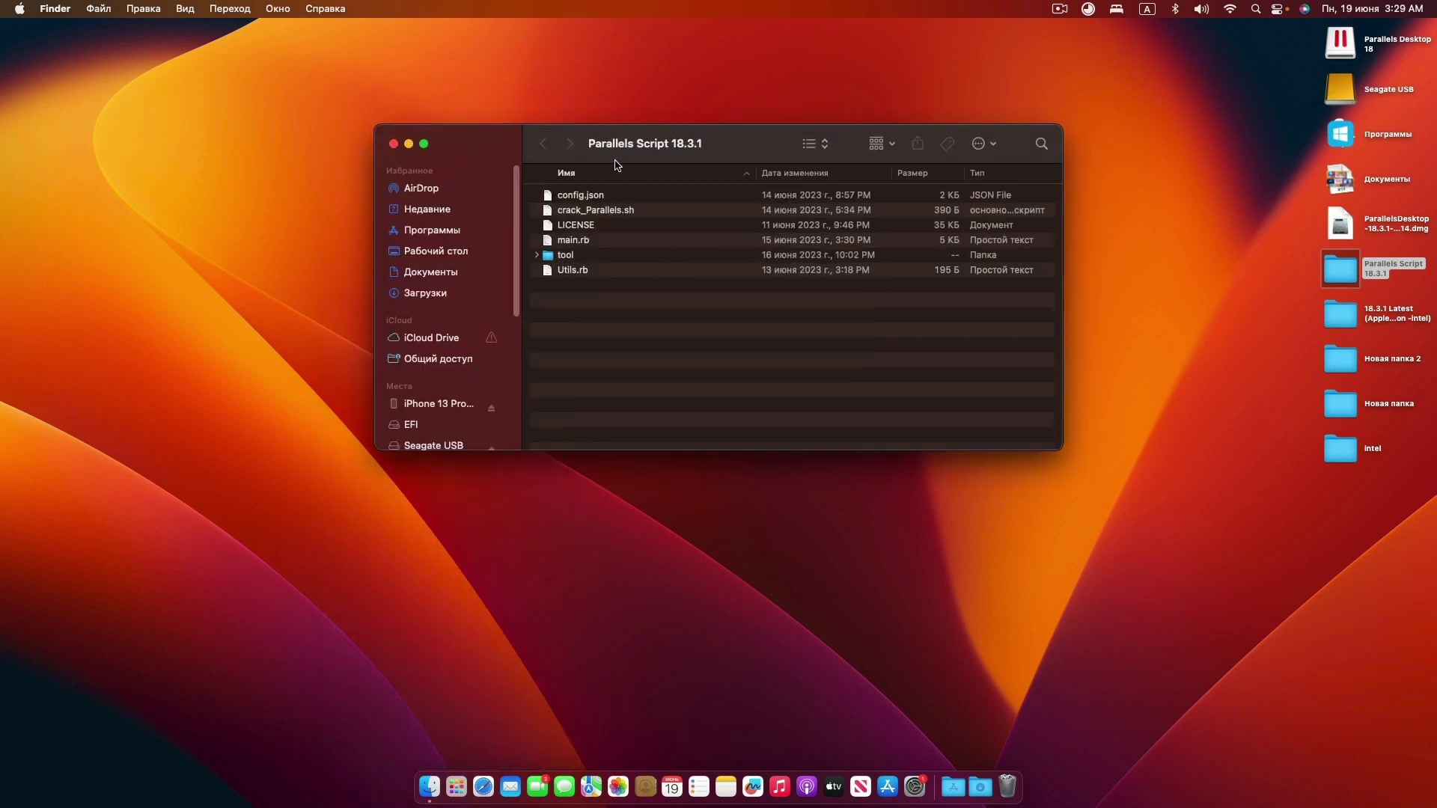
Copy licenses.json from the tool subfolder into the main Parallels Script 18.3.1 folder and collapse the subfolder
click(537, 256)
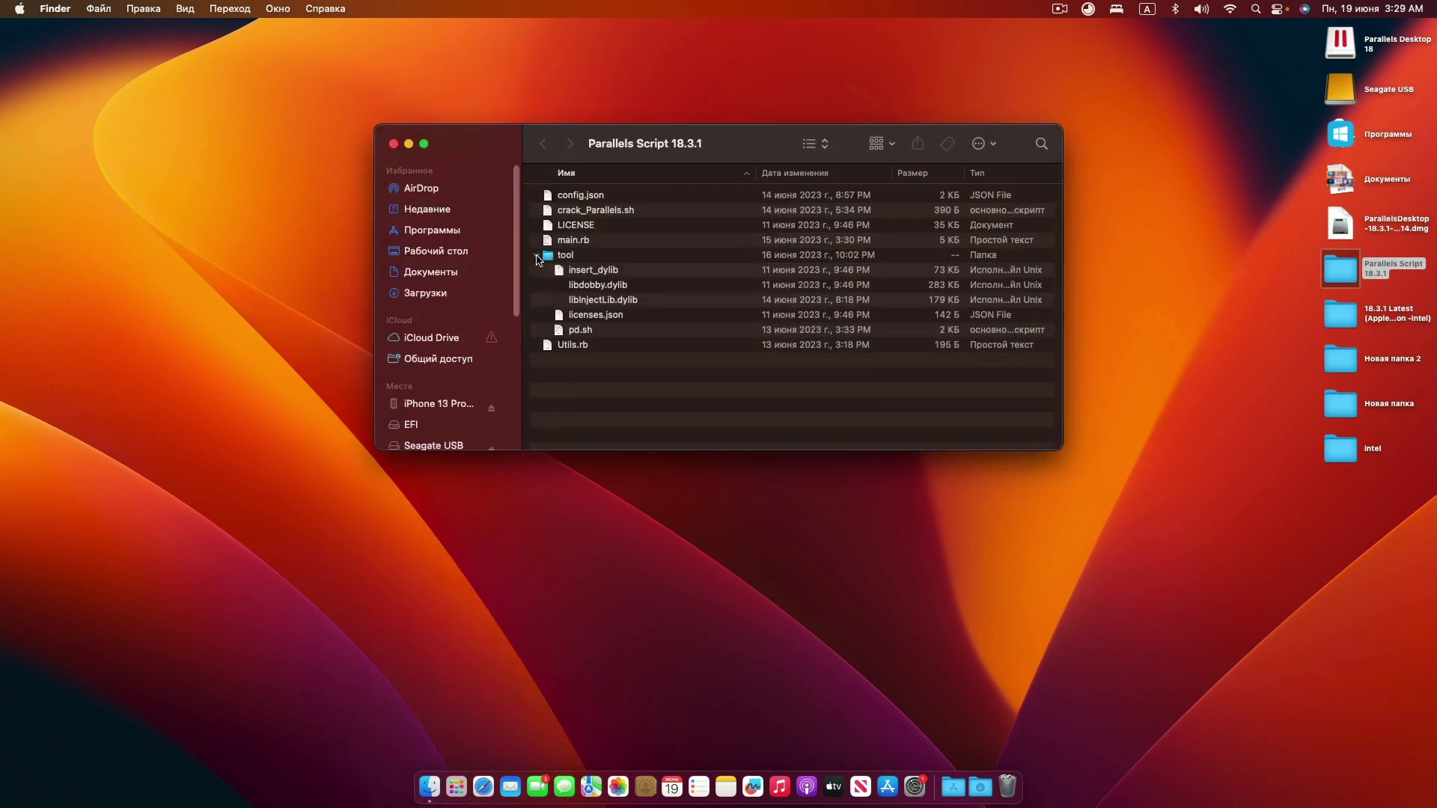
click(602, 315)
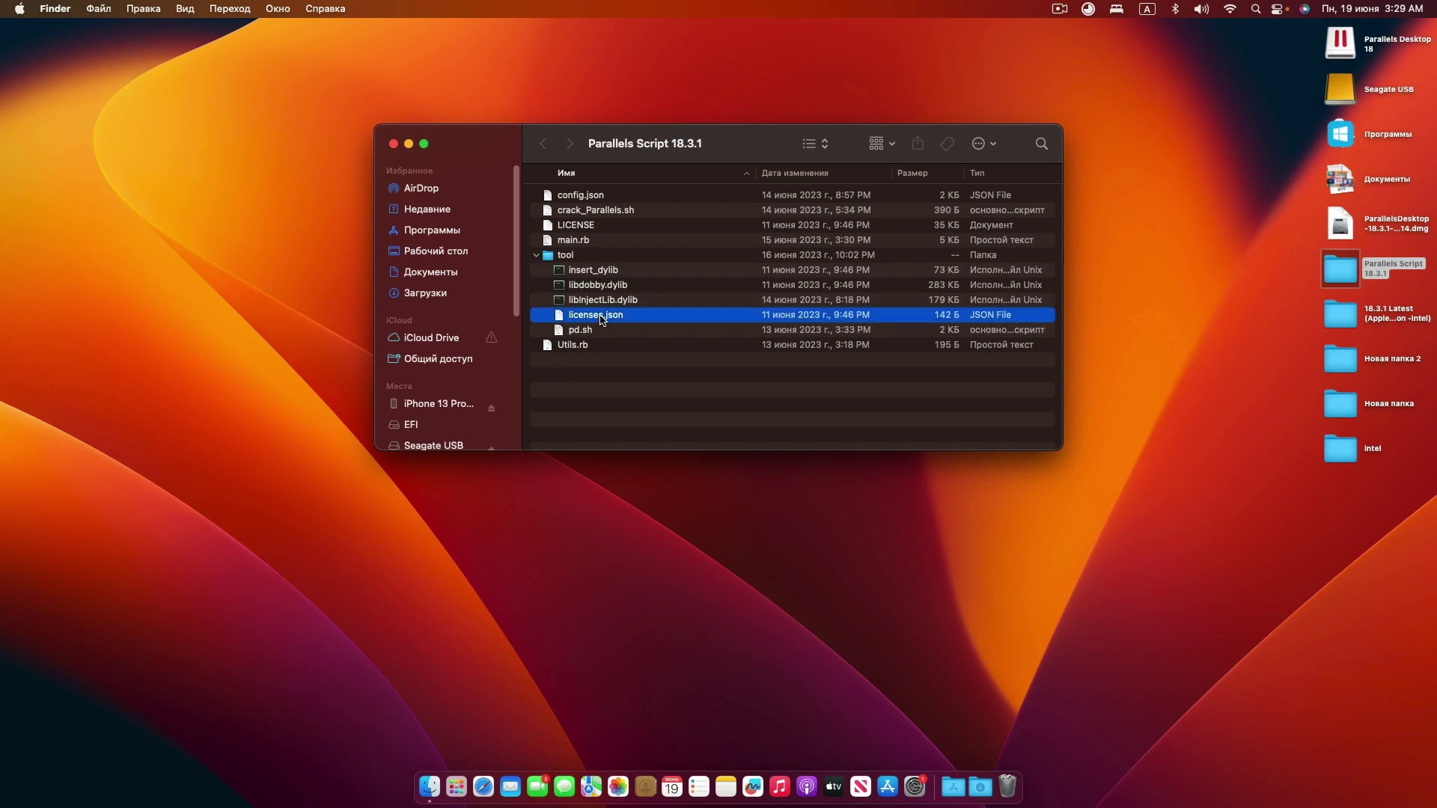
right_click(603, 316)
click(622, 495)
click(537, 255)
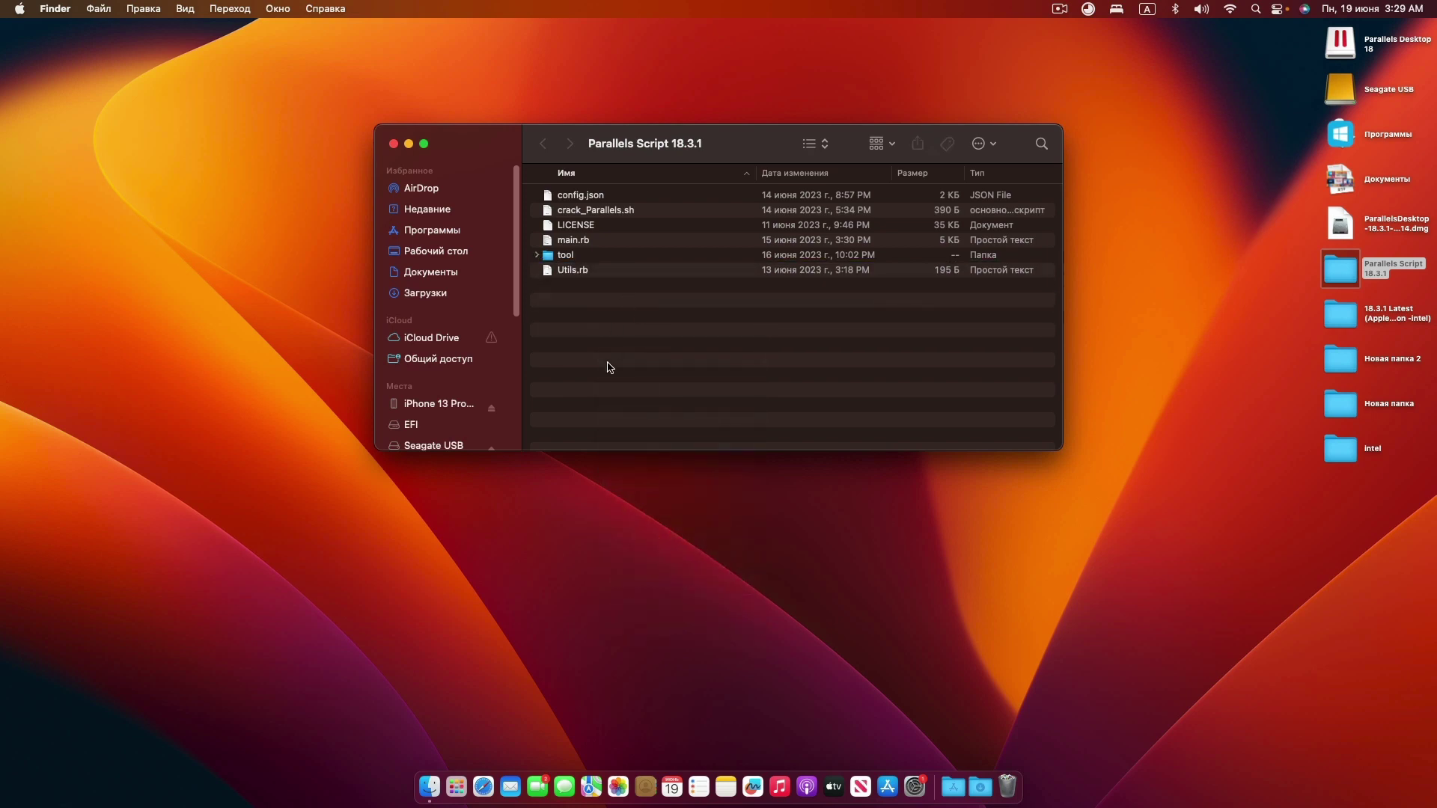
key(super+v)
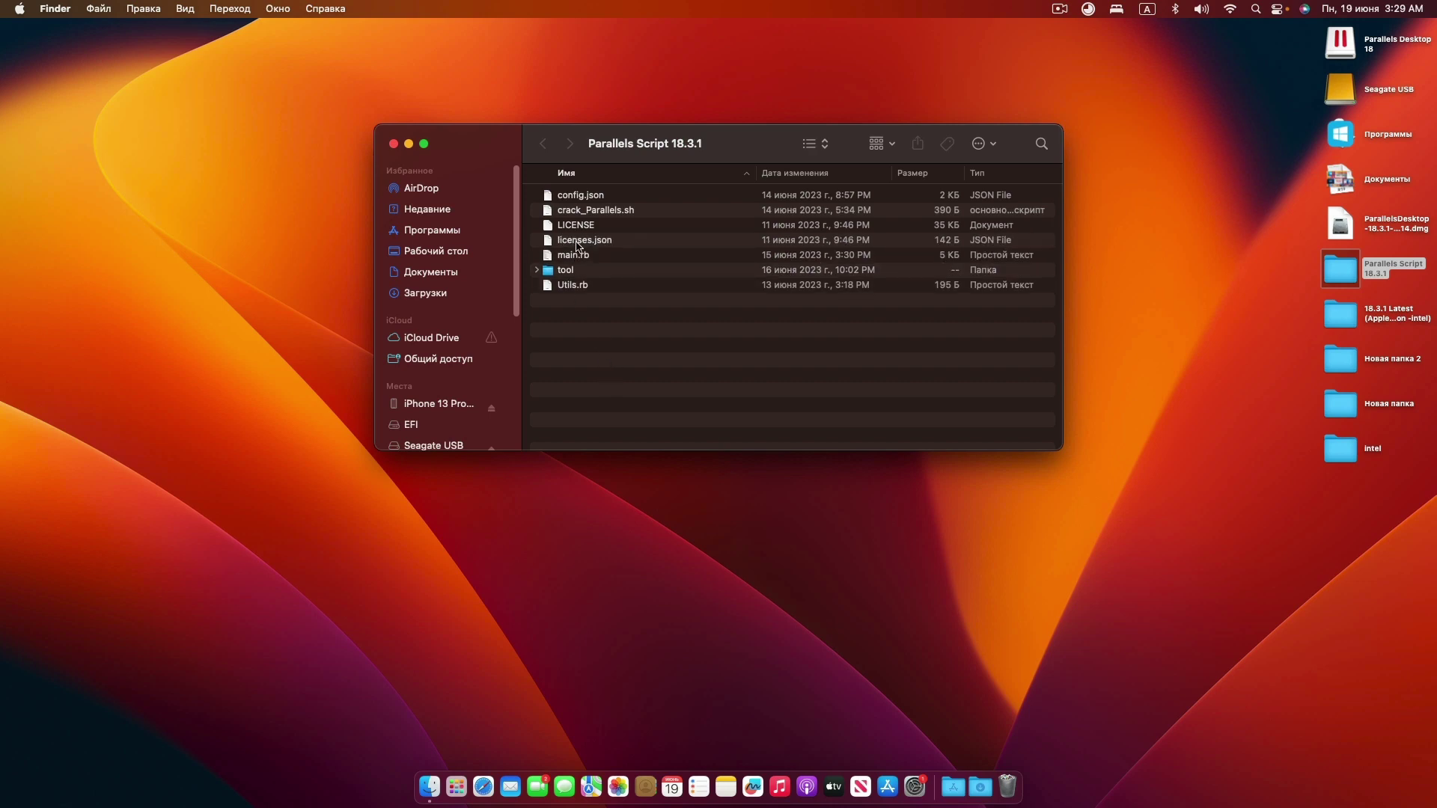
Run crack_Parallels.sh from the Parallels Script 18.3.1 folder in Terminal
click(588, 211)
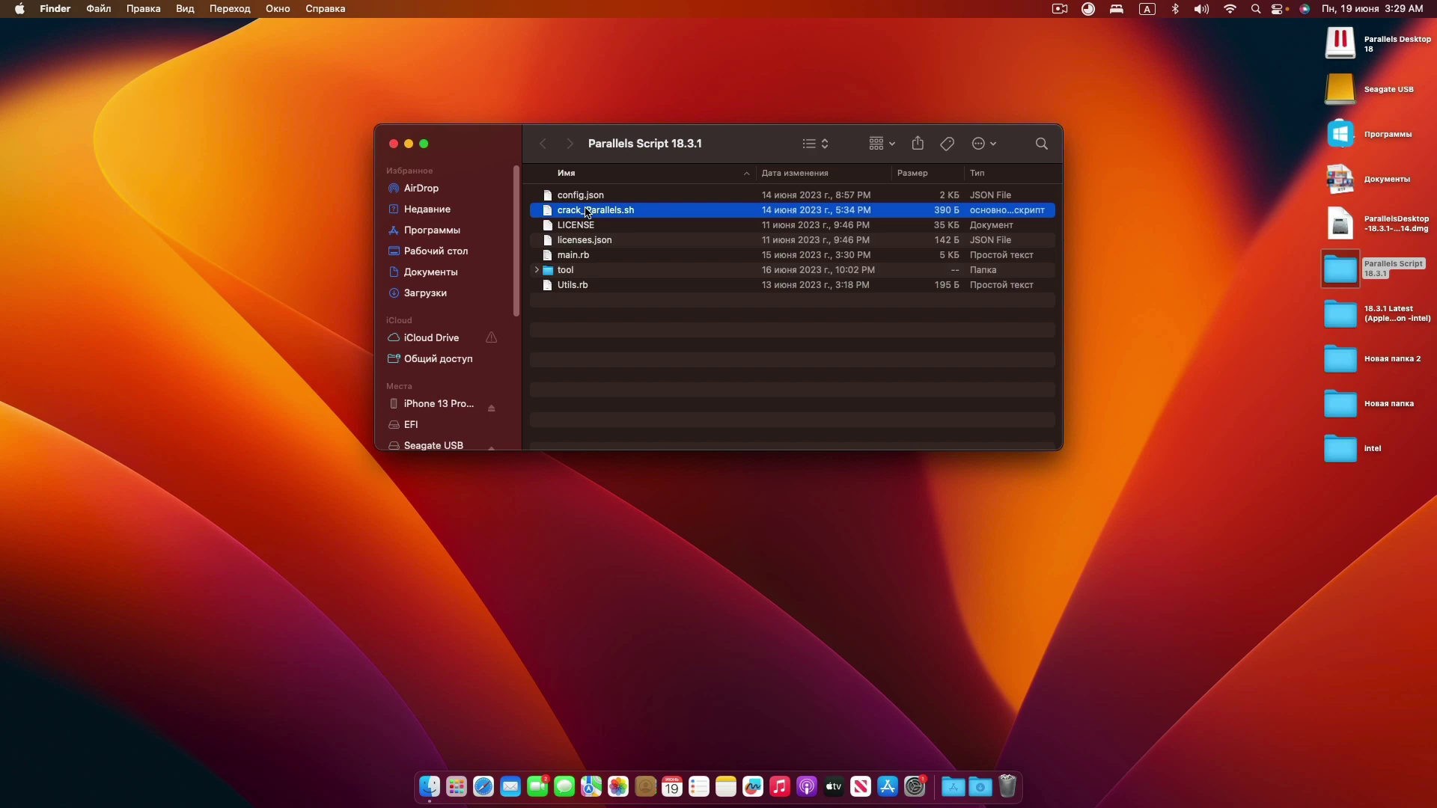
right_click(588, 212)
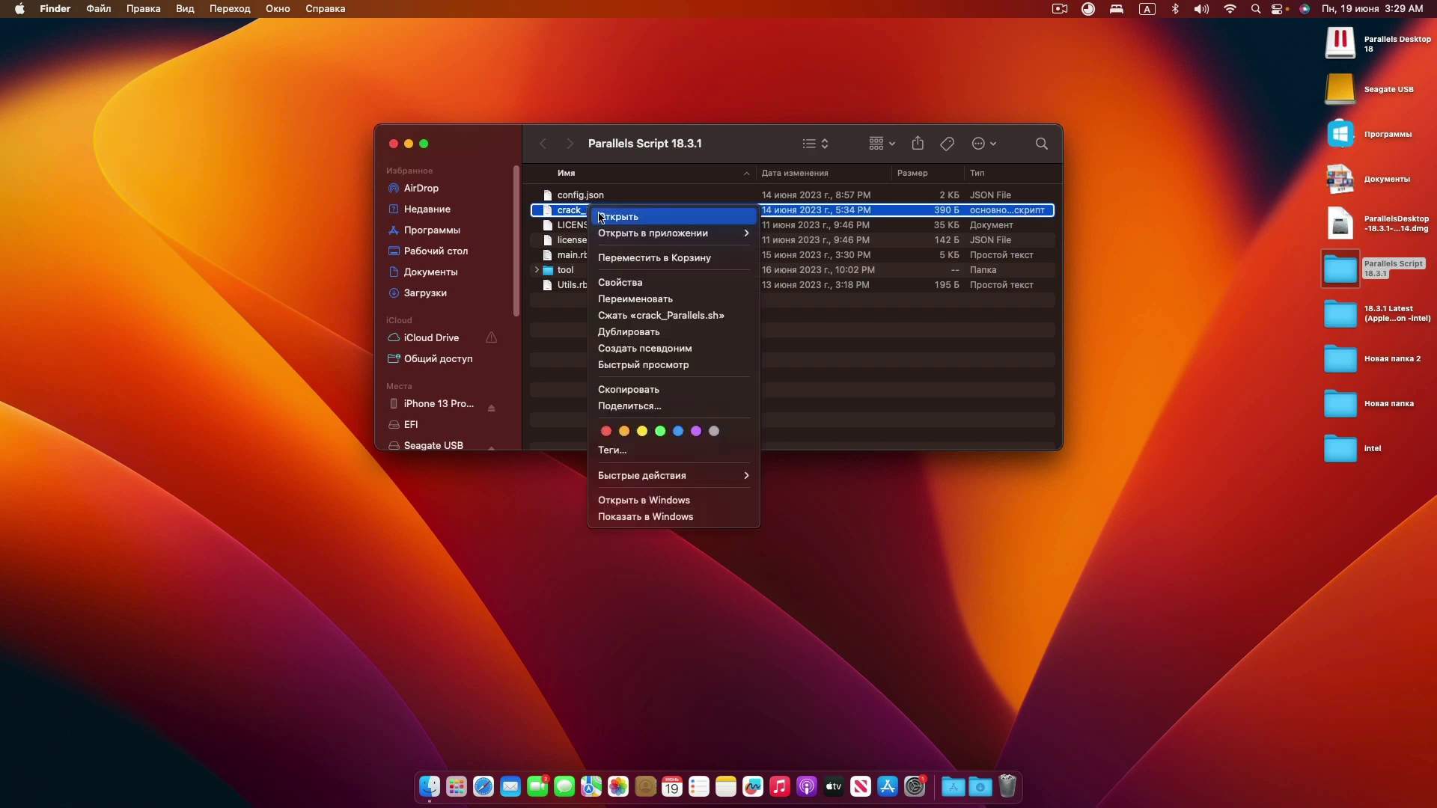
click(605, 217)
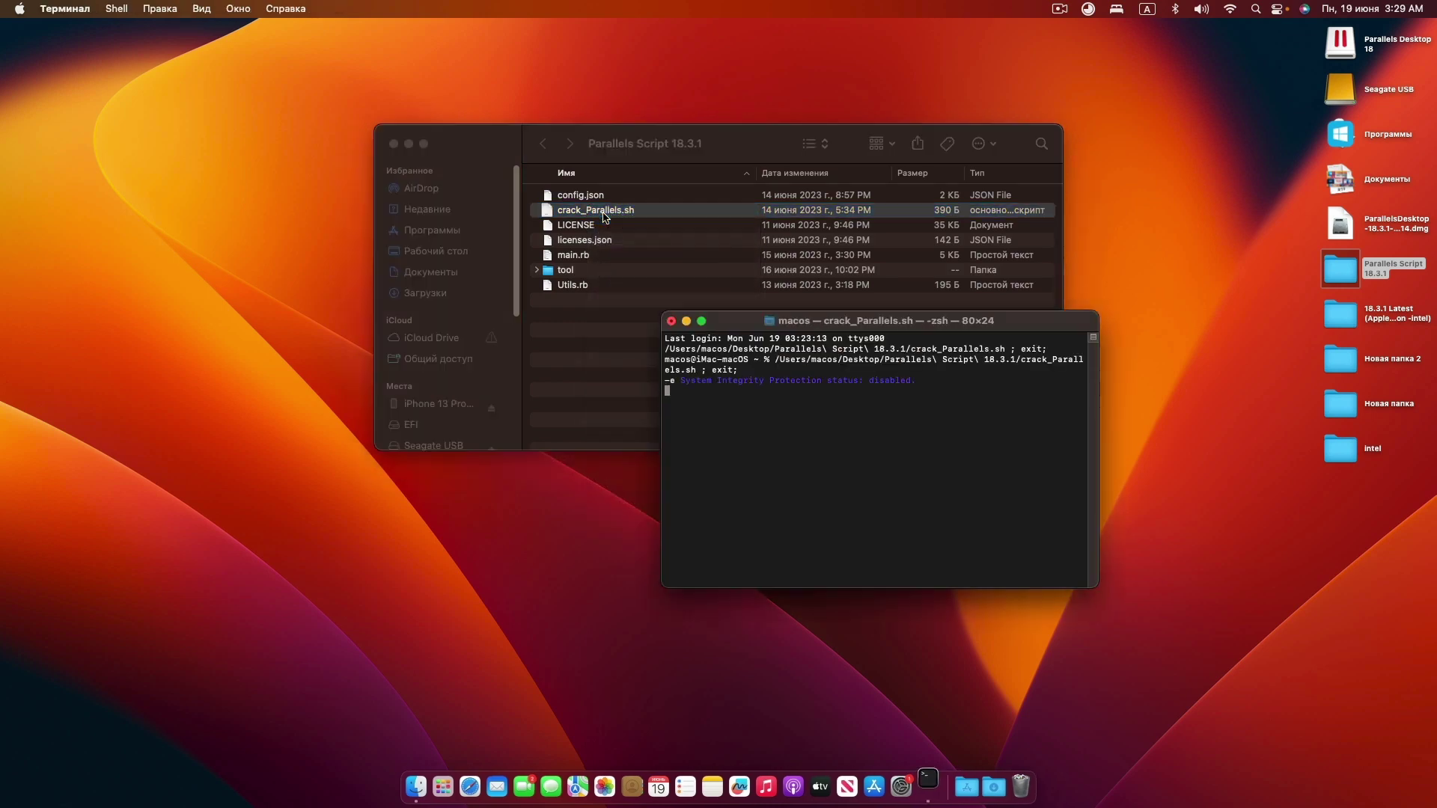
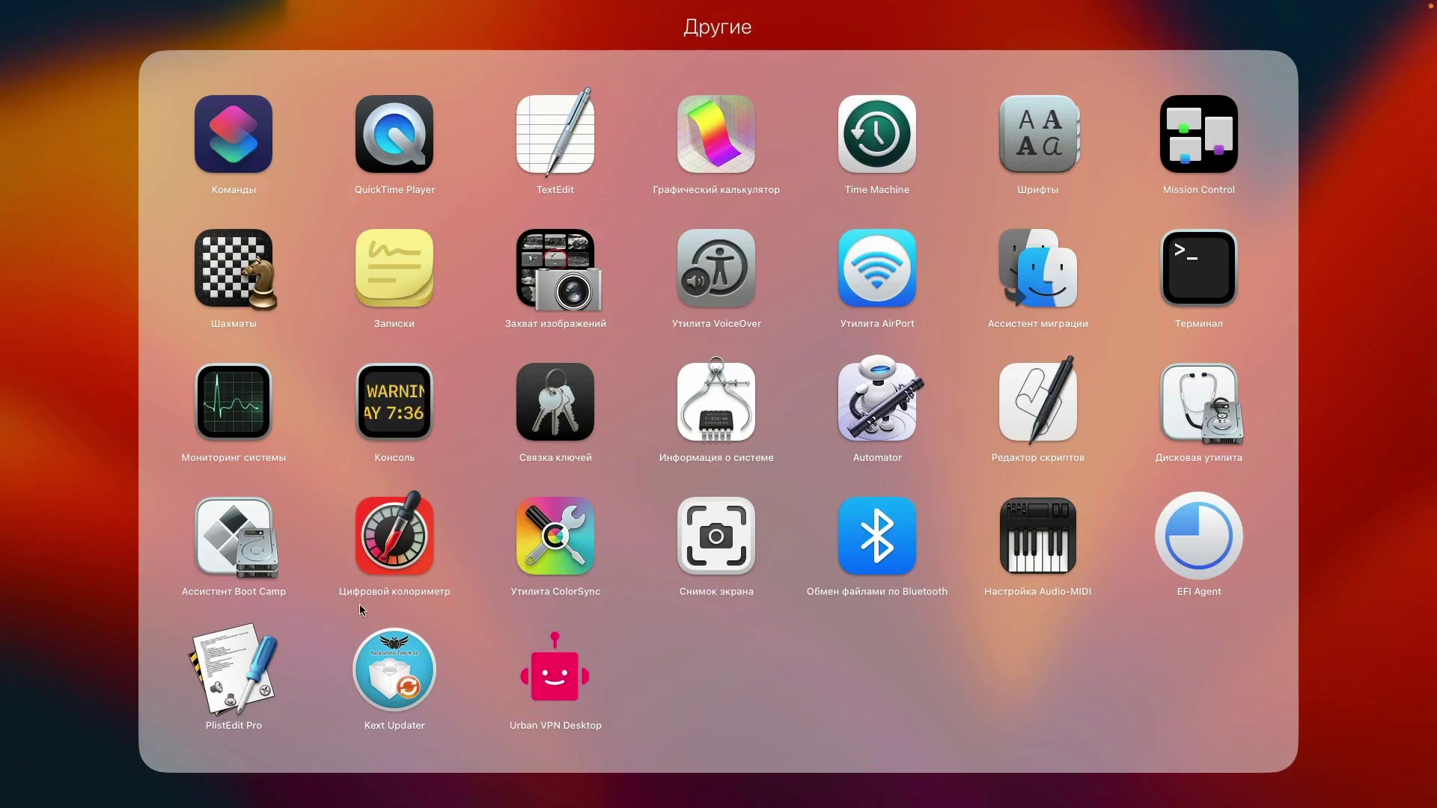
Launch Parallels Desktop, close the suspended Windows 11 virtual machine window and view the application's version and licence information
click(90, 391)
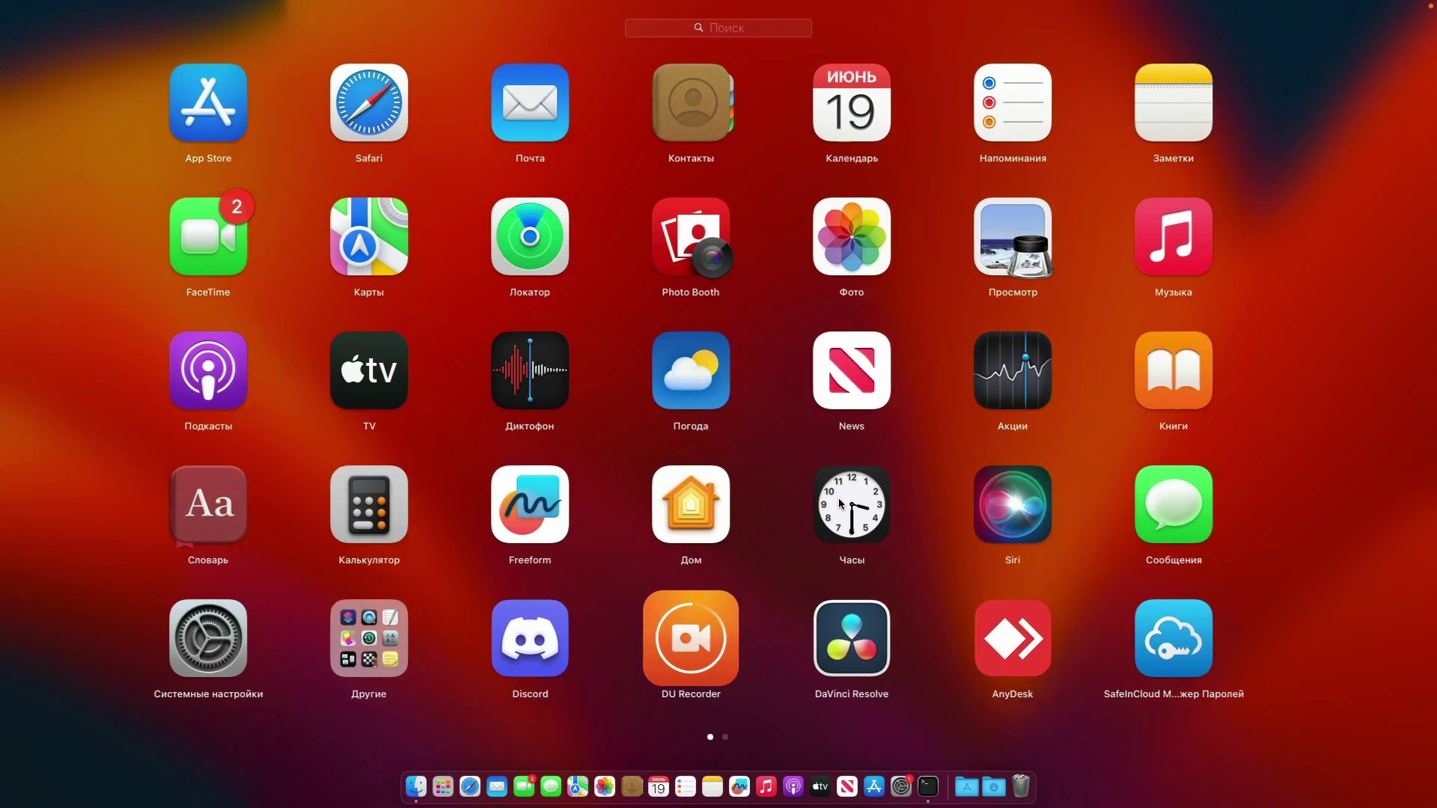
scroll(841, 504, right, 2)
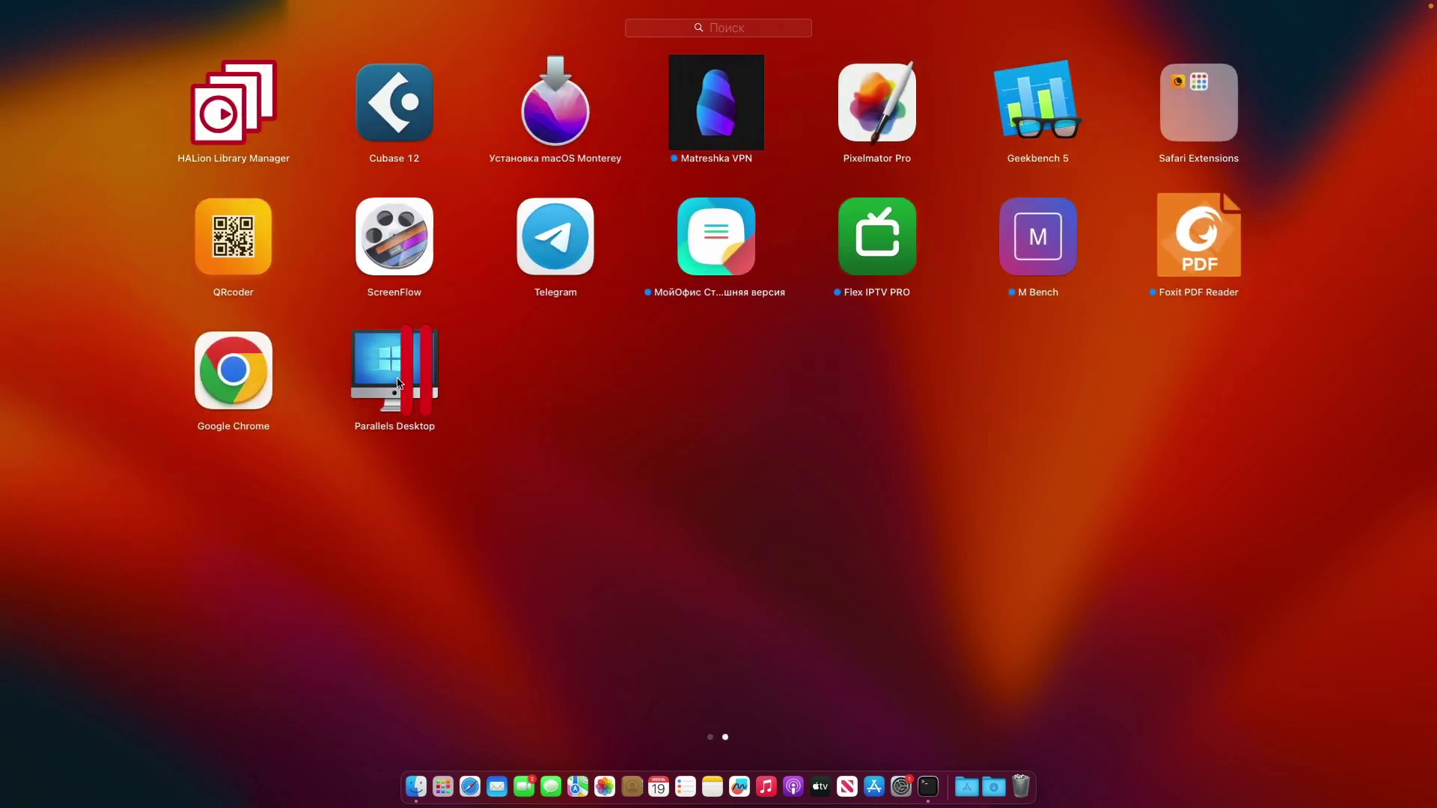
click(401, 379)
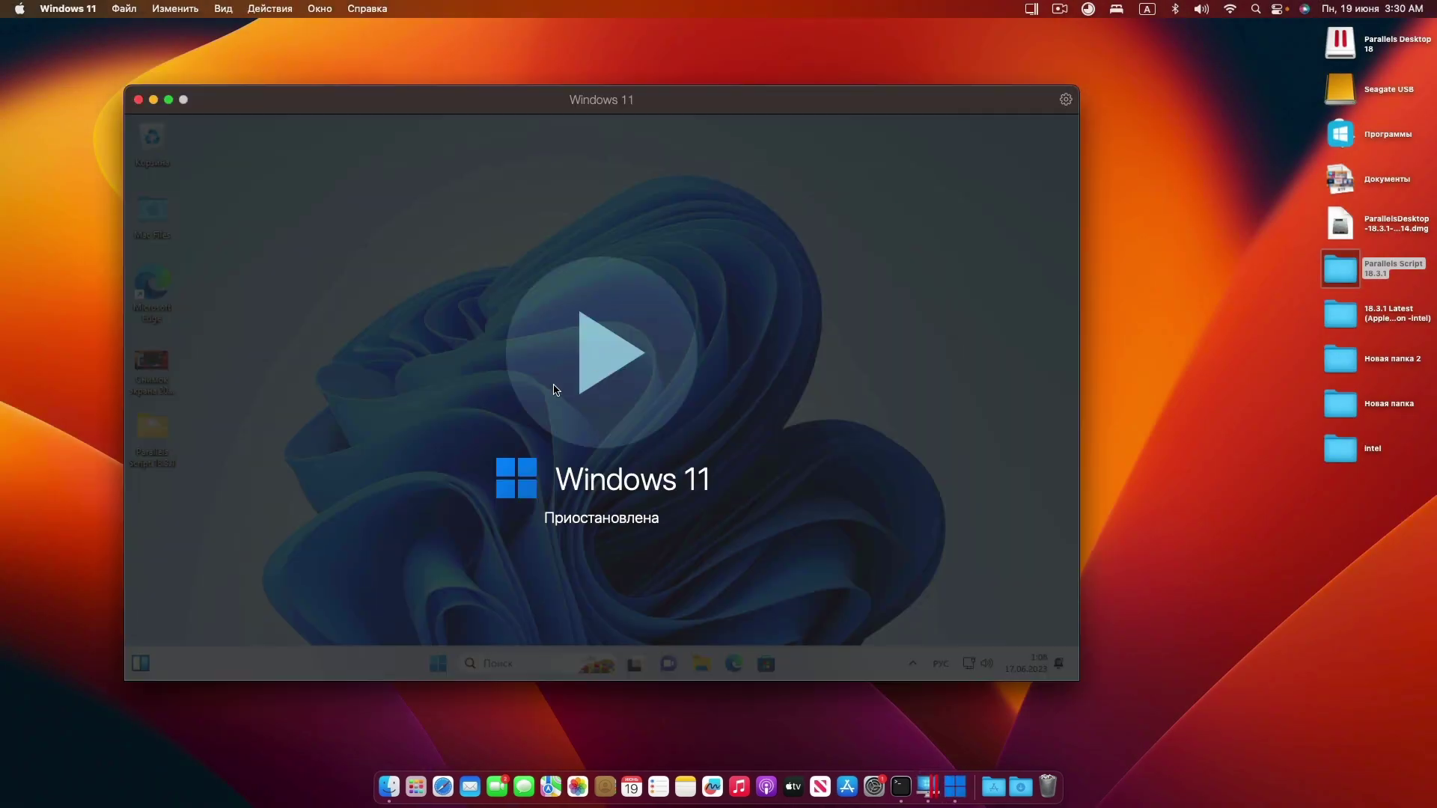
click(138, 99)
click(66, 7)
click(74, 32)
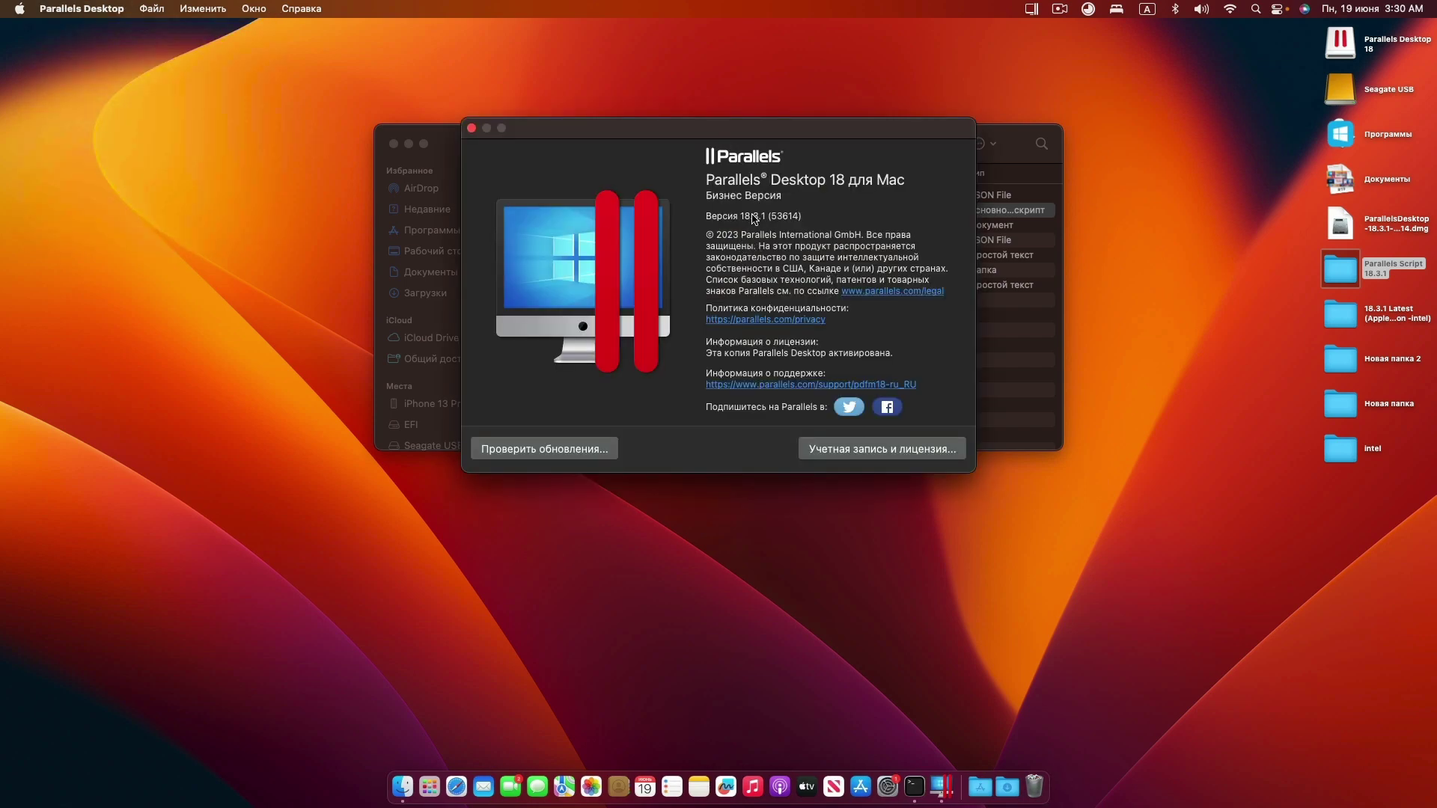
Open Matreshka VPN and sign in to it with the Apple ID account
click(429, 787)
click(665, 552)
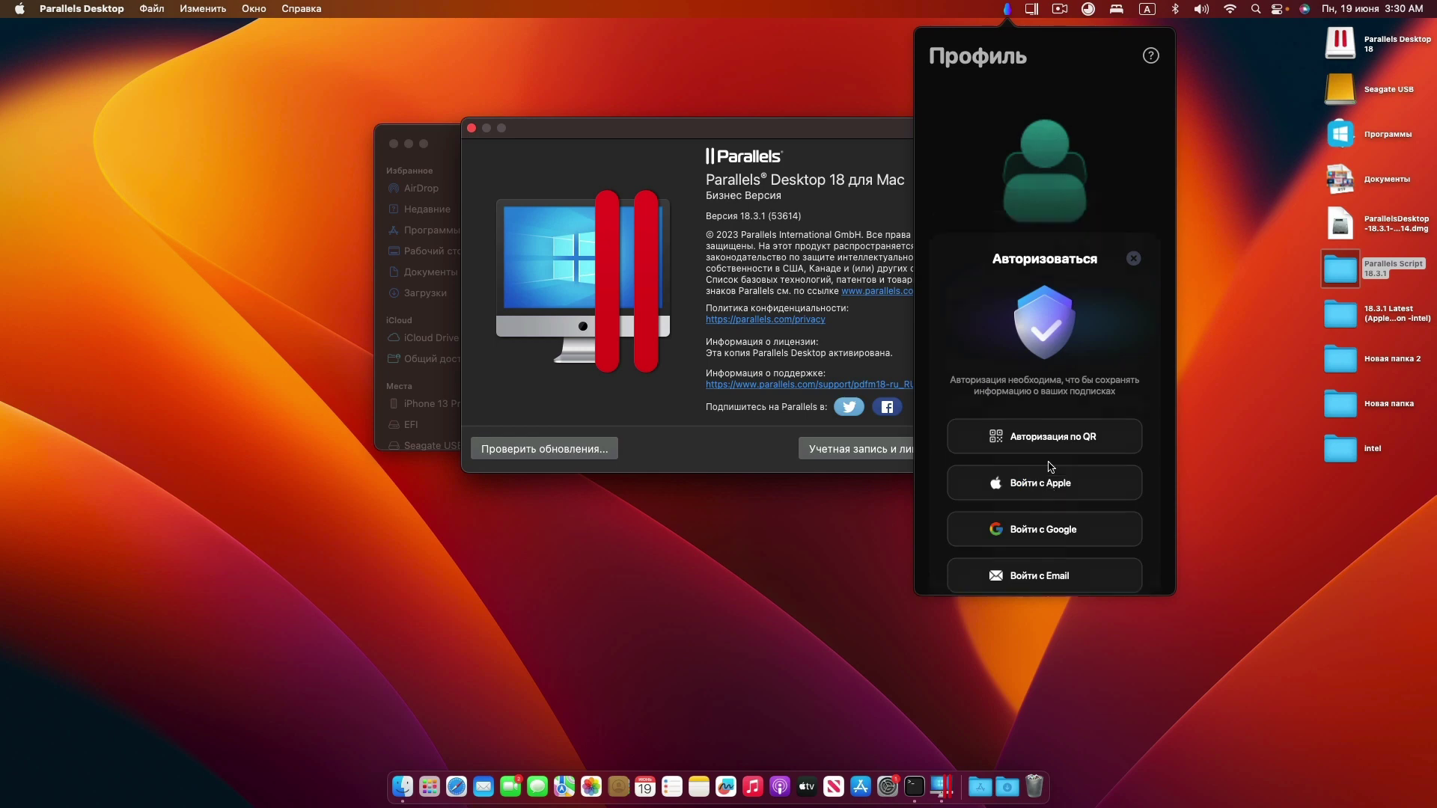
click(1051, 505)
click(1056, 459)
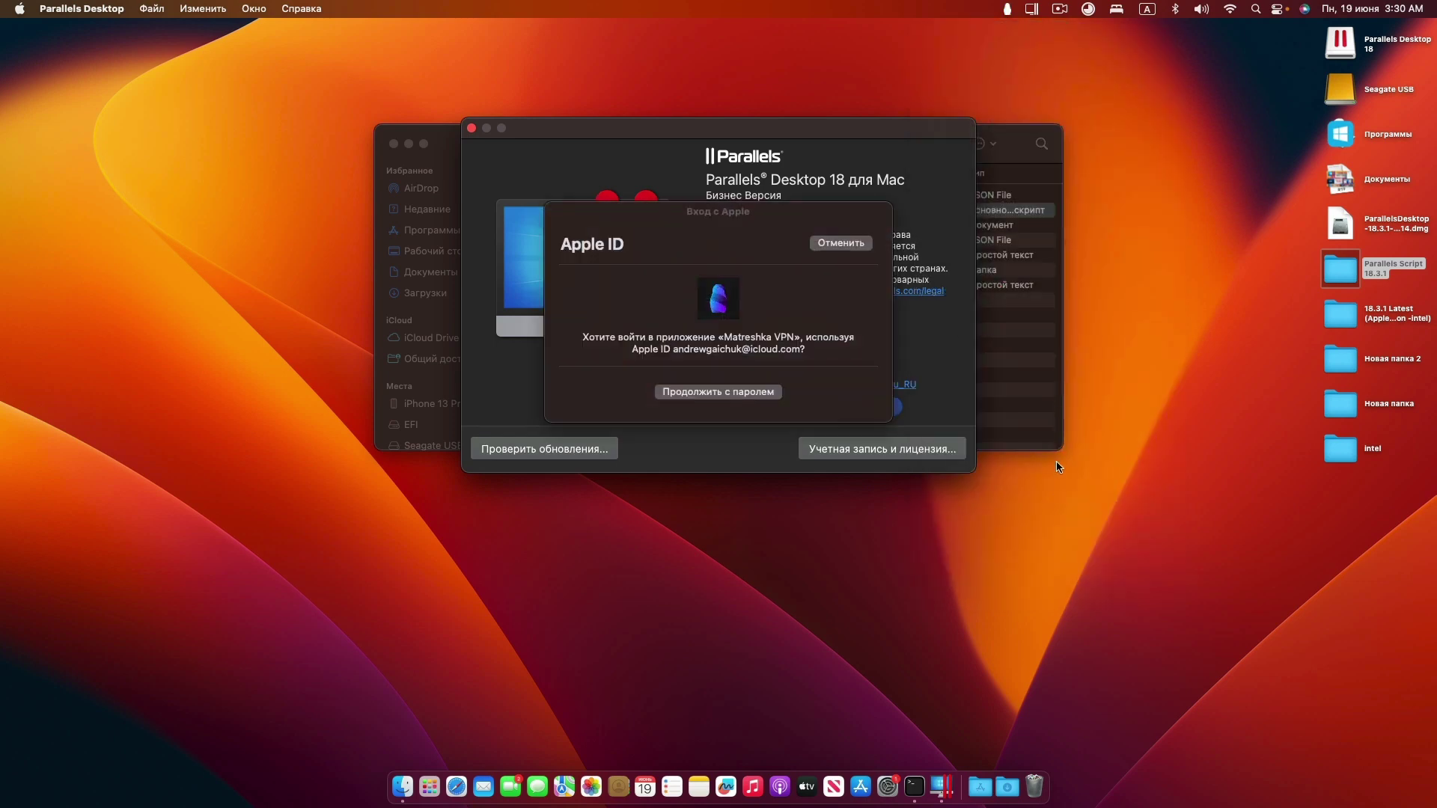
click(789, 389)
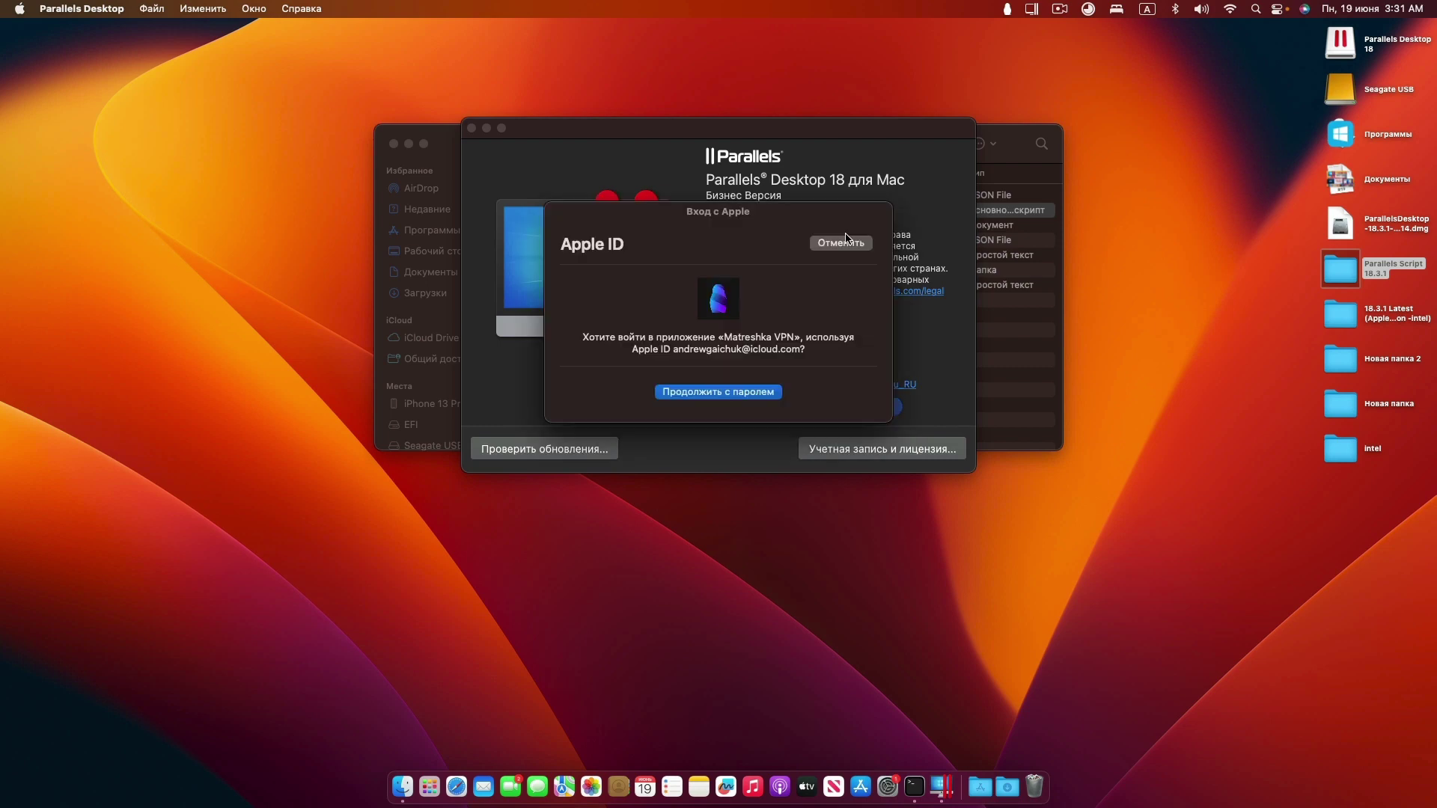
click(844, 240)
Browse the server list in Matreshka VPN and start a connection through the Germany server
click(1002, 10)
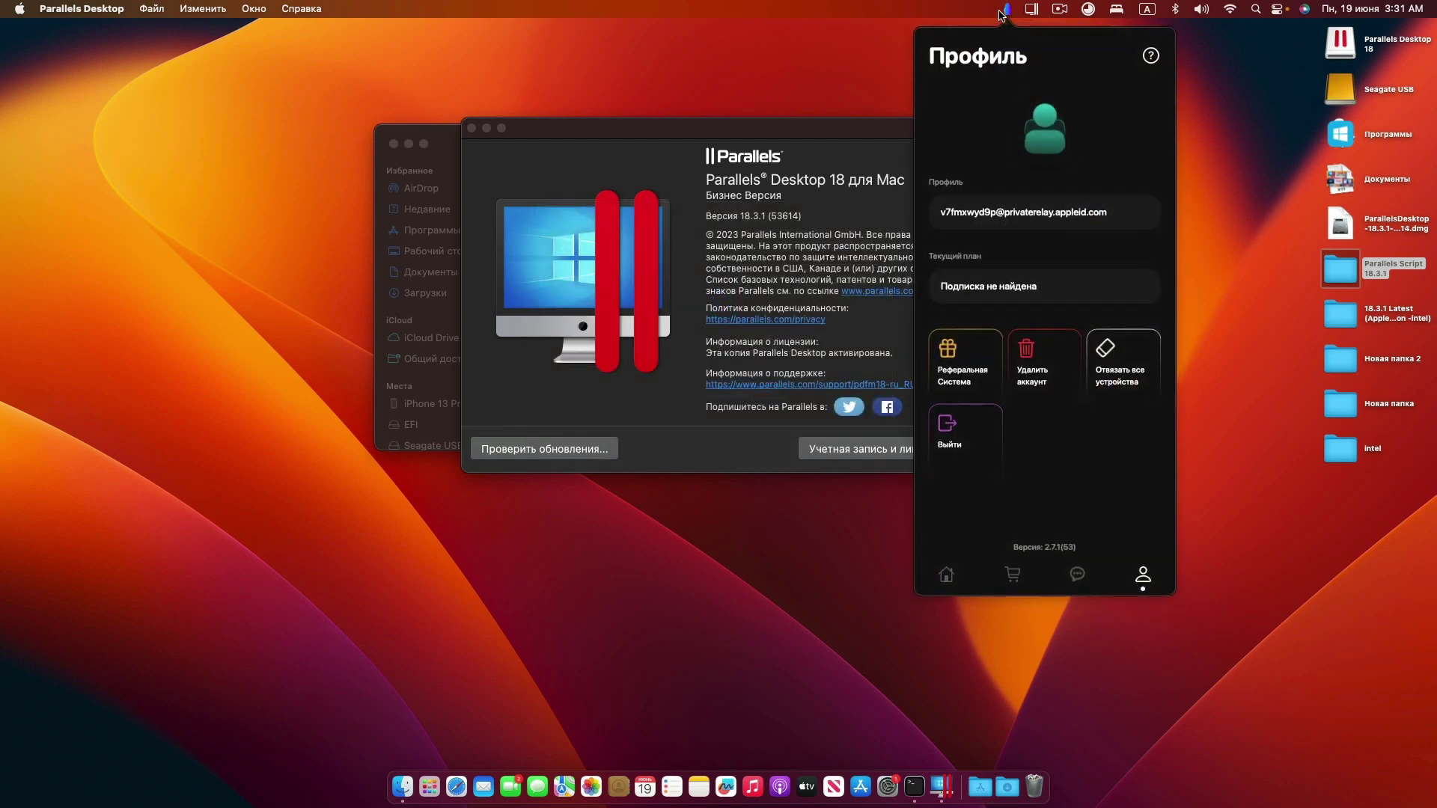
click(1002, 10)
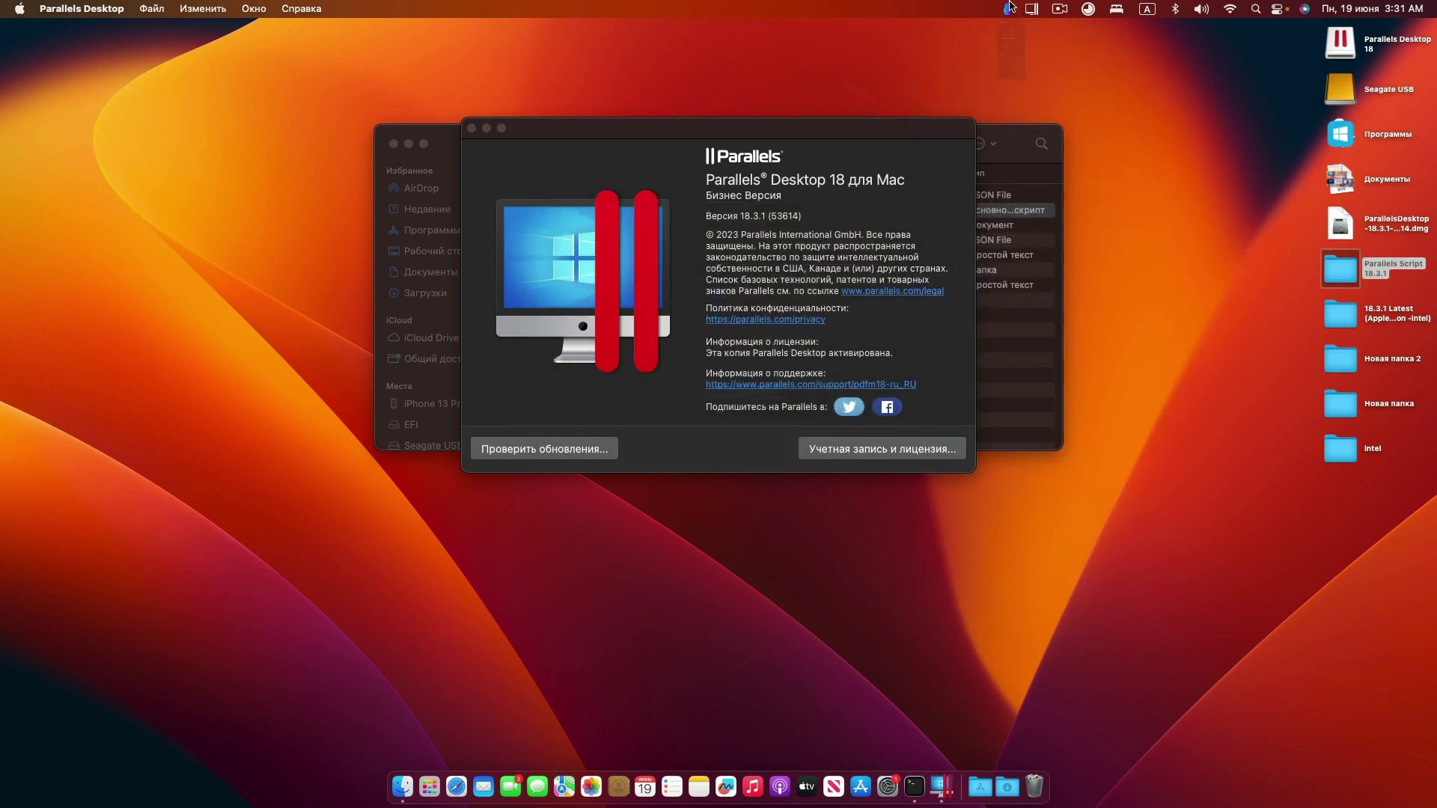
click(1007, 9)
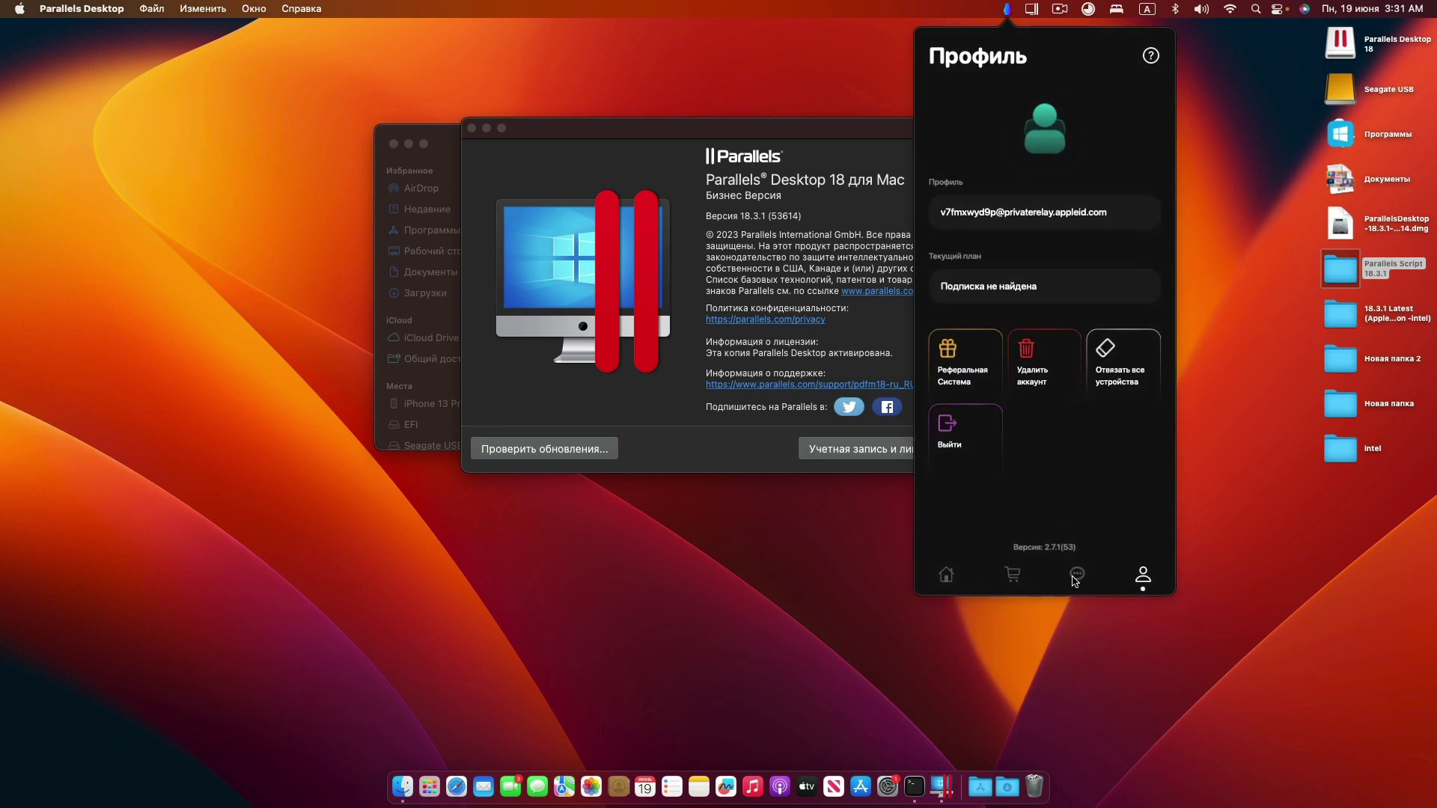
click(946, 575)
scroll(1012, 420, up, 10)
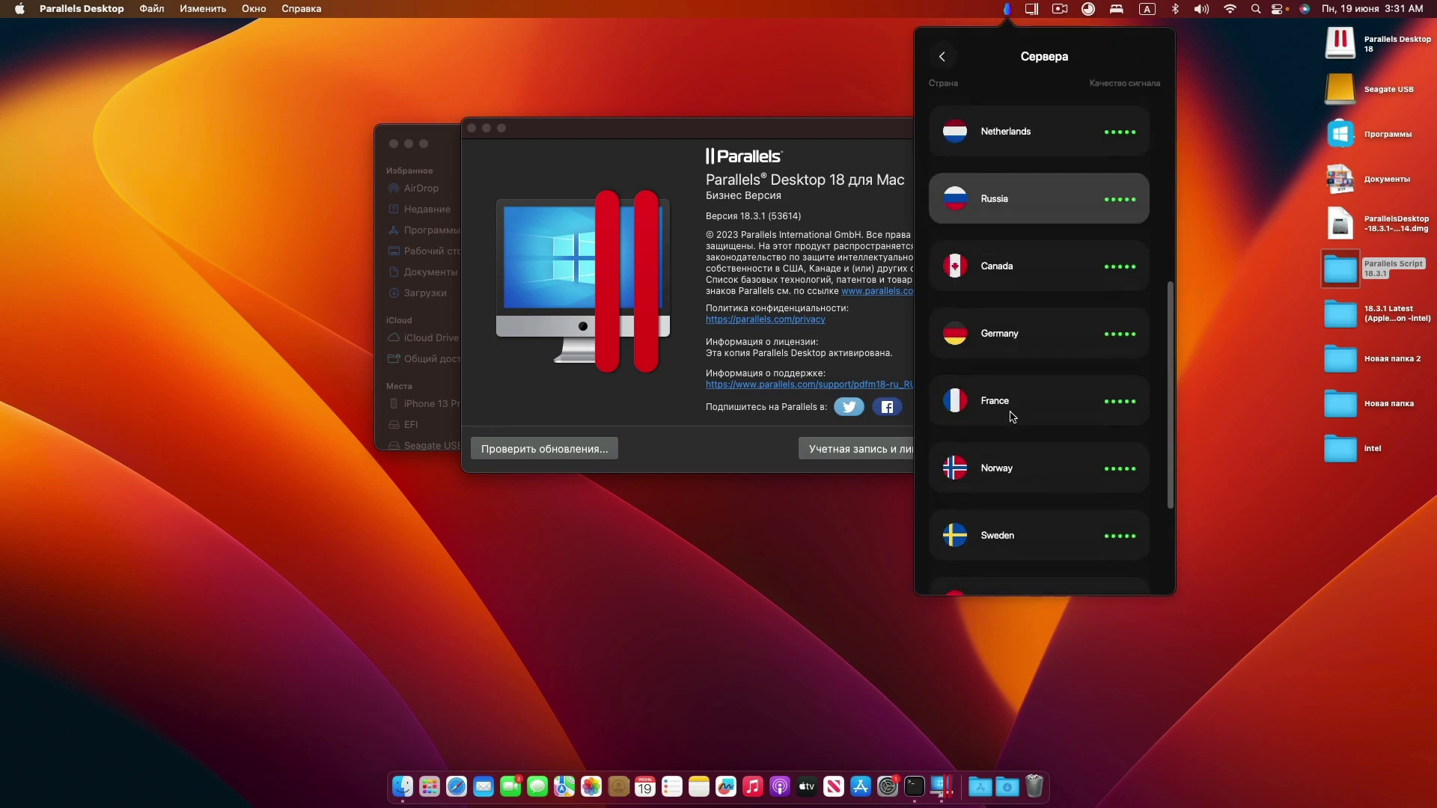
scroll(1005, 258, down, 3)
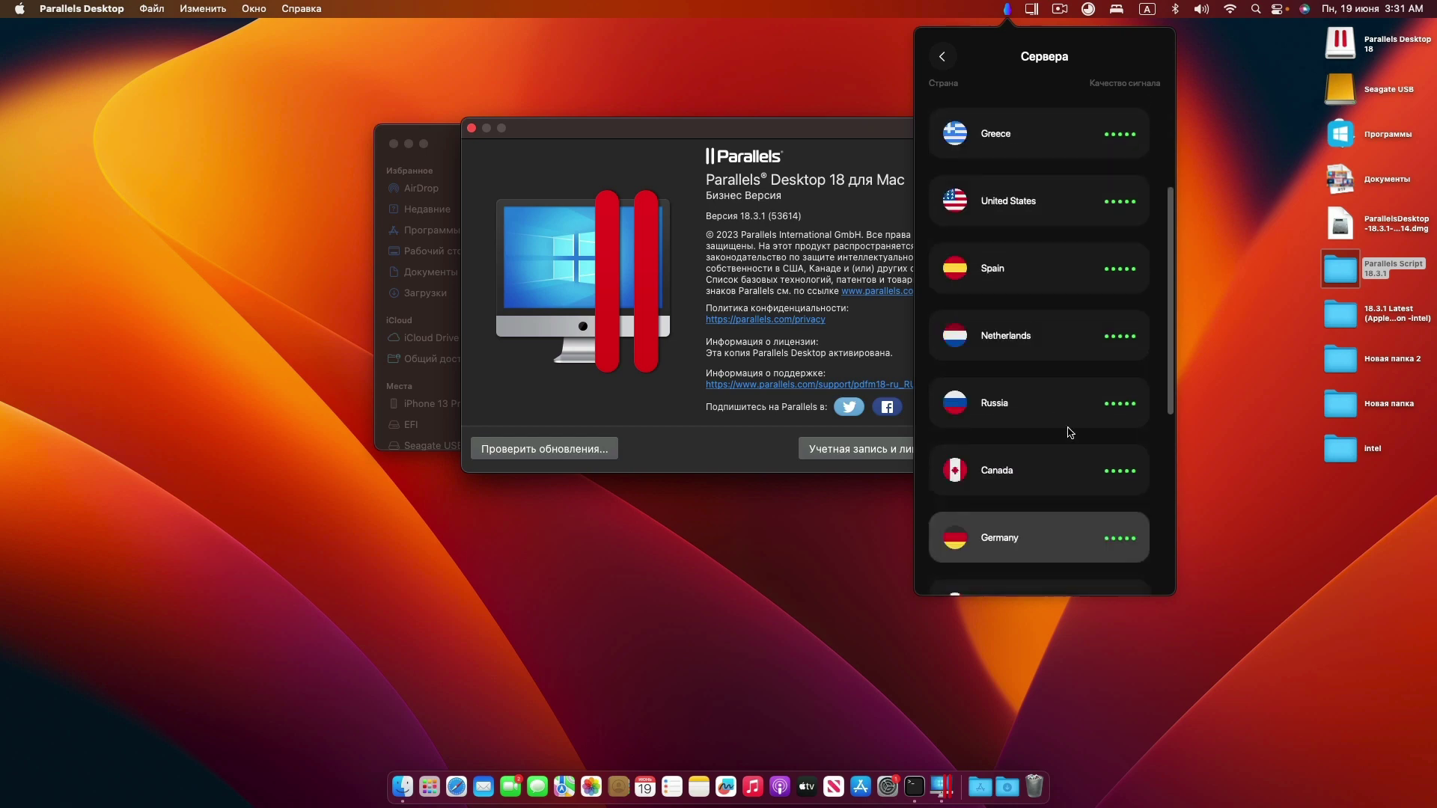
click(942, 57)
click(1040, 184)
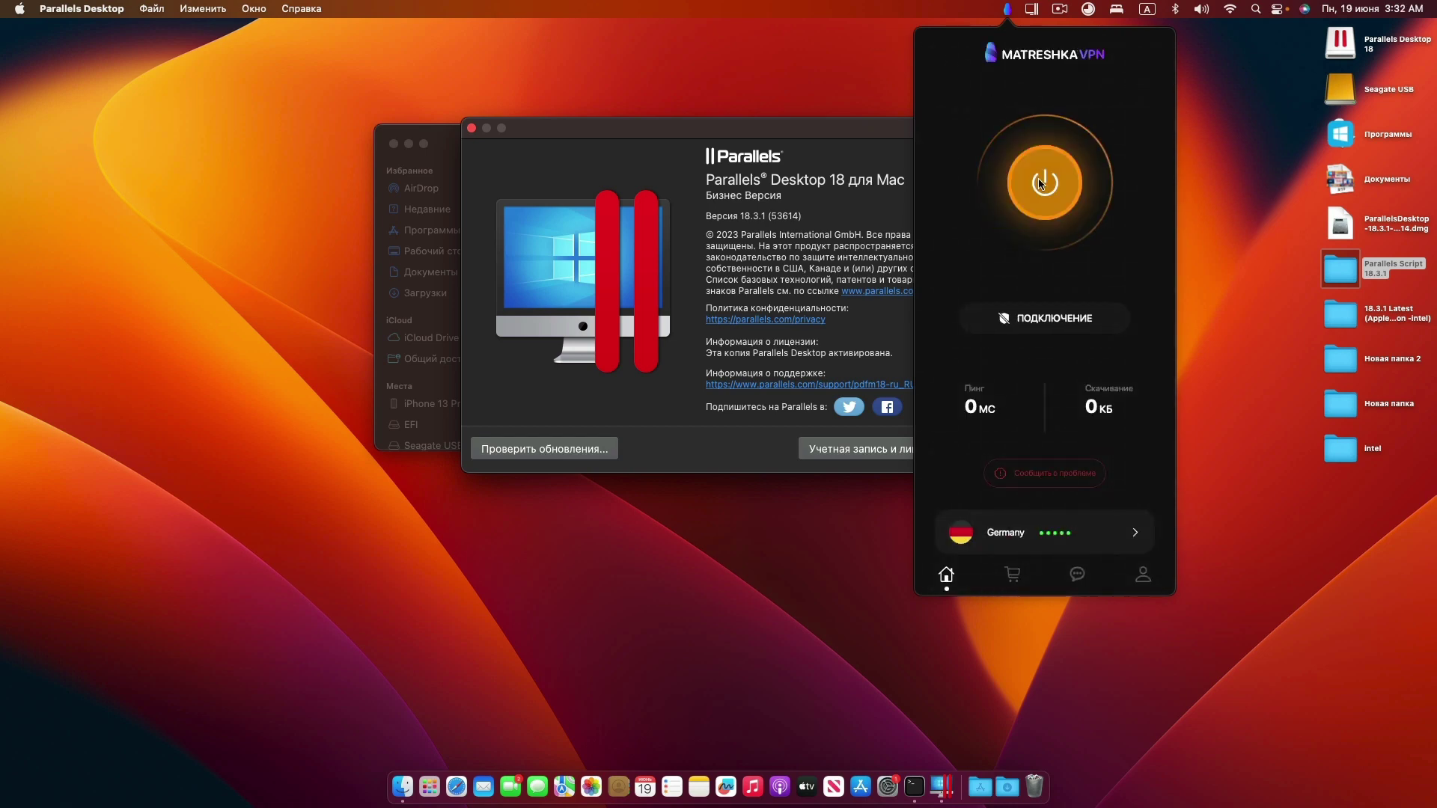
Check Parallels Desktop for updates and display the Mac's system information window beside the Parallels windows
click(544, 449)
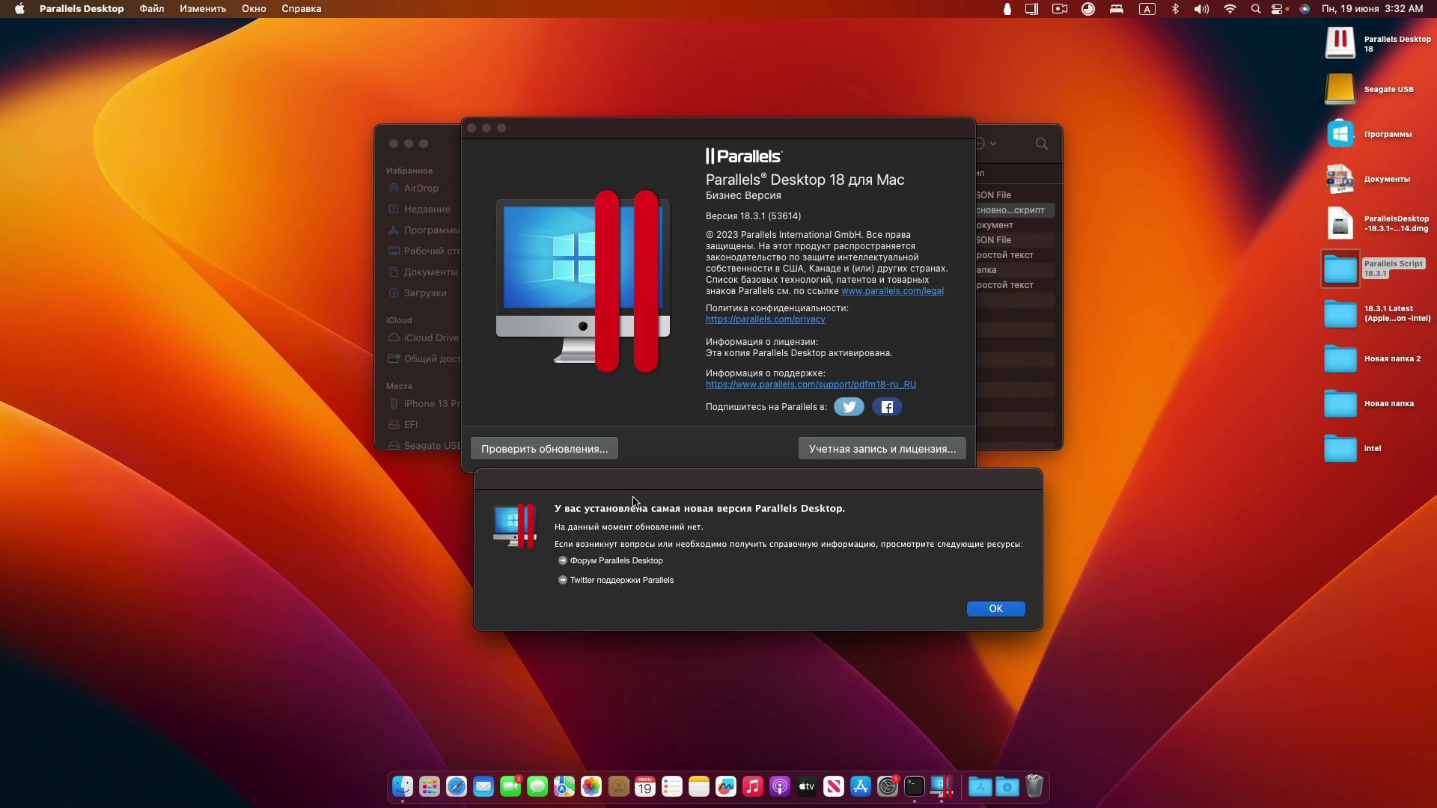
click(16, 8)
click(105, 35)
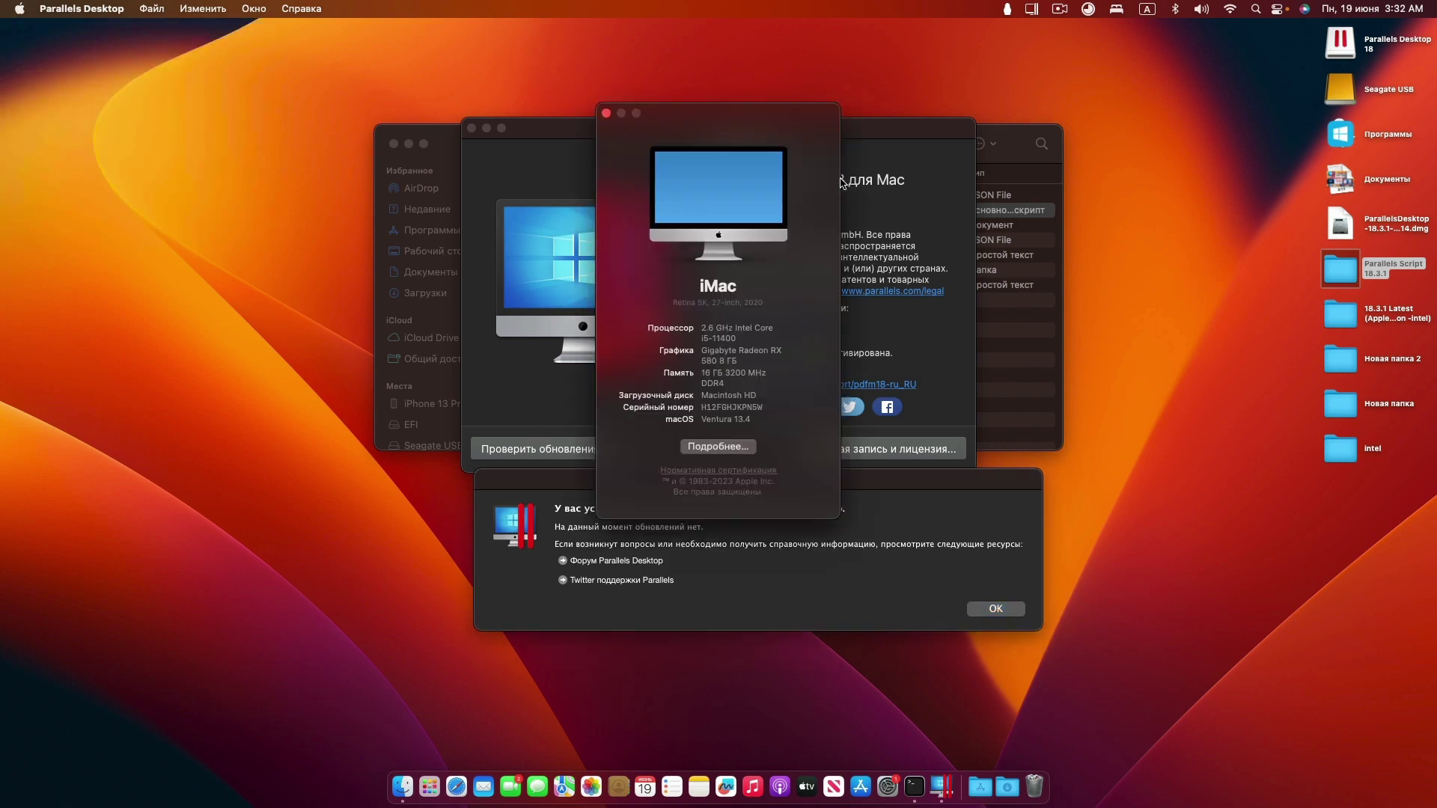
drag(693, 137, 1092, 157)
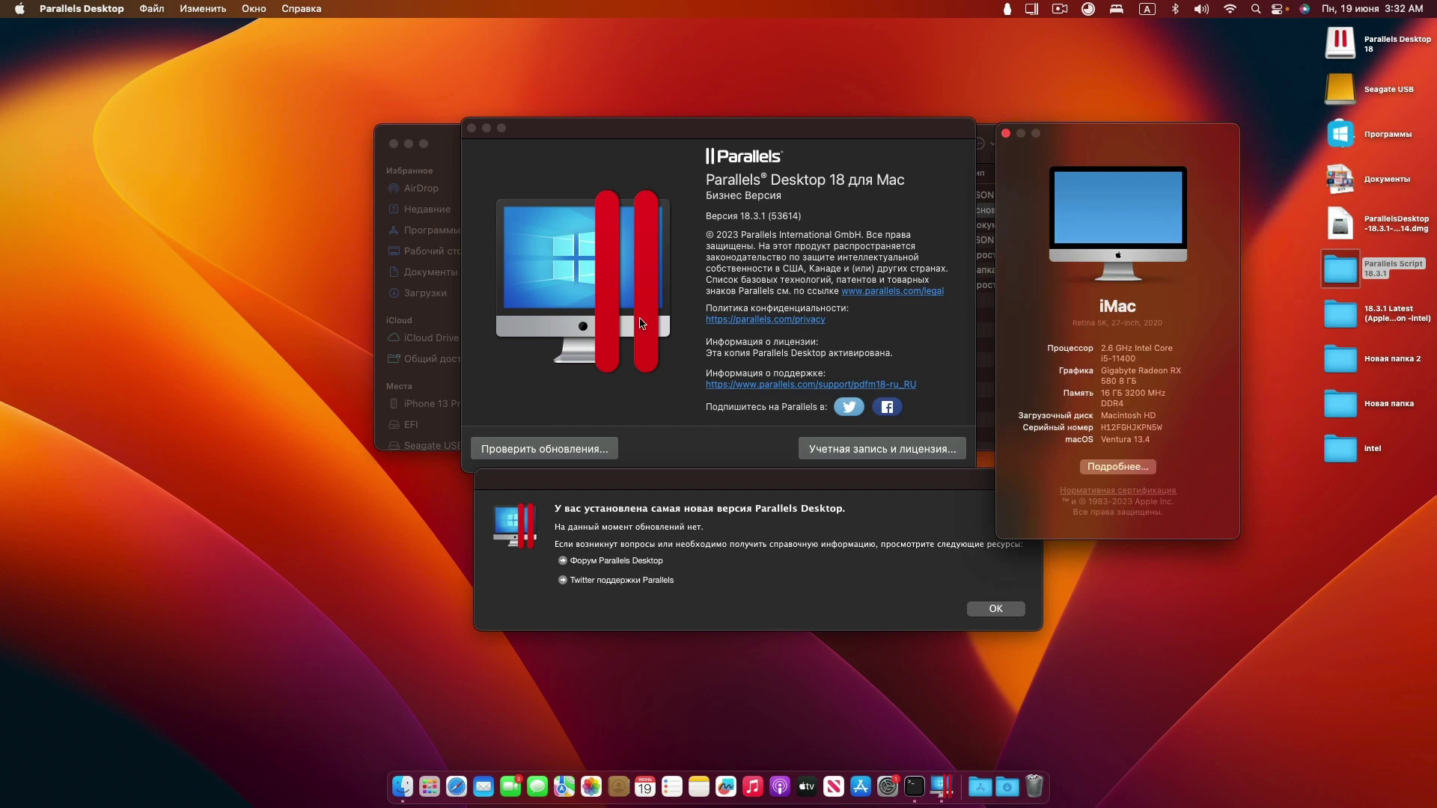
Open the Parallels Desktop Control Center over the other windows and resume the suspended Windows 11 virtual machine
click(940, 793)
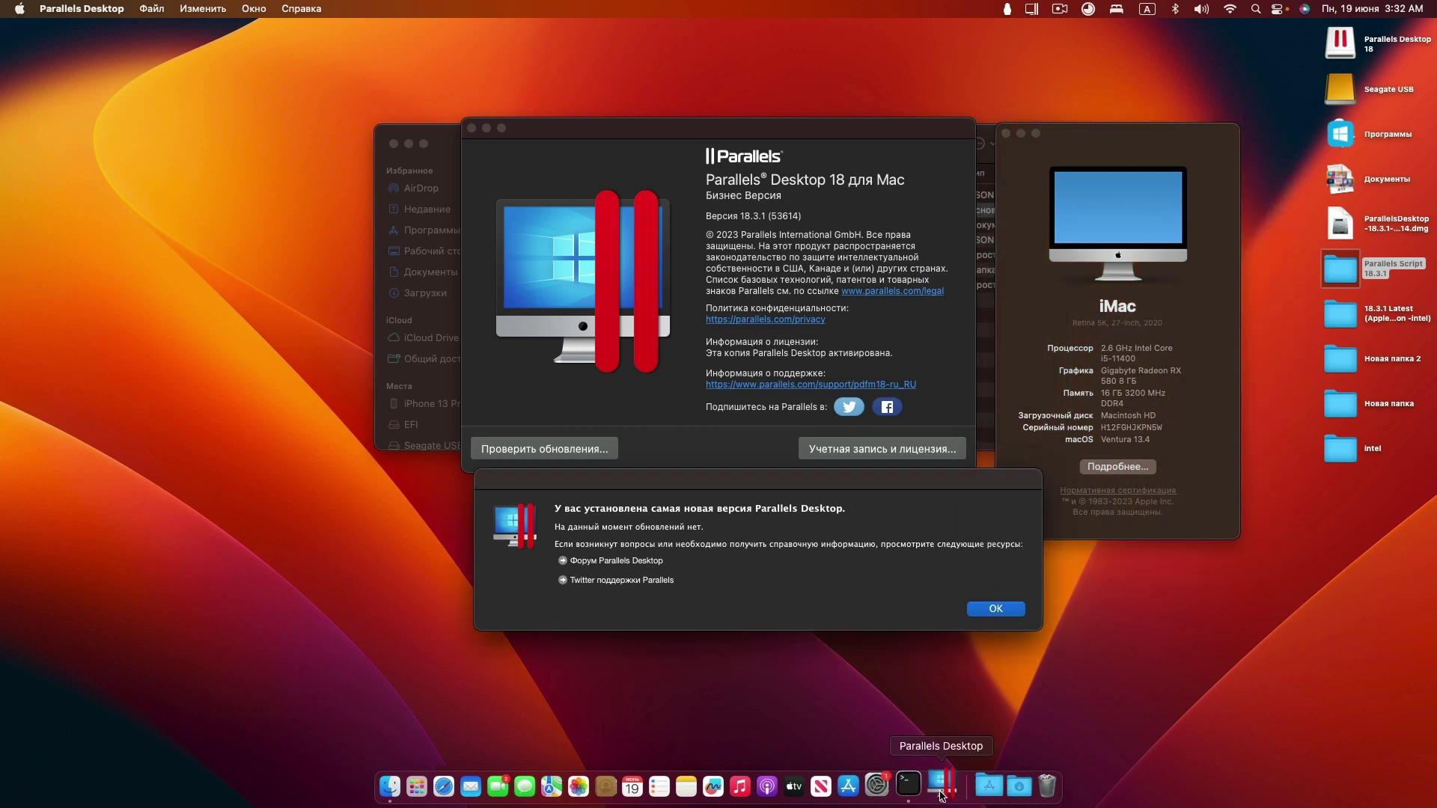
click(1032, 9)
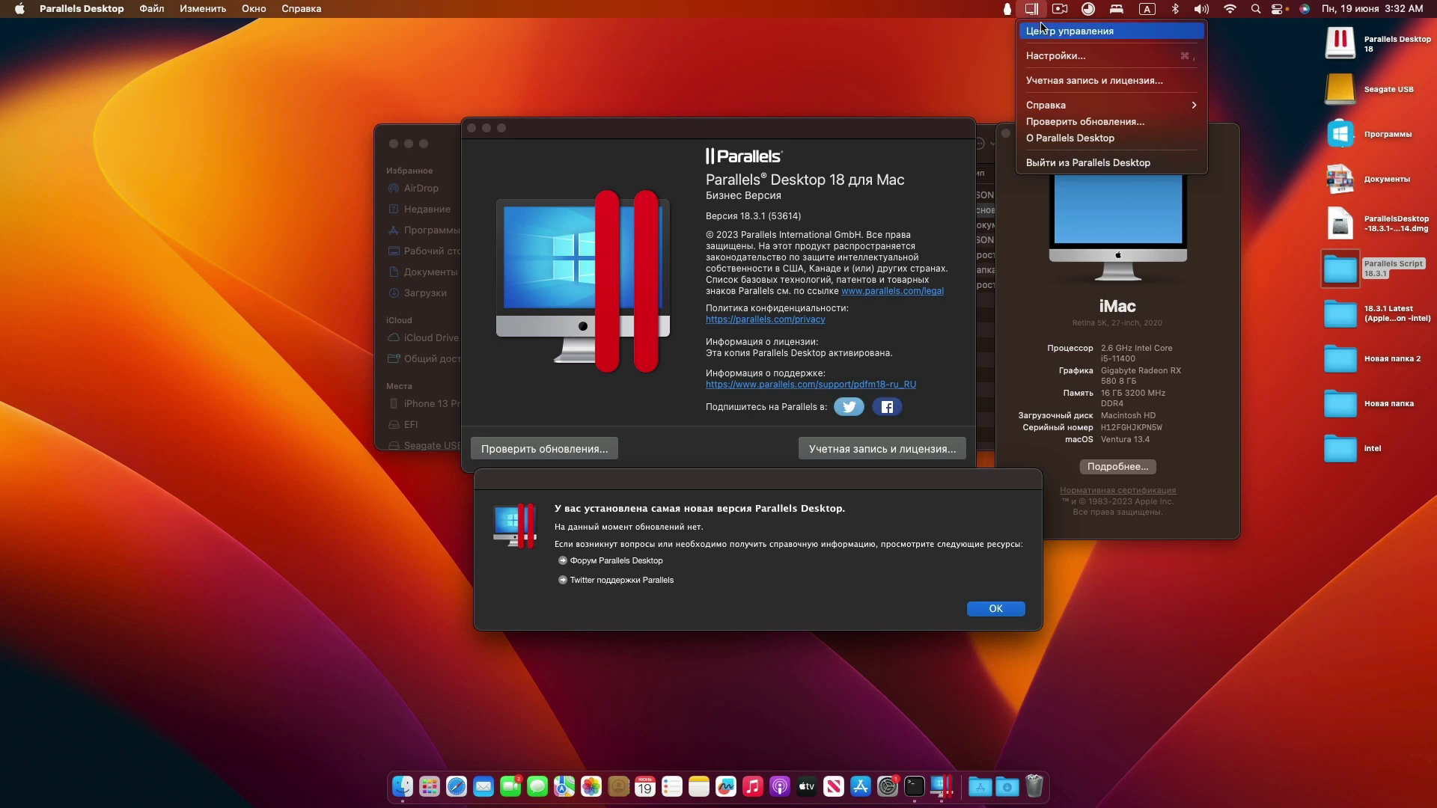
click(1046, 33)
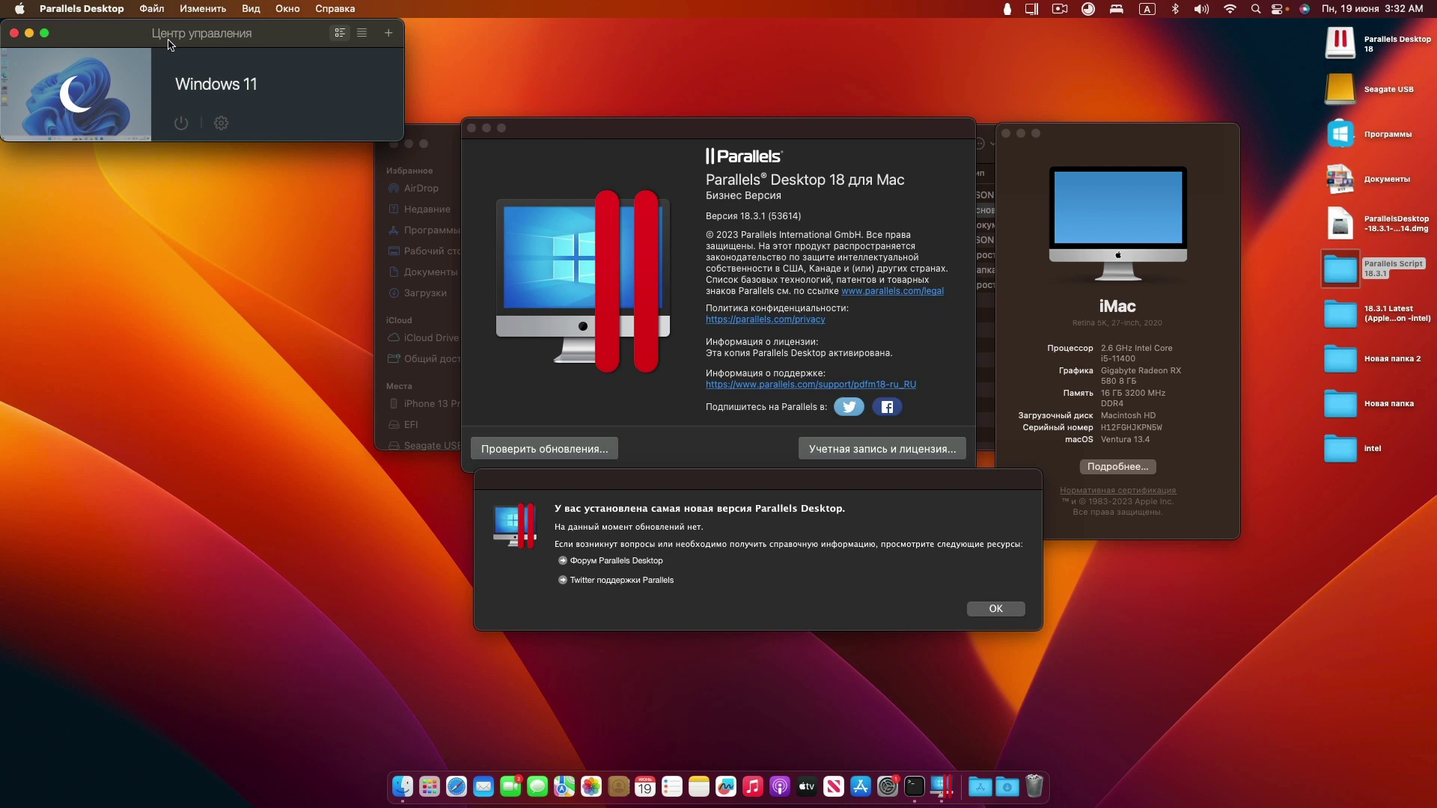
drag(173, 45, 516, 184)
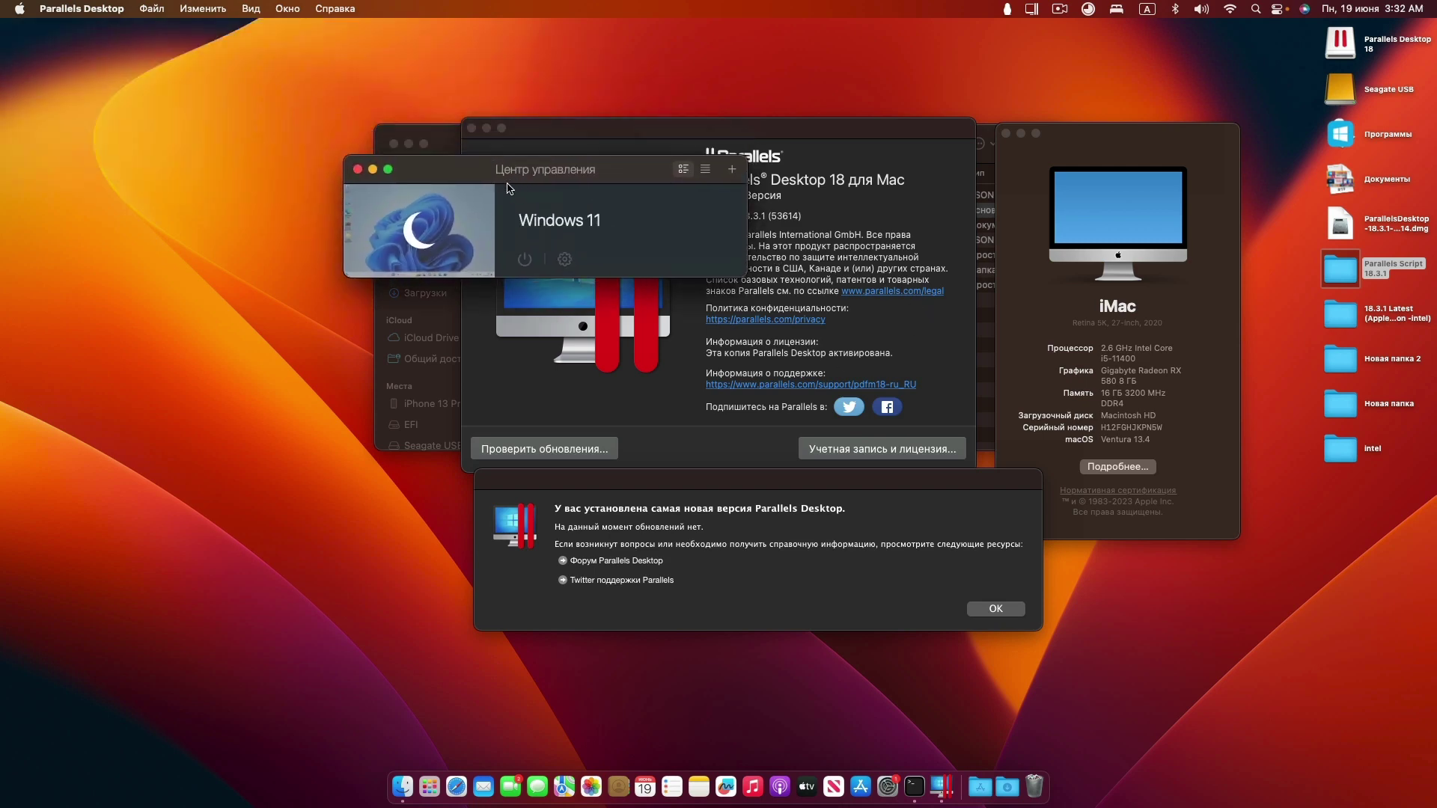
click(529, 259)
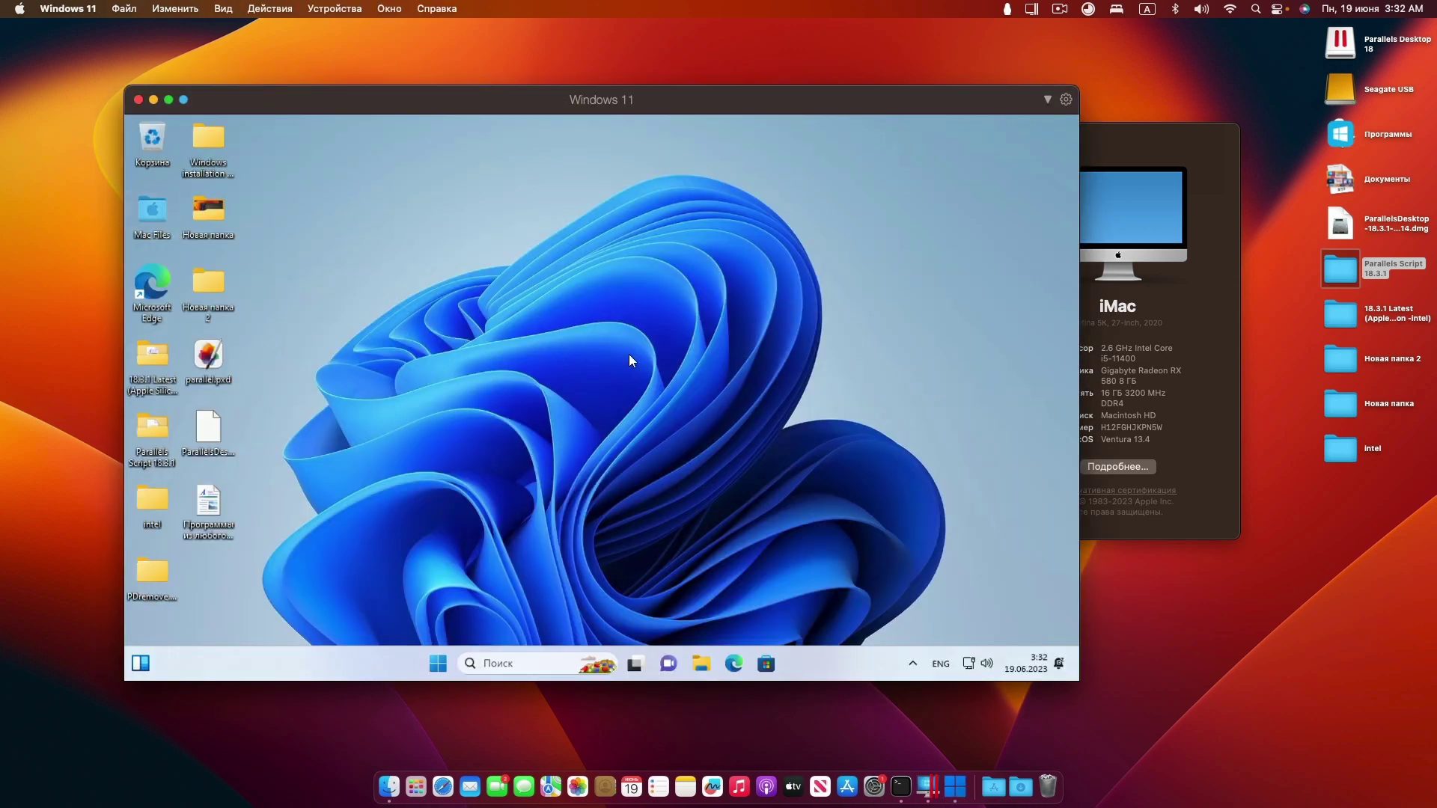
View the device specifications of Windows 11 in its system settings, then close the settings window
click(438, 663)
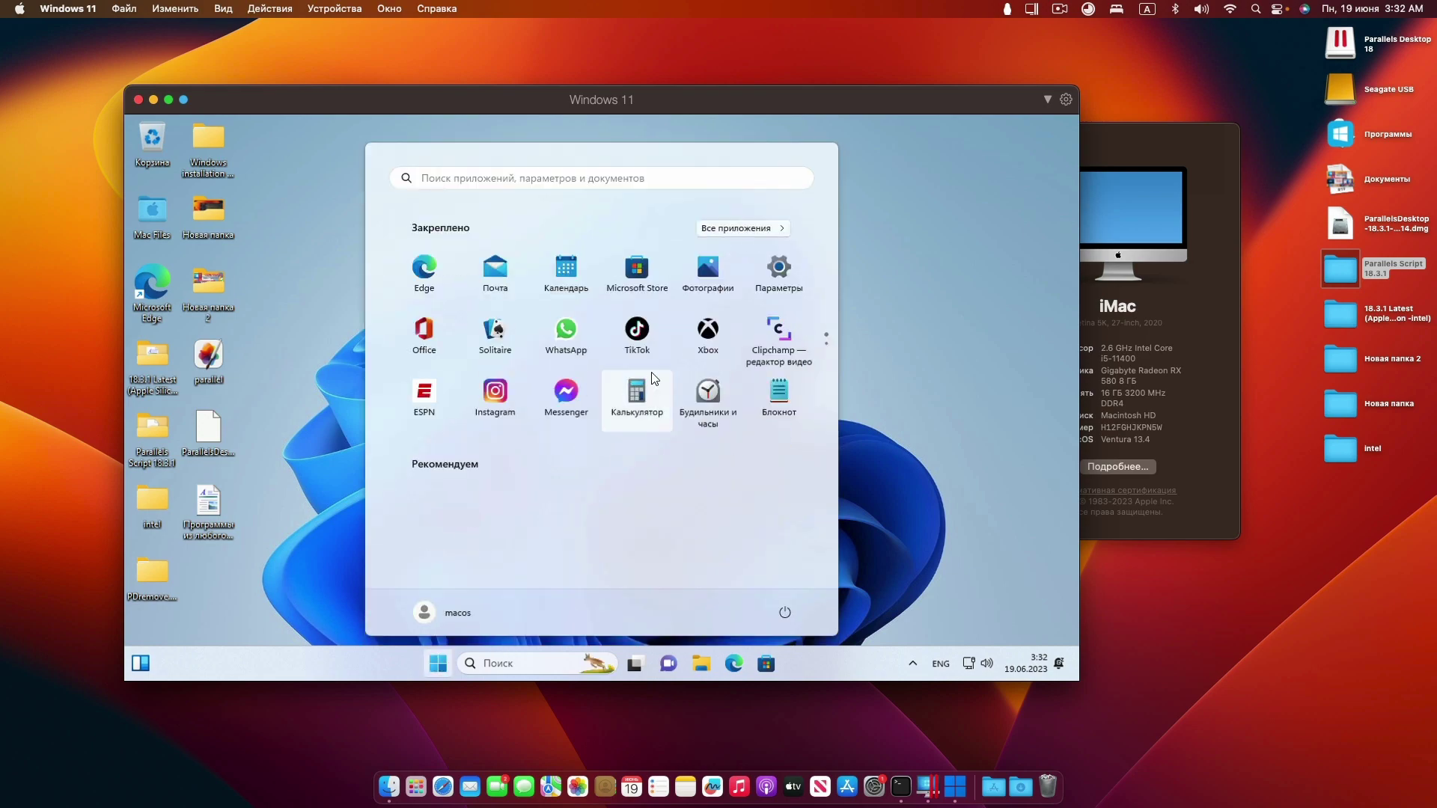
click(768, 276)
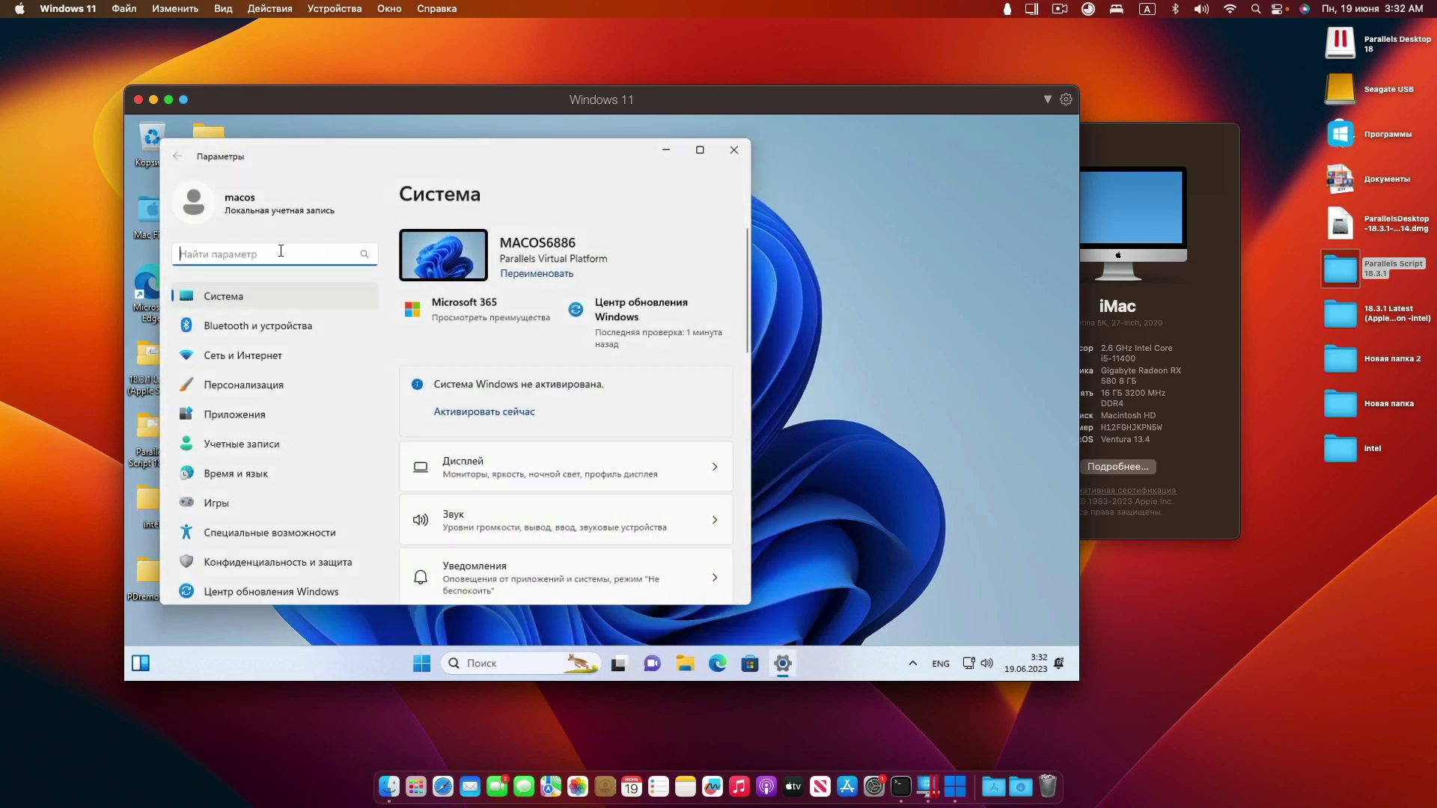
scroll(482, 487, down, 10)
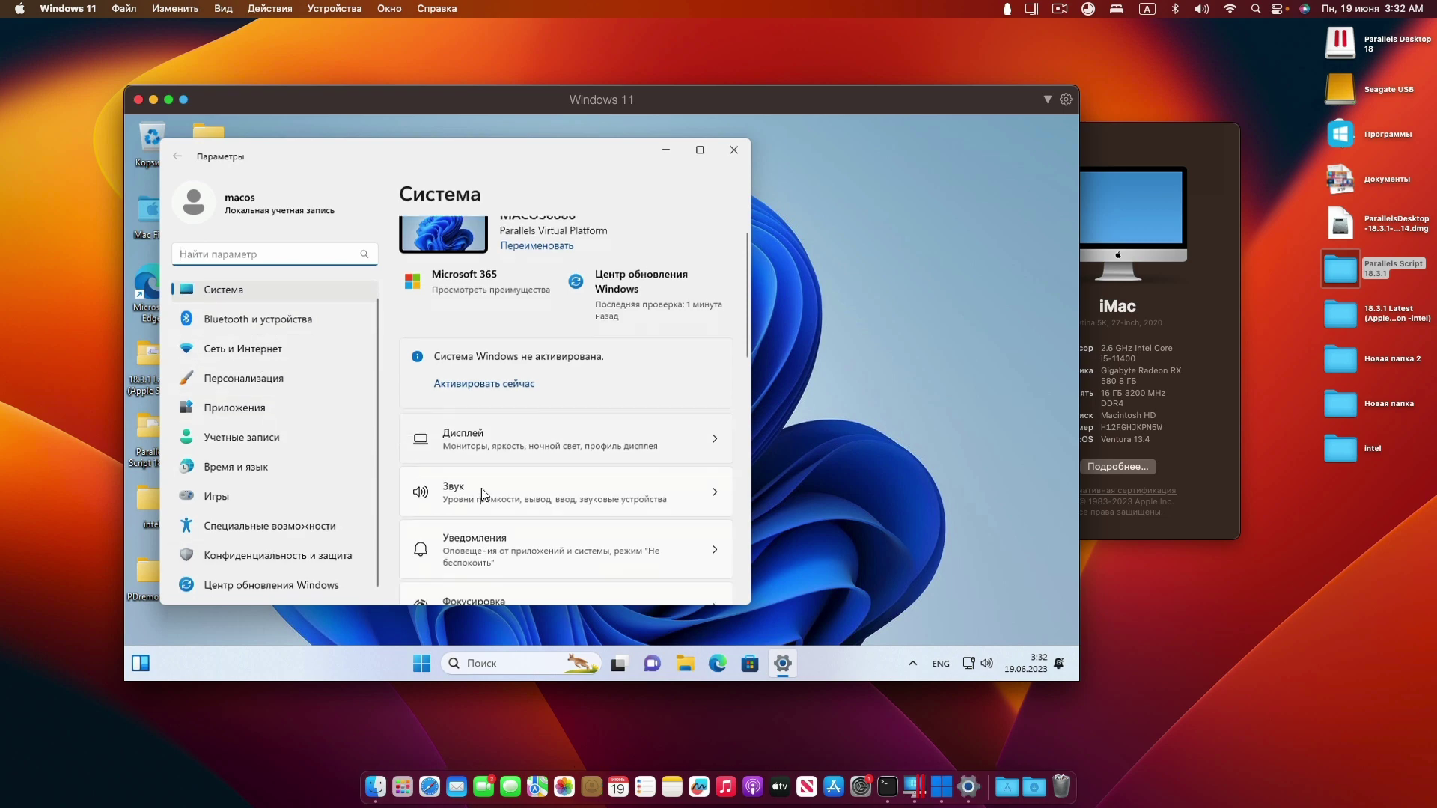
click(487, 542)
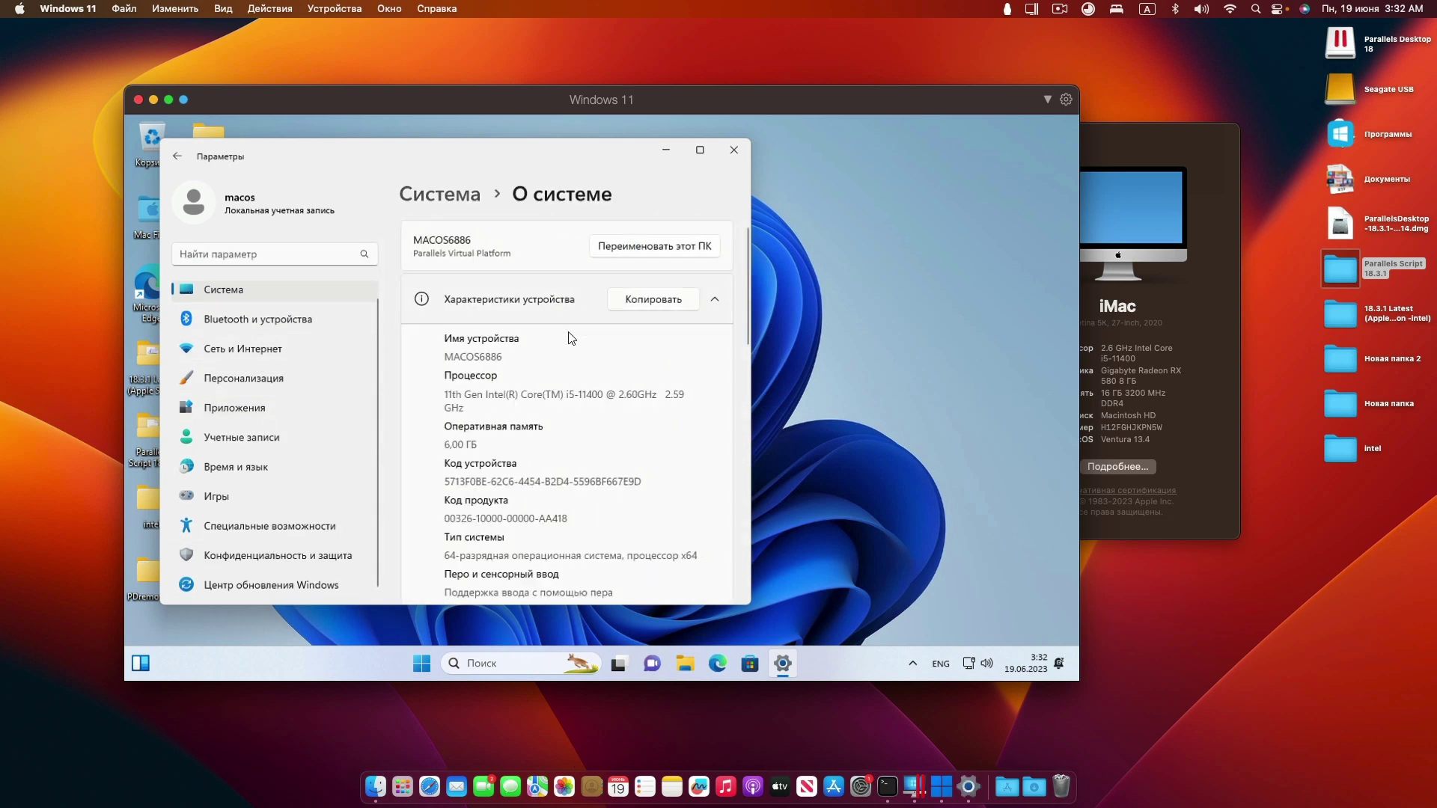
scroll(585, 468, down, 5)
scroll(585, 467, down, 5)
key(alt+F4)
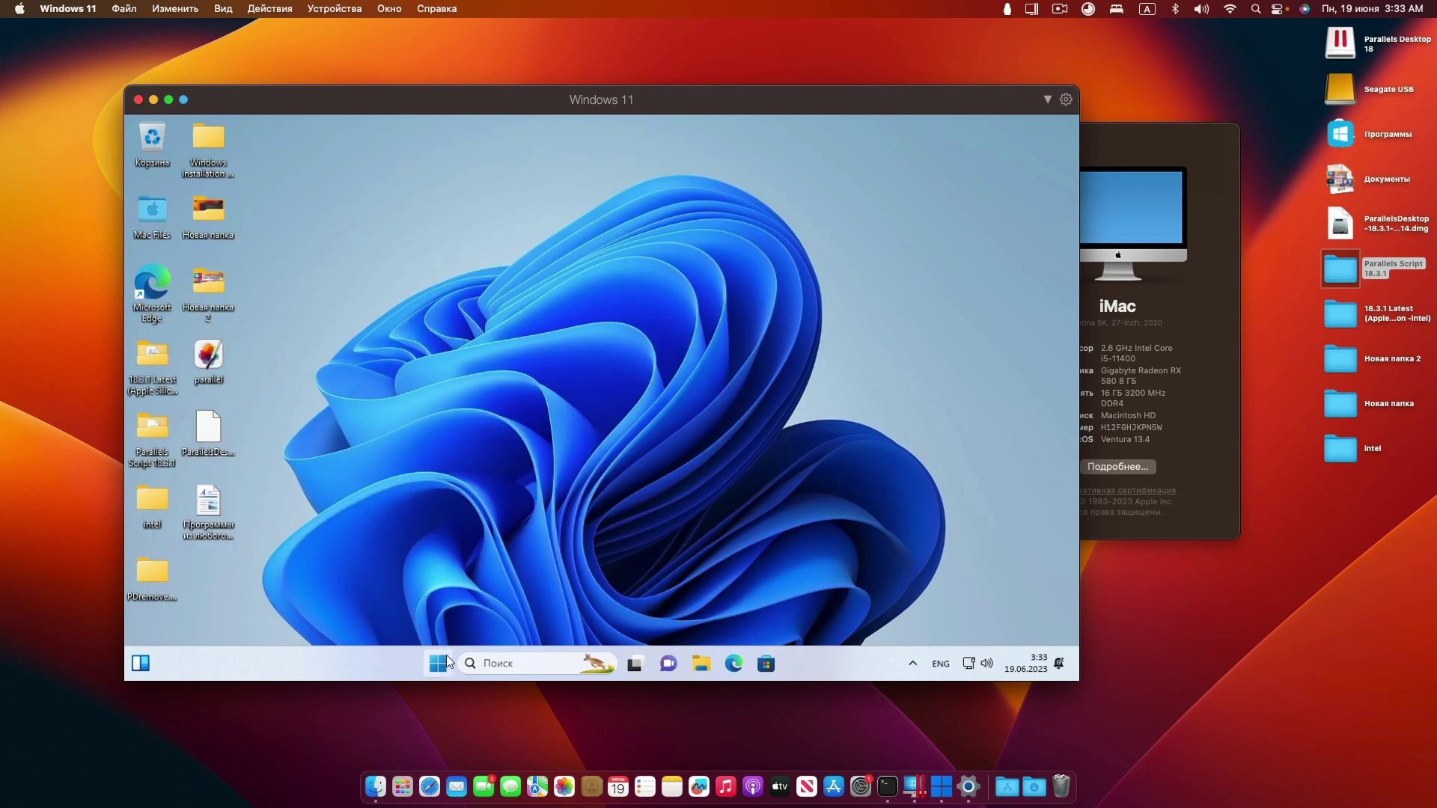
Shut down Windows 11 from within the virtual machine
key(super)
click(790, 618)
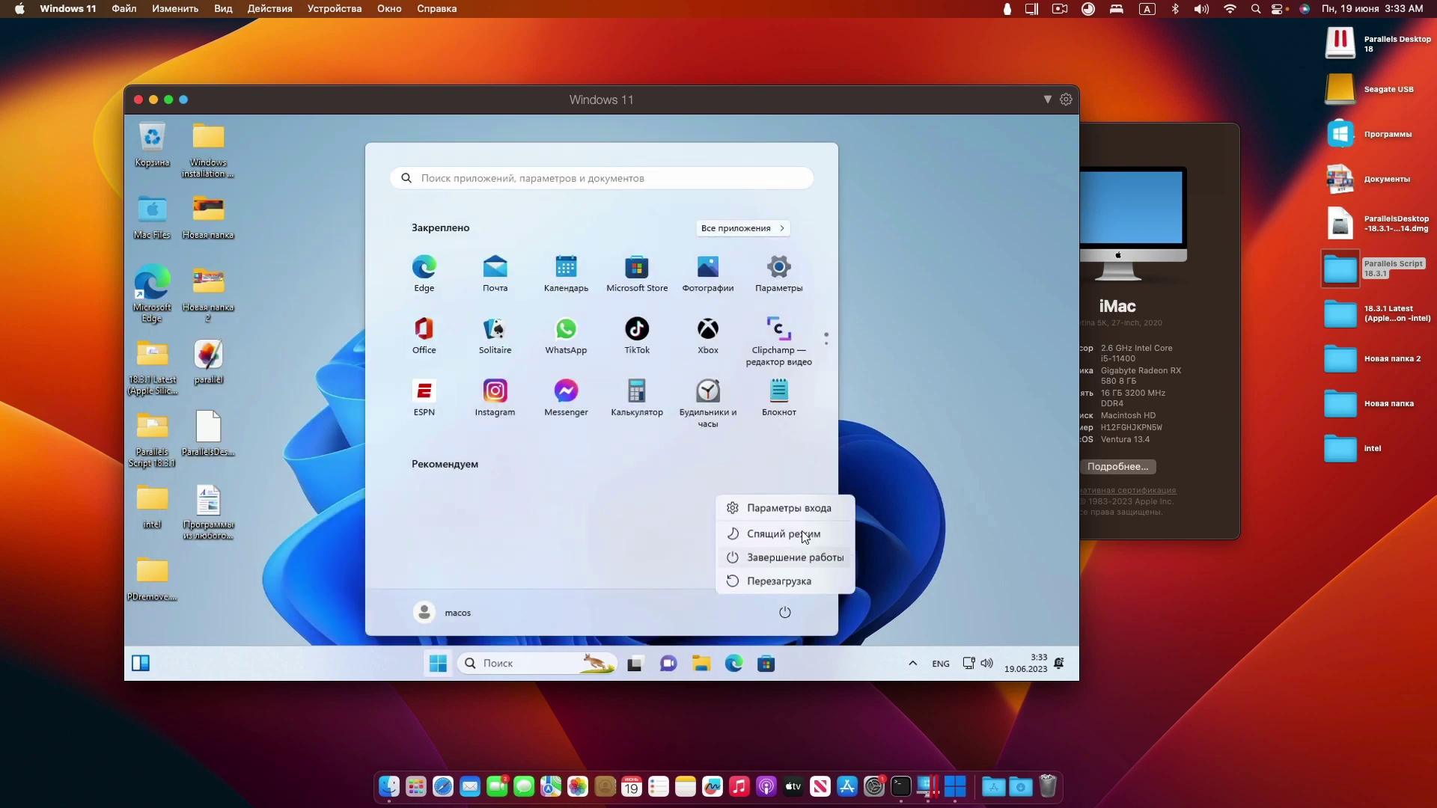
click(799, 555)
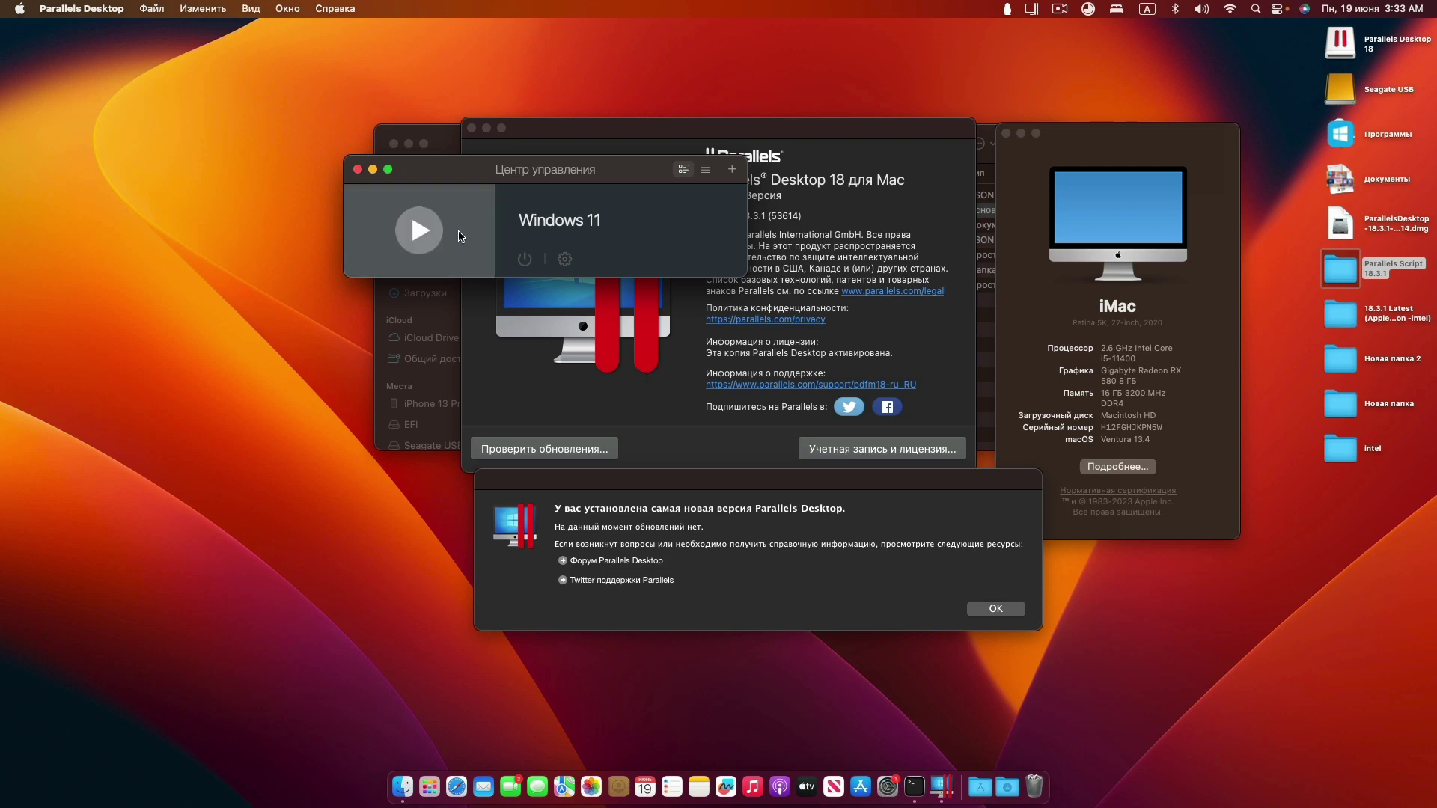
Start the Windows 11 virtual machine from the Control Center, dismiss the accessibility access request and release the cursor to macOS
double_click(537, 223)
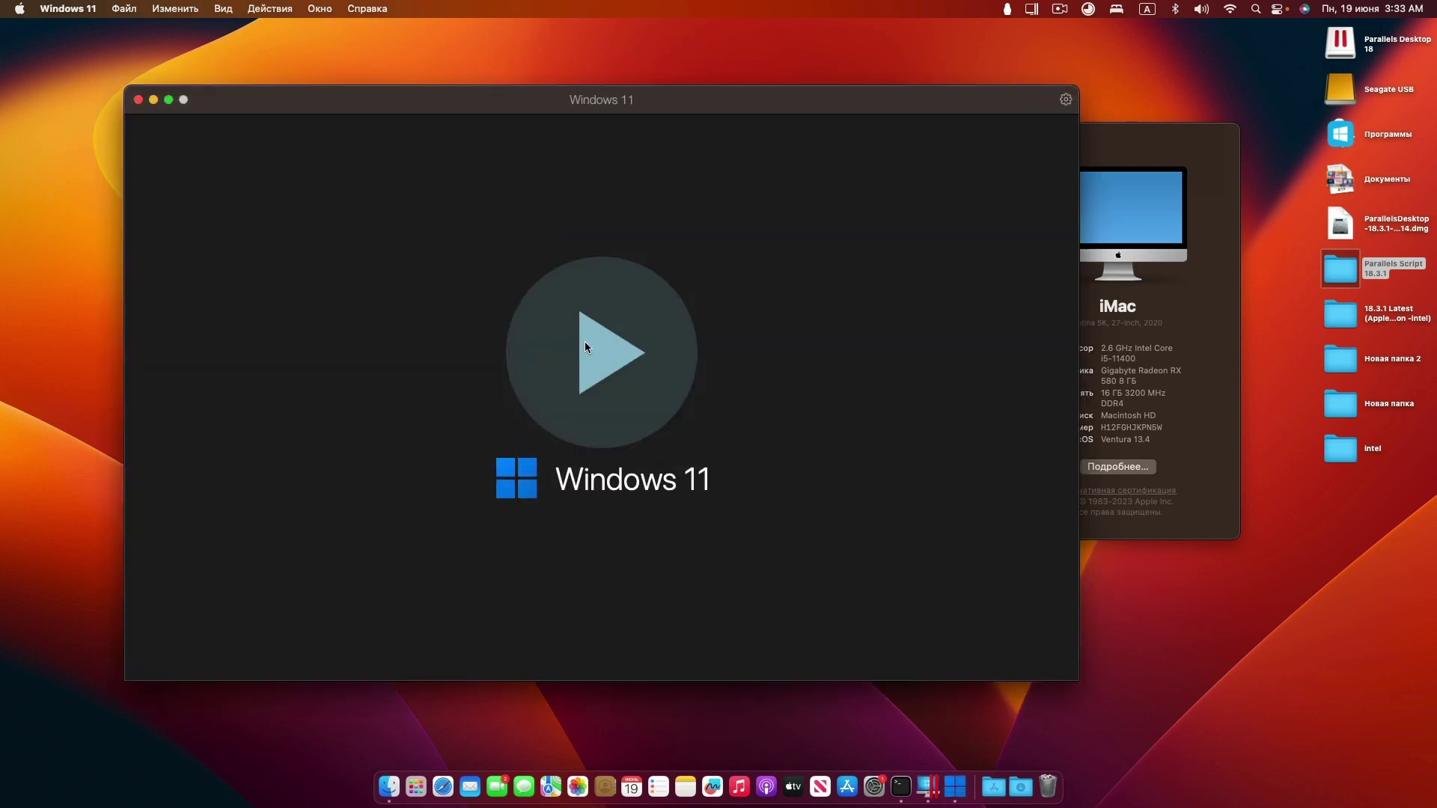
click(606, 374)
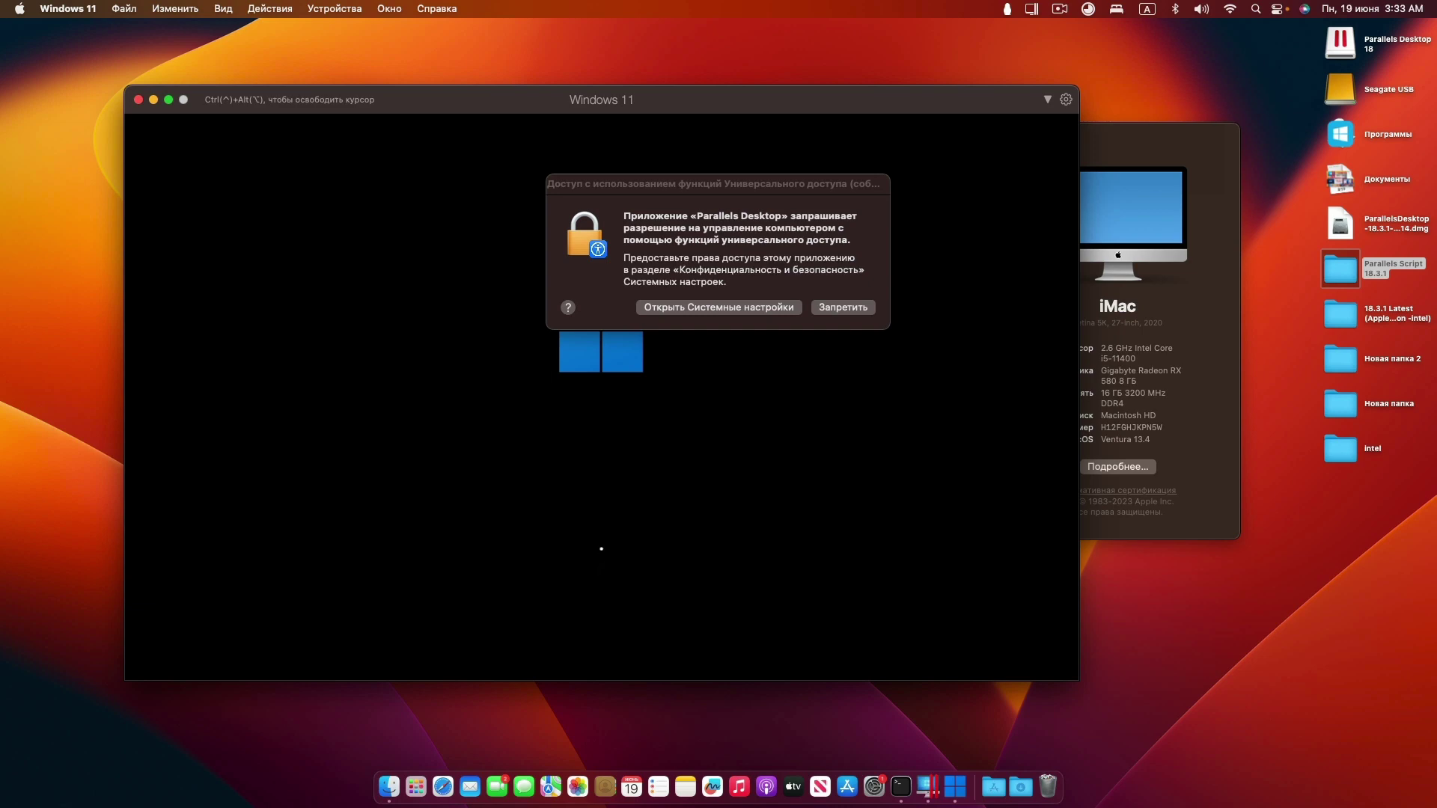
key(Escape)
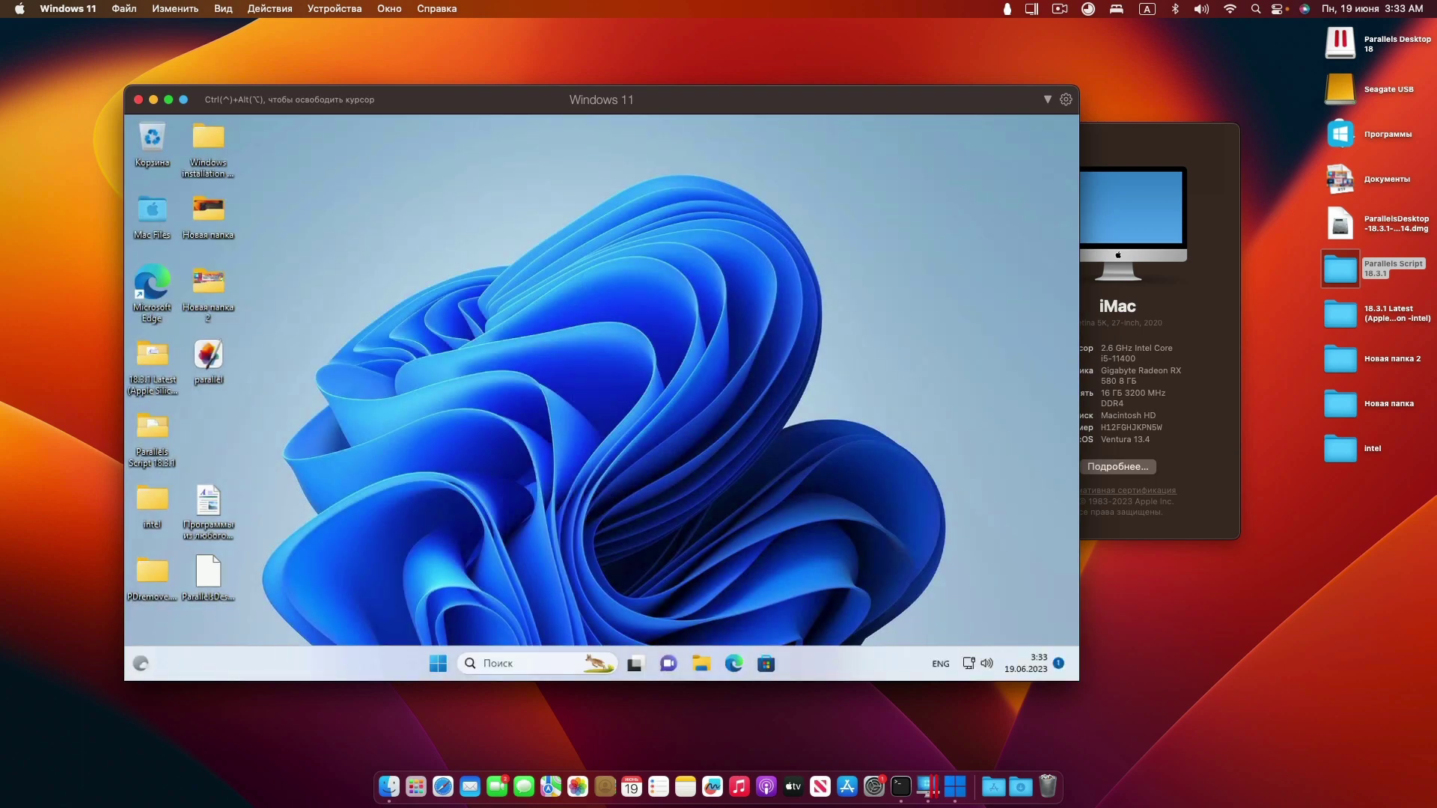
key(alt+shift)
key(ctrl+alt)
View the screenshot of the crack_Parallels.sh output in the intel folder's Hackintosh subfolder, then close it and the folder
double_click(1340, 447)
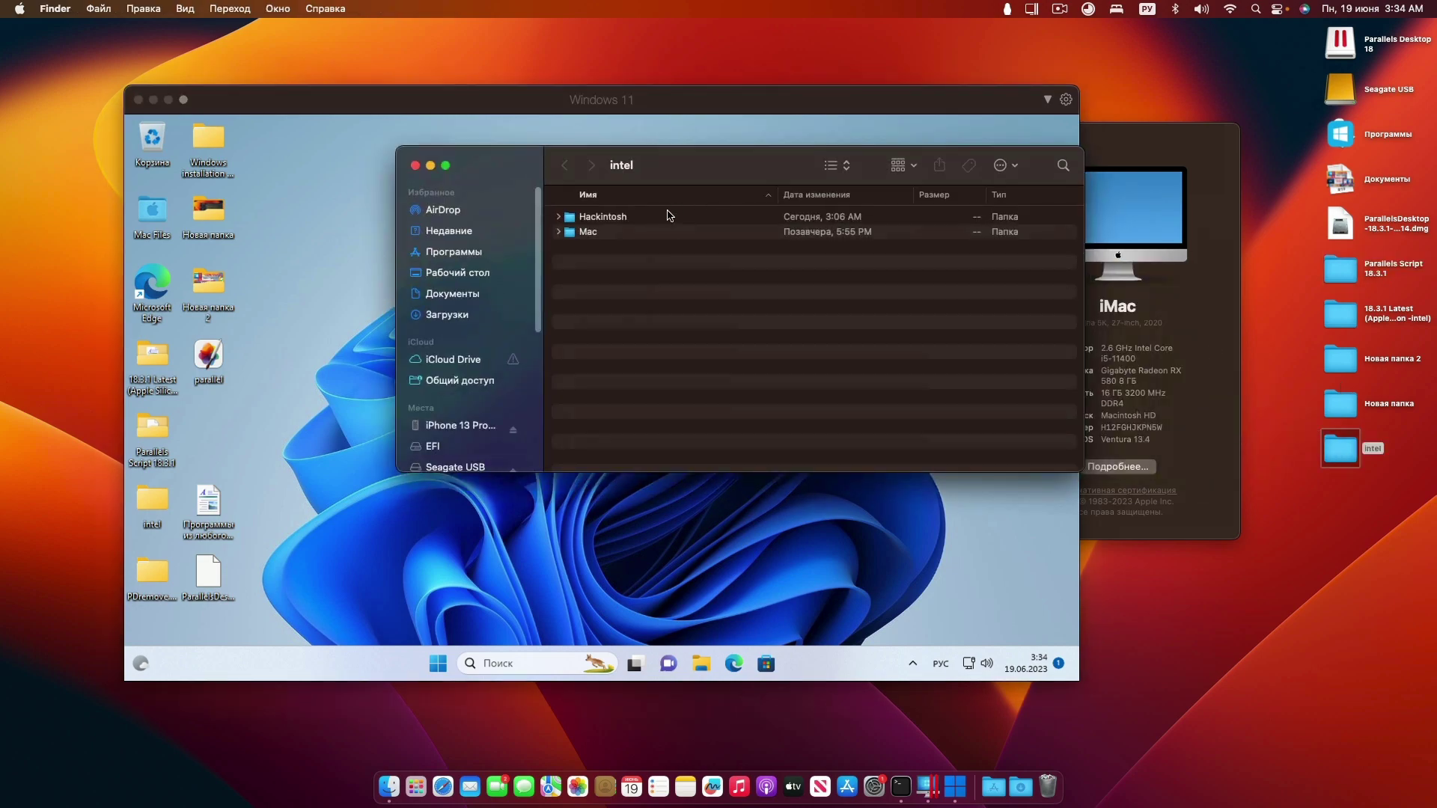
double_click(668, 217)
double_click(666, 216)
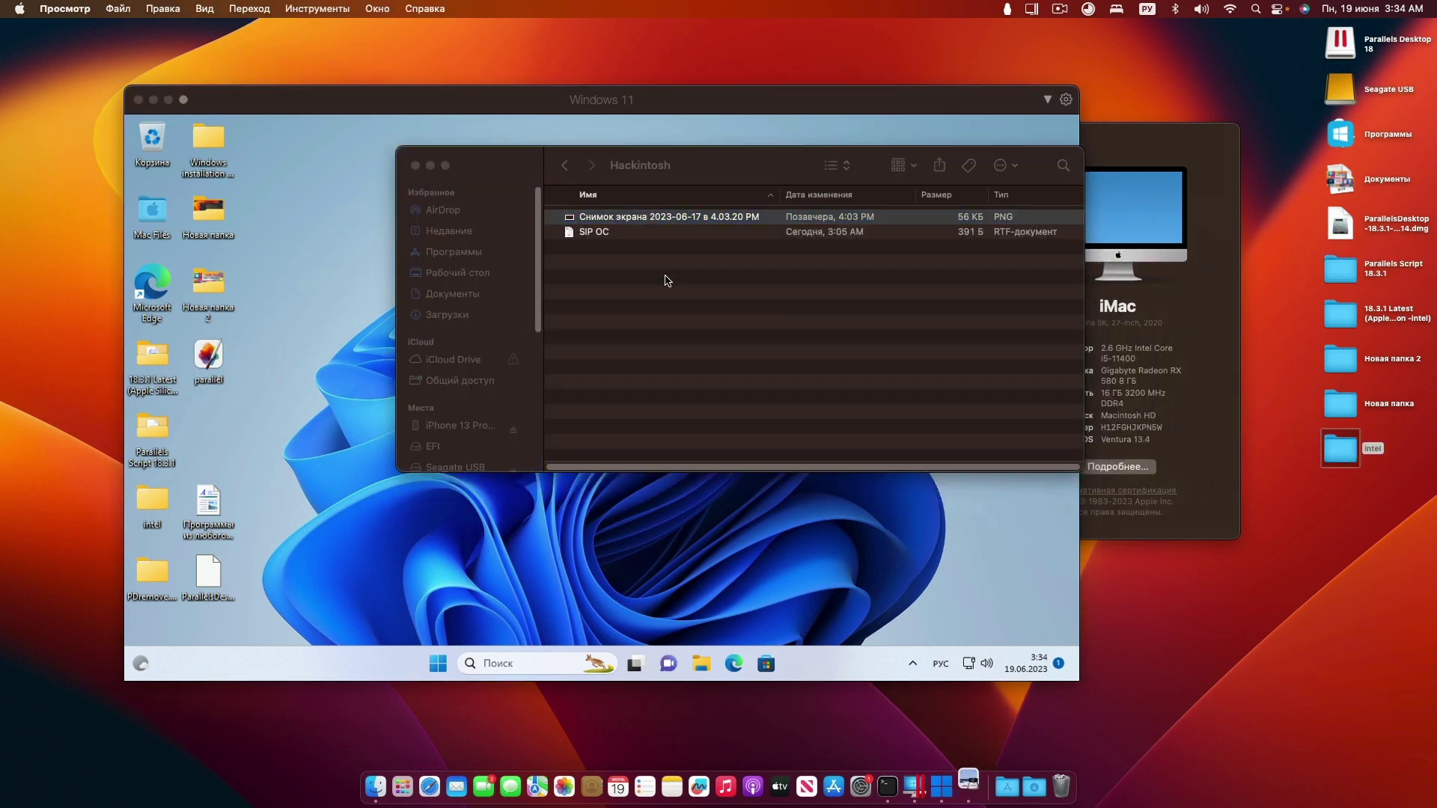
drag(392, 34, 920, 296)
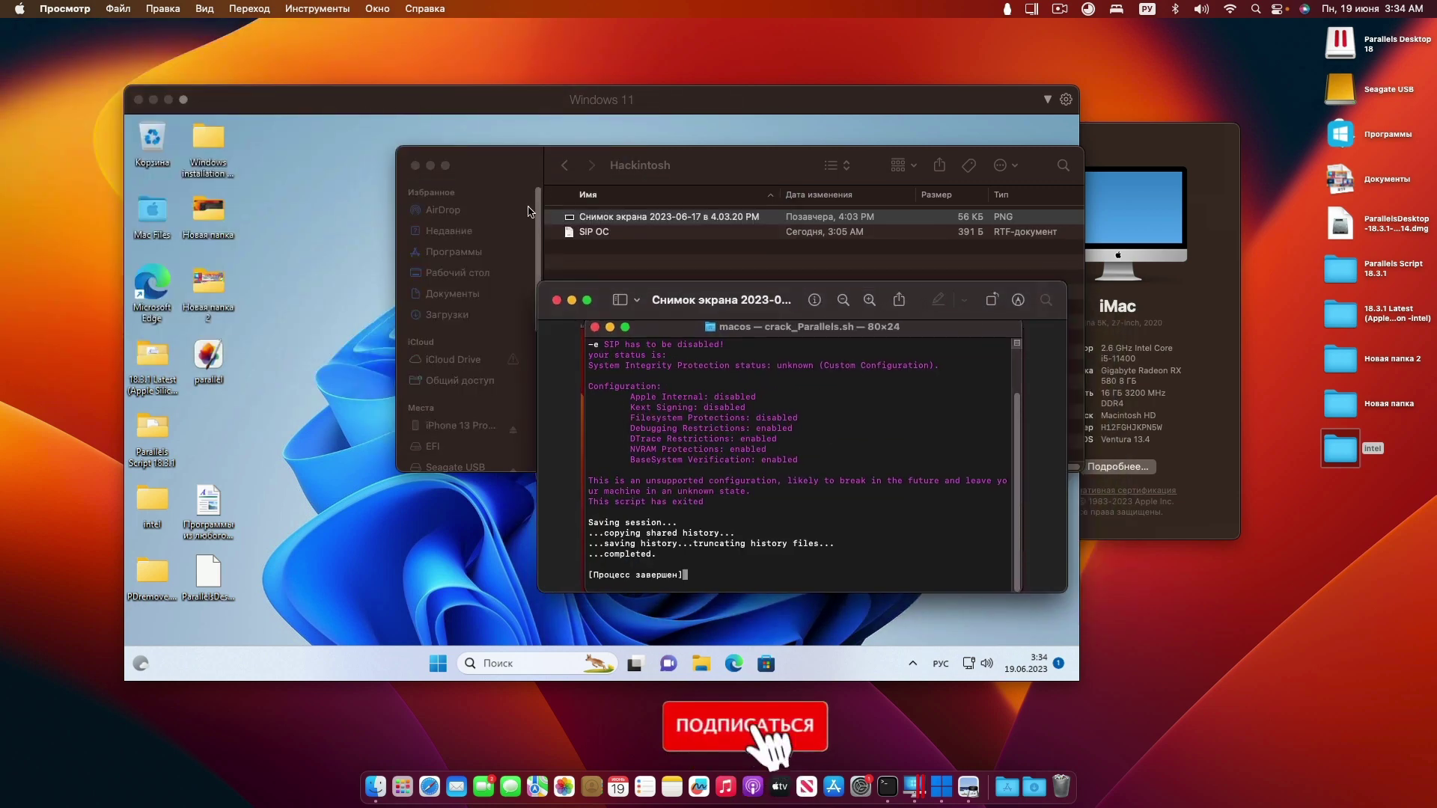
click(415, 165)
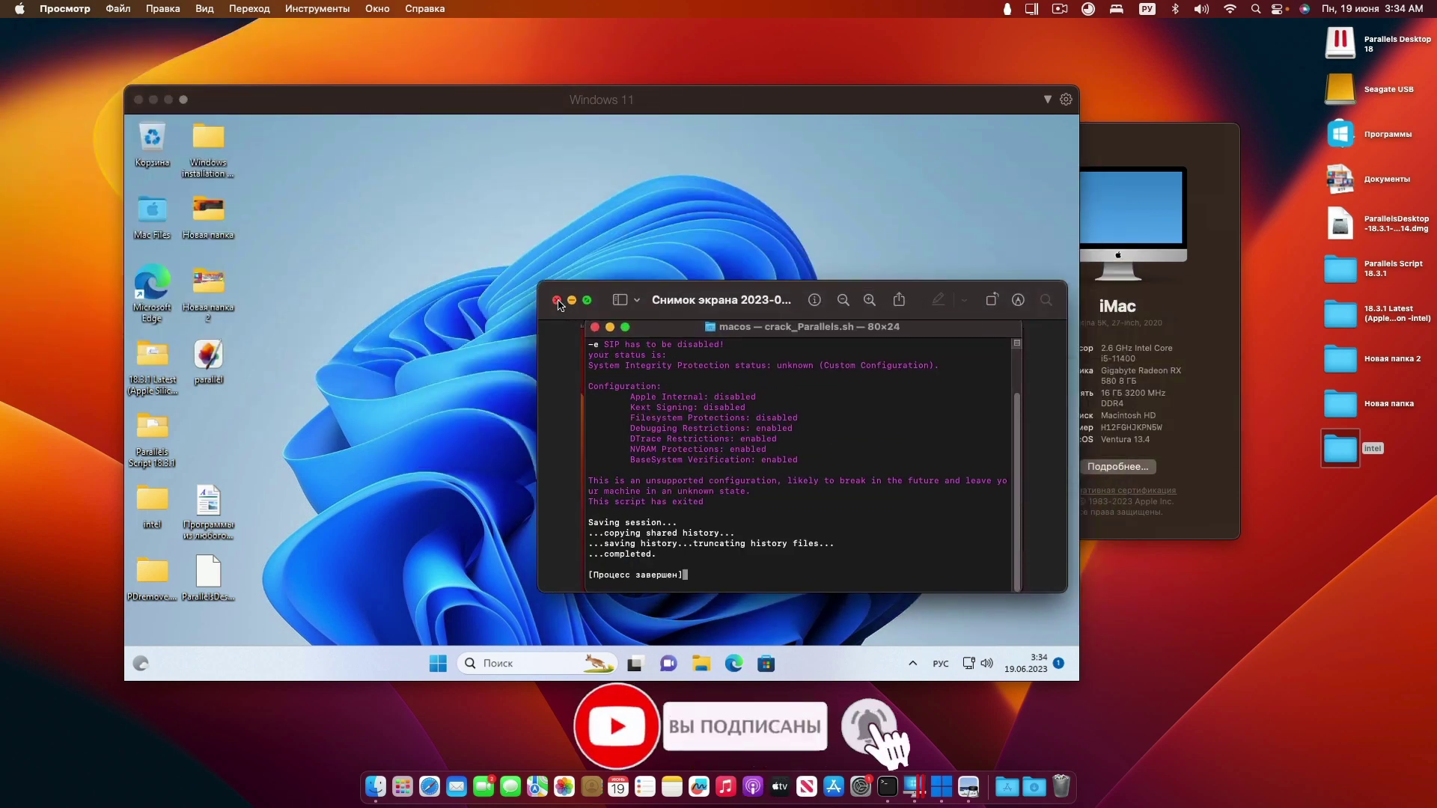
click(556, 300)
Rearrange the Windows 11, Control Center, About Parallels Desktop and Mac information windows so that all are visible together
drag(721, 105, 778, 293)
click(723, 224)
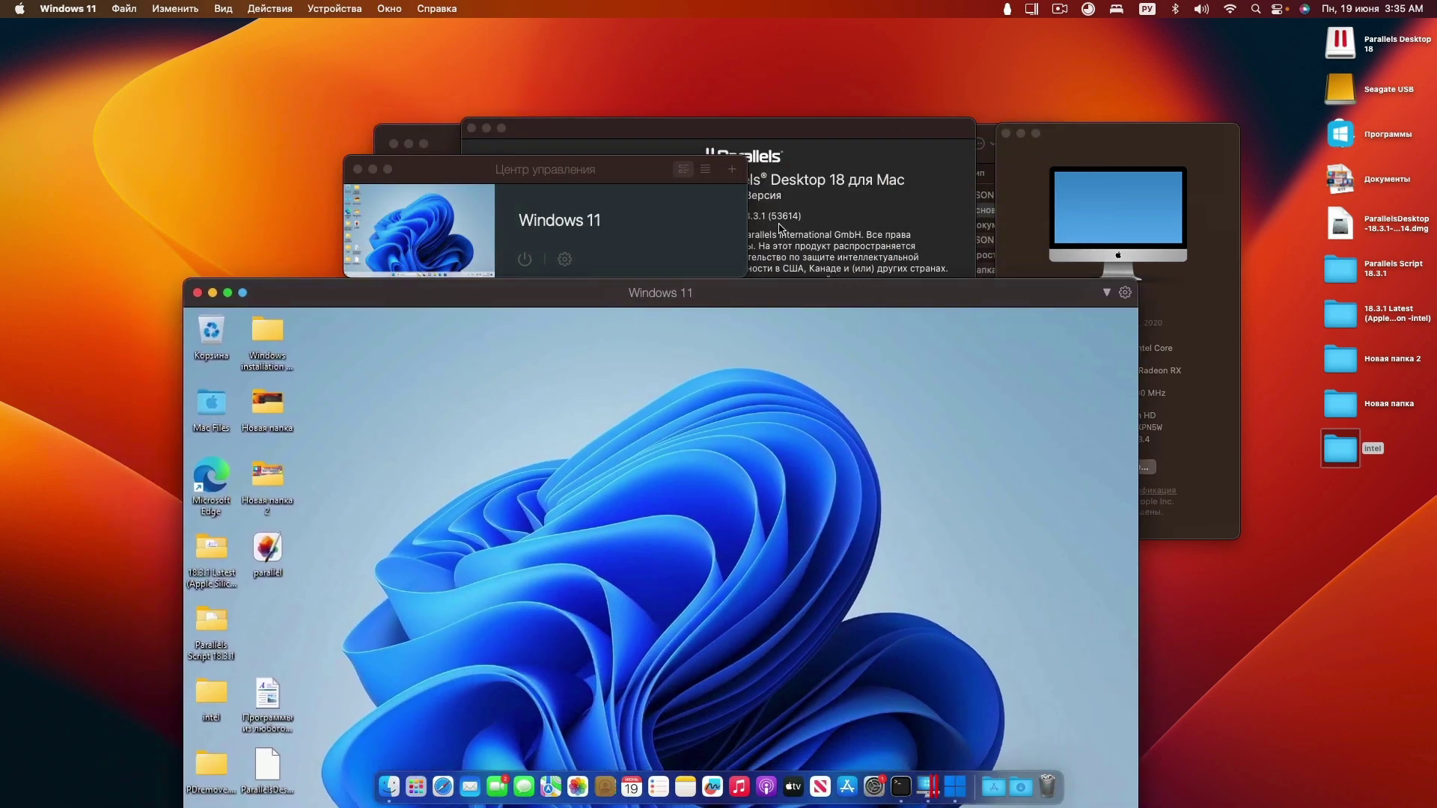
drag(602, 175, 242, 157)
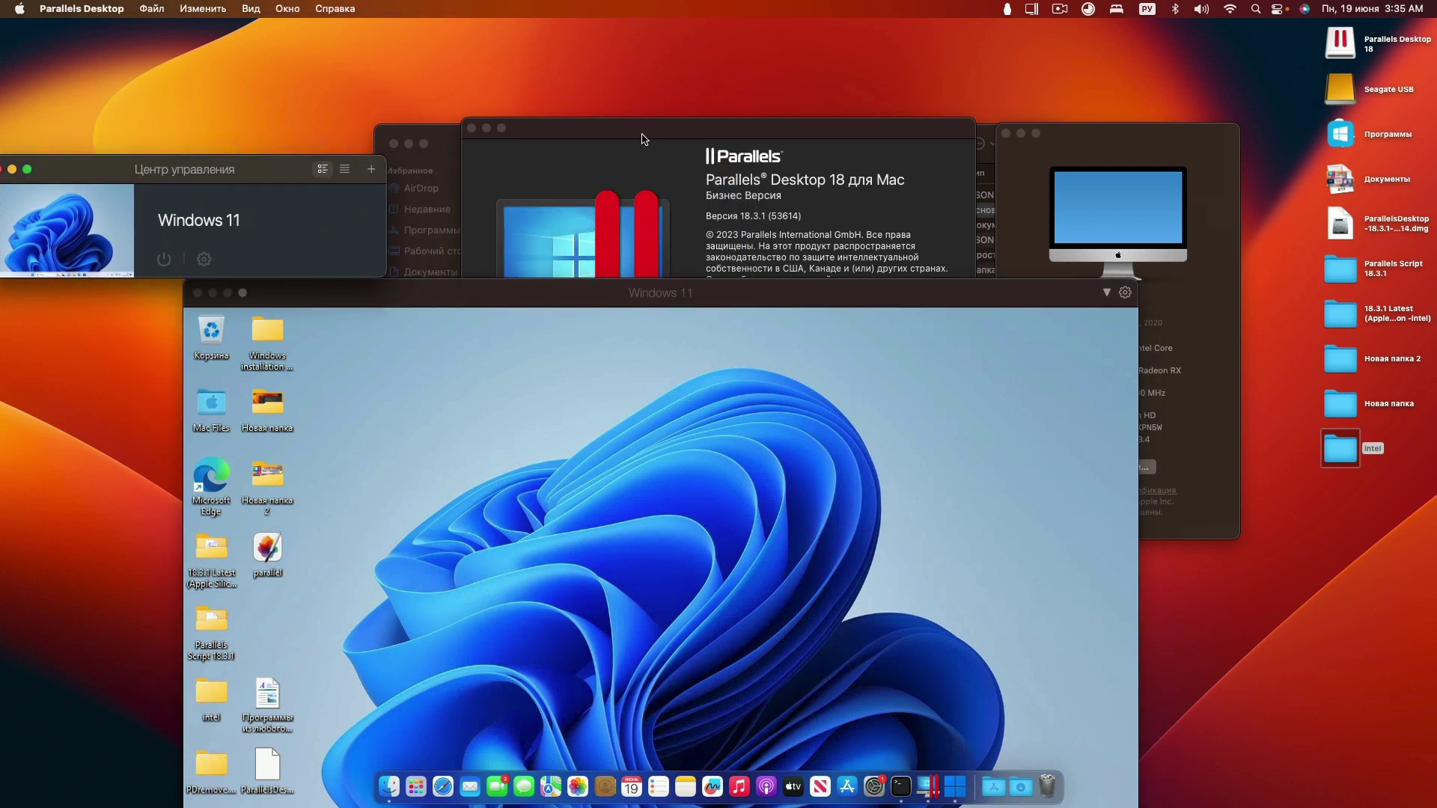
drag(642, 139, 583, 236)
drag(1131, 145, 1064, 214)
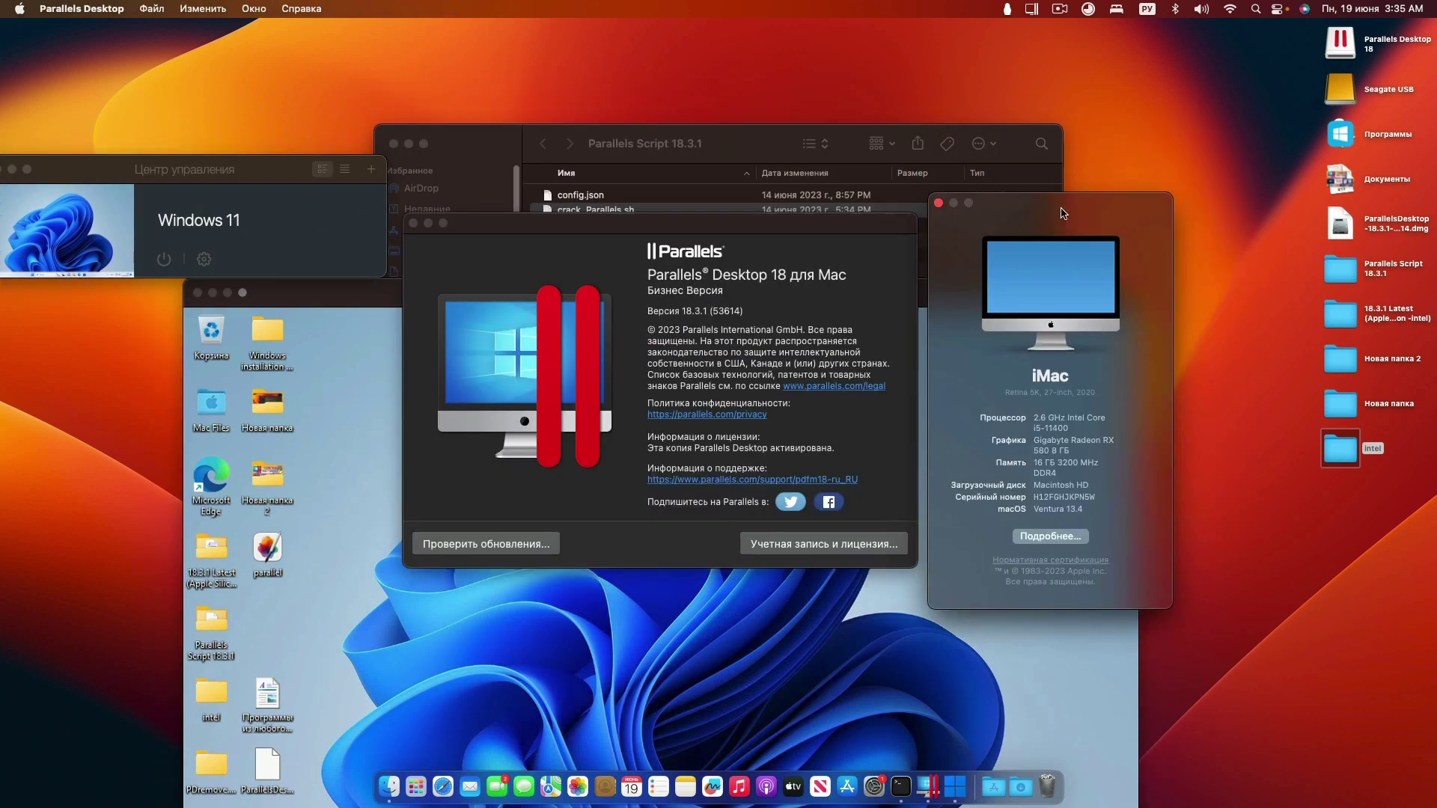